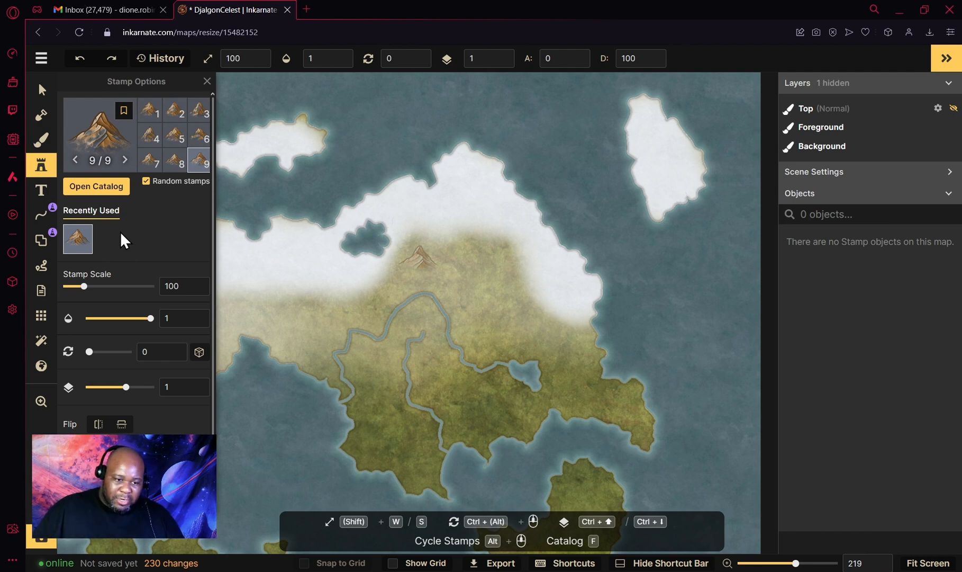
Set the brown mountain stamp's colour saturation to 53 in its advanced settings
{"action": "scroll", "coordinate": [102, 252], "scroll_direction": "down", "scroll_amount": 1}
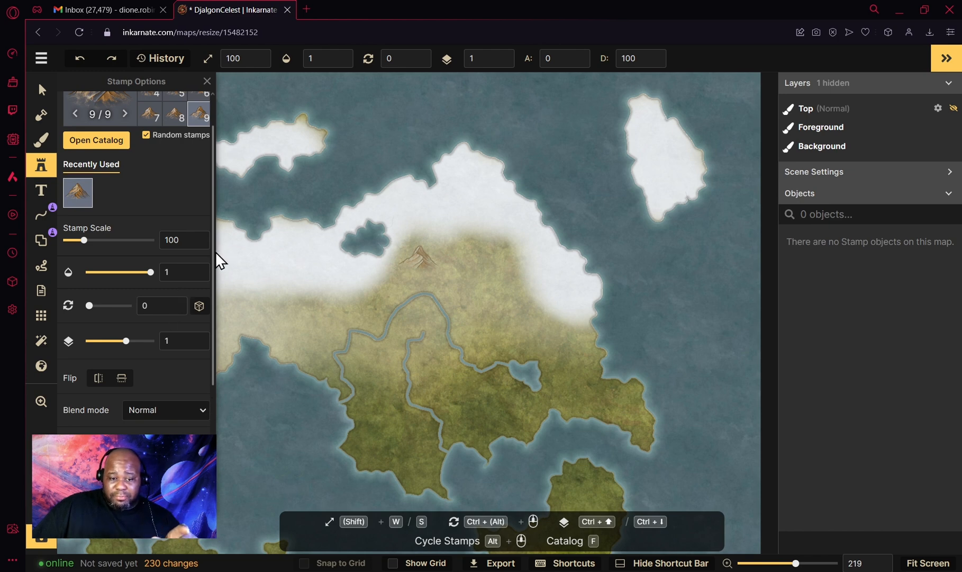
{"action": "scroll", "coordinate": [213, 263], "scroll_direction": "down", "scroll_amount": 1}
{"action": "scroll", "coordinate": [218, 293], "scroll_direction": "down", "scroll_amount": 2}
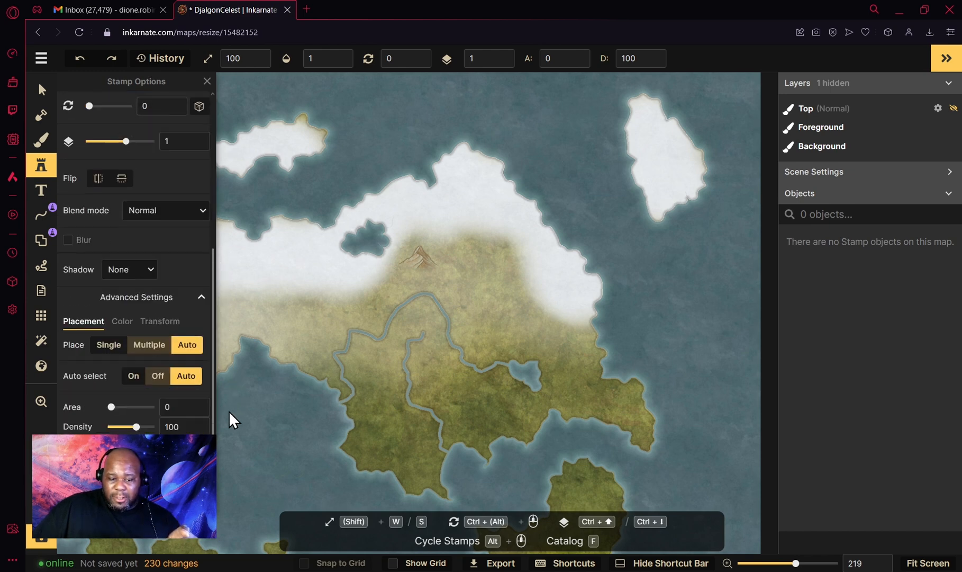
{"action": "left_click", "coordinate": [157, 322]}
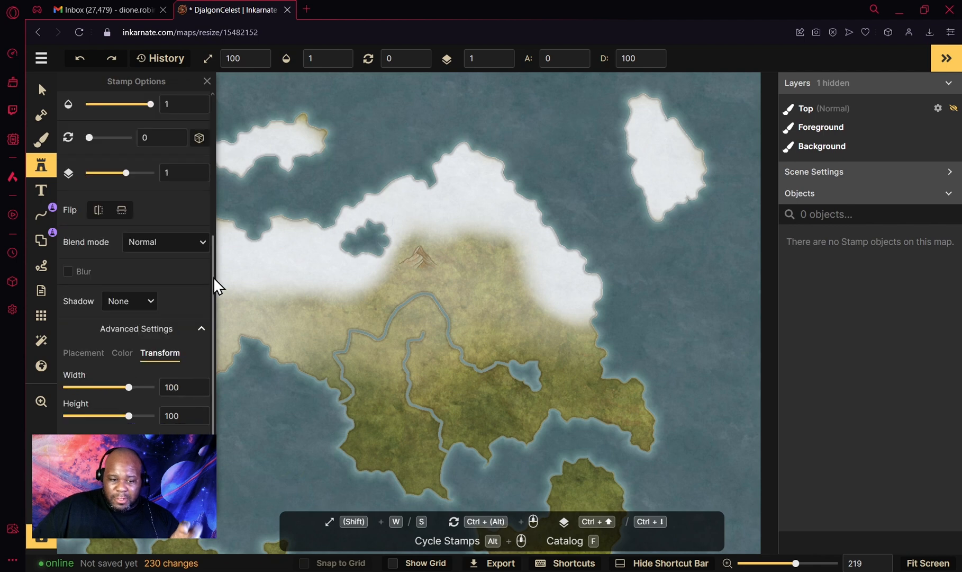
{"action": "left_click_drag", "start_coordinate": [214, 276], "coordinate": [216, 244]}
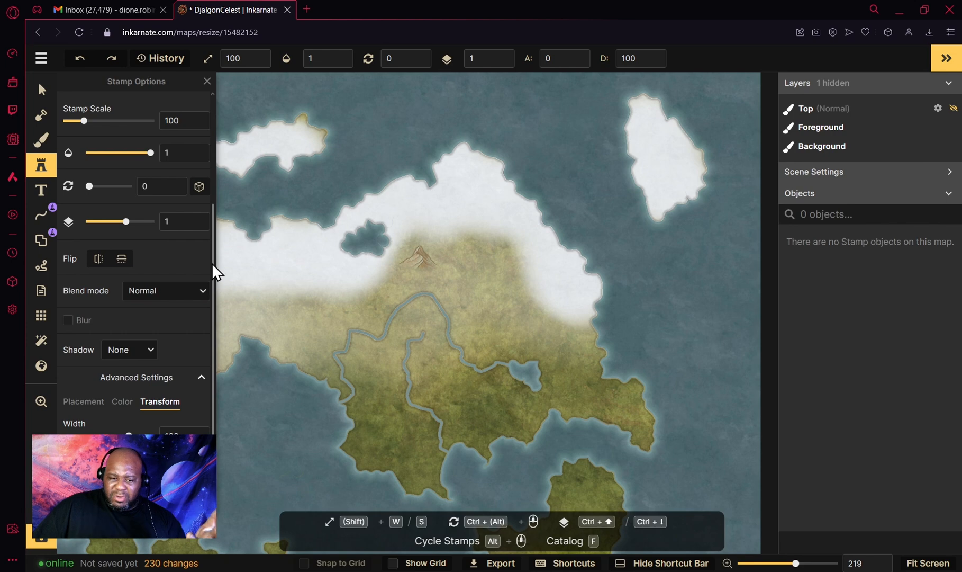
{"action": "left_click_drag", "start_coordinate": [213, 263], "coordinate": [204, 175]}
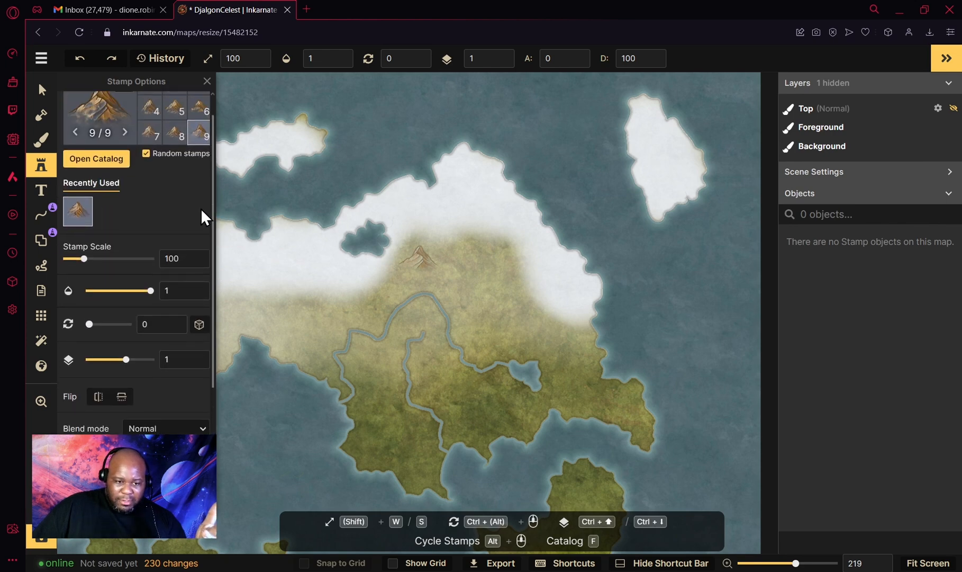
{"action": "scroll", "coordinate": [149, 294], "scroll_direction": "down", "scroll_amount": 3}
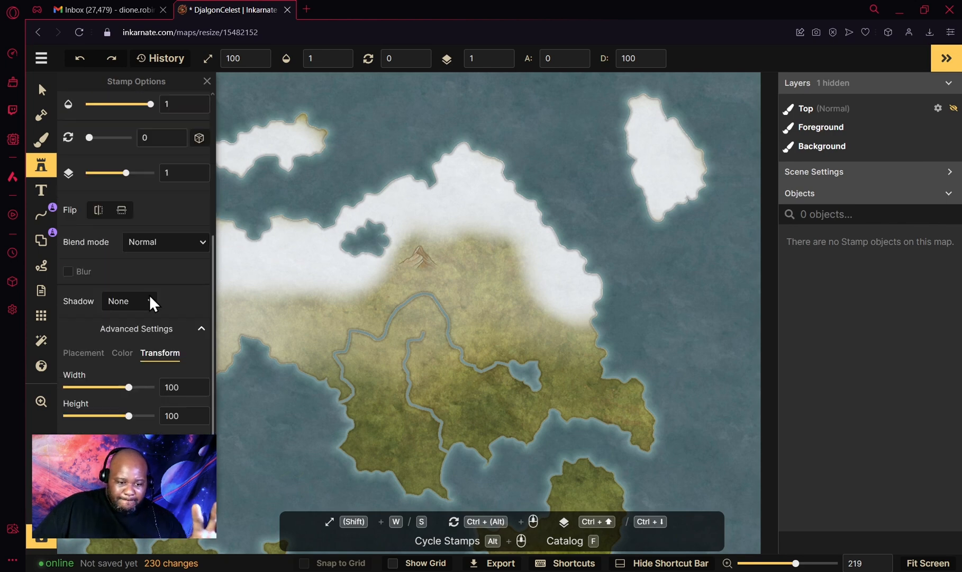
{"action": "left_click", "coordinate": [123, 352]}
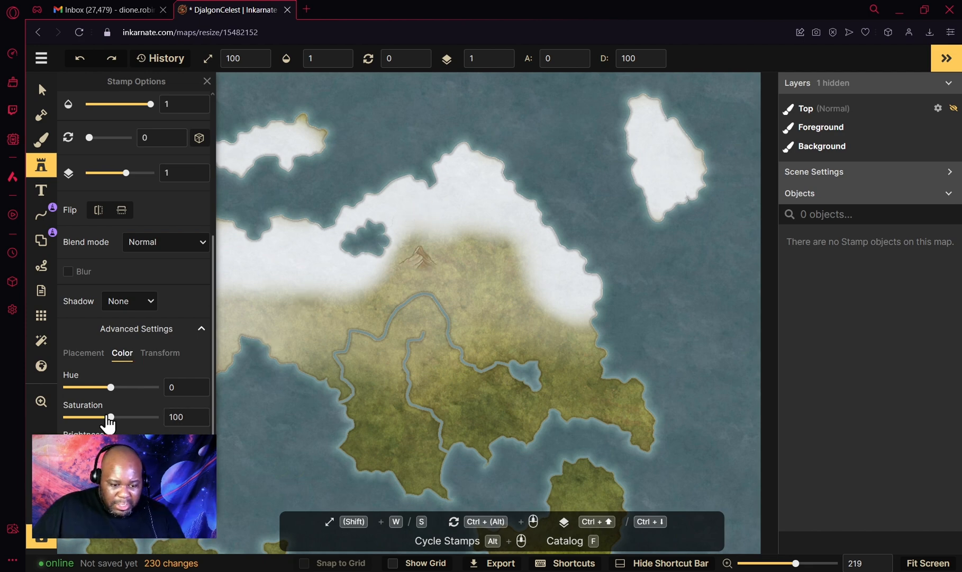
{"action": "left_click_drag", "start_coordinate": [110, 417], "coordinate": [90, 418]}
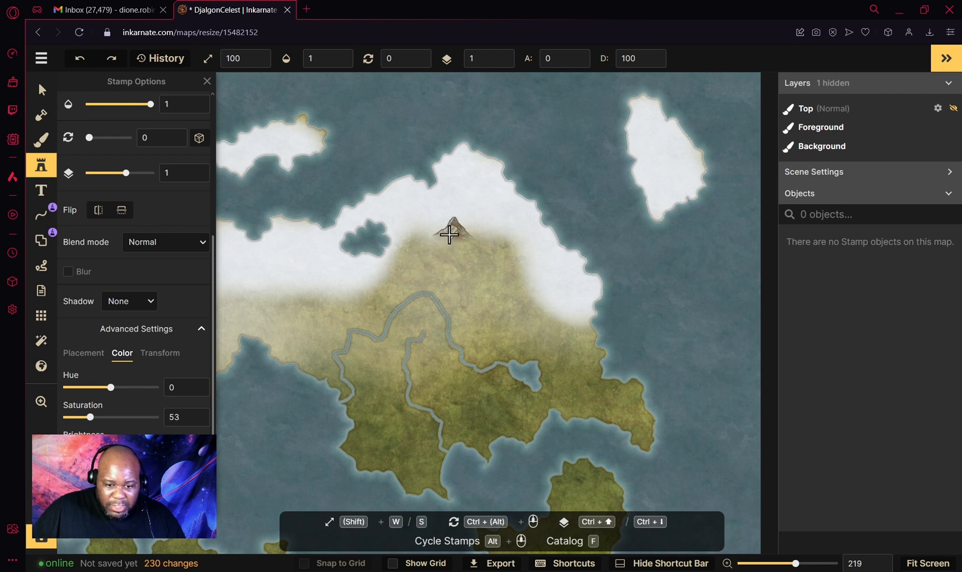
Paint a continuous range of brown mountains along the northern continent's snow line, from its east coast to its west end
{"action": "mouse_move", "coordinate": [454, 232]}
{"action": "left_mouse_down"}
{"action": "mouse_move", "coordinate": [503, 240]}
{"action": "mouse_move", "coordinate": [504, 262]}
{"action": "mouse_move", "coordinate": [534, 302]}
{"action": "mouse_move", "coordinate": [590, 330]}
{"action": "left_mouse_up"}
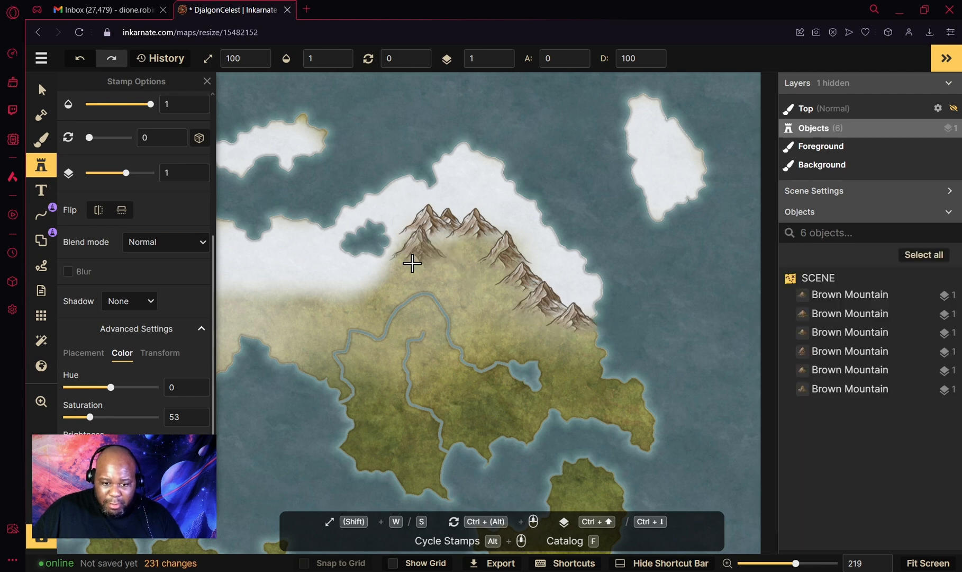
{"action": "mouse_move", "coordinate": [404, 266]}
{"action": "left_mouse_down"}
{"action": "mouse_move", "coordinate": [353, 305]}
{"action": "mouse_move", "coordinate": [304, 292]}
{"action": "left_mouse_up"}
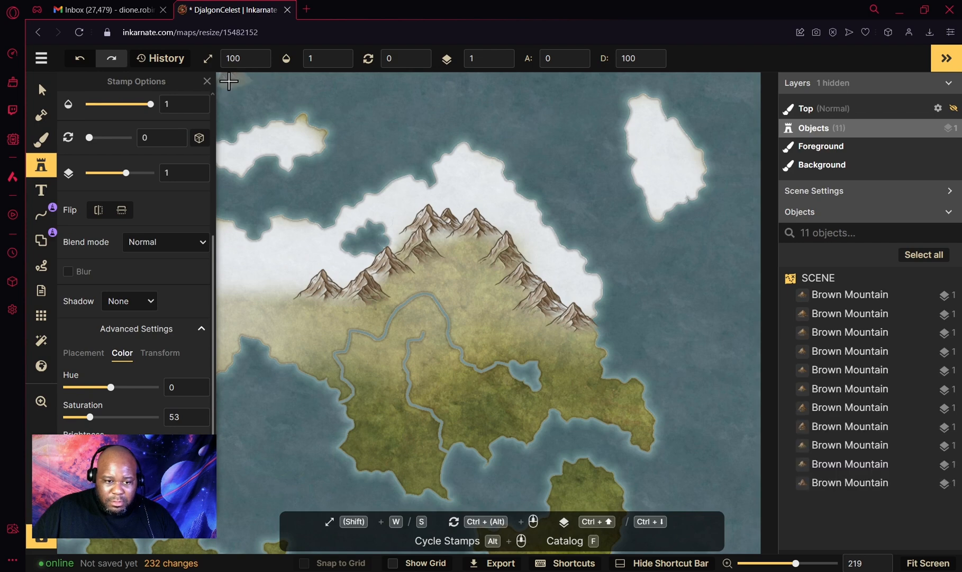
{"action": "left_click", "coordinate": [207, 81]}
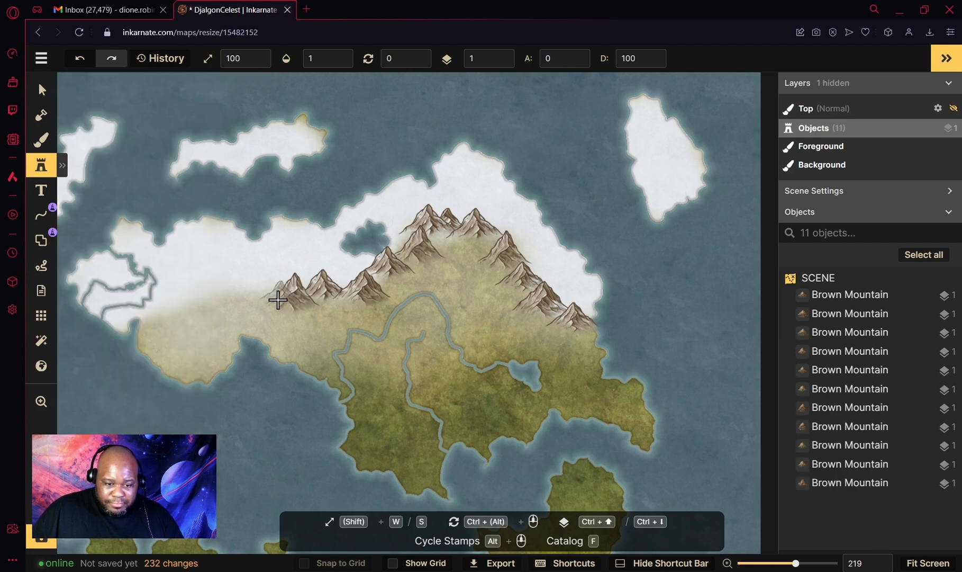
{"action": "mouse_move", "coordinate": [233, 305]}
{"action": "left_mouse_down"}
{"action": "mouse_move", "coordinate": [200, 307]}
{"action": "mouse_move", "coordinate": [155, 323]}
{"action": "mouse_move", "coordinate": [156, 330]}
{"action": "left_mouse_up"}
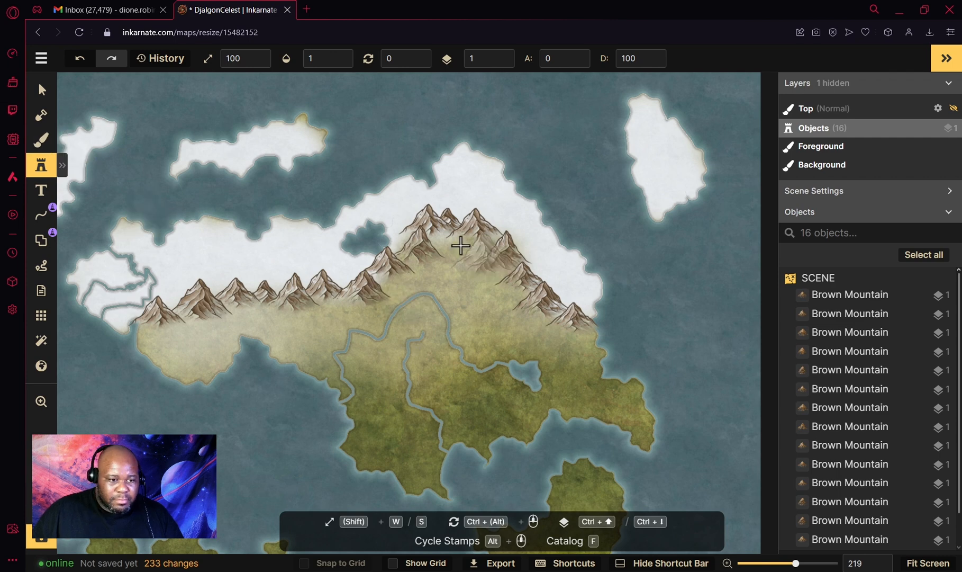
Undo all the brown mountain strokes painted along the snow line
{"action": "key", "text": "ctrl+z"}
{"action": "key", "text": "ctrl+z"}
{"action": "key", "text": "ctrl+z"}
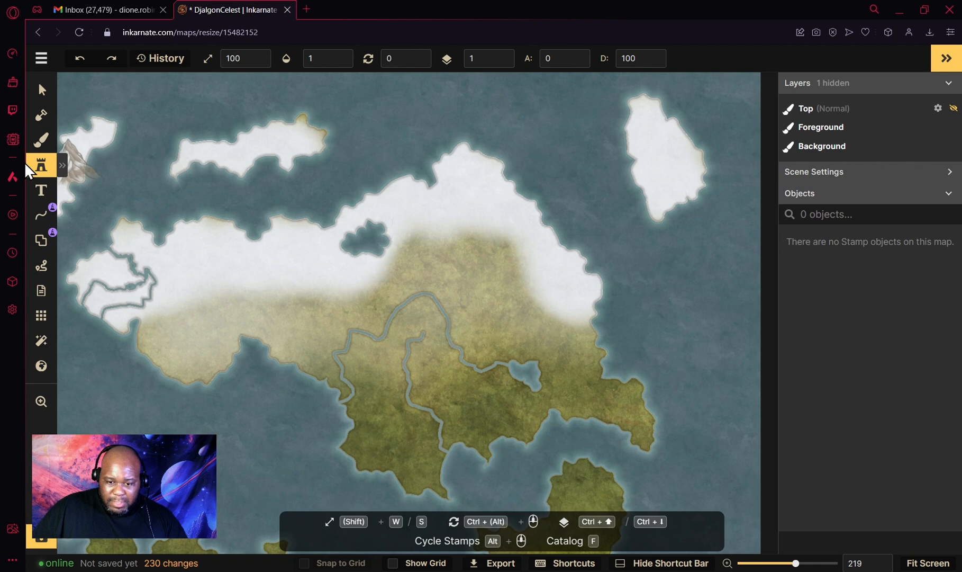
Open the stamp catalog and browse the Fantasy World stamps, from Core down to the Foliage section
{"action": "left_click", "coordinate": [41, 165]}
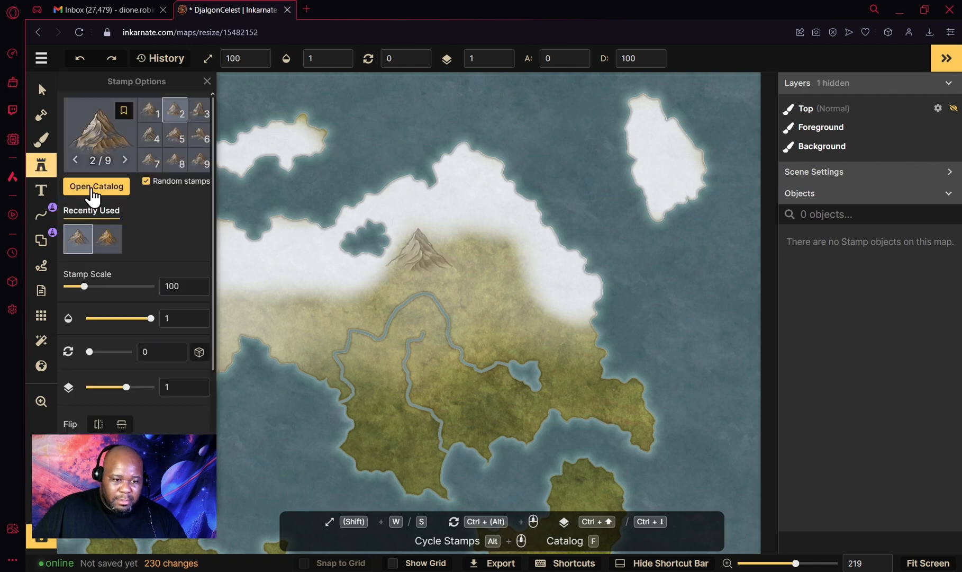
{"action": "left_click", "coordinate": [95, 186]}
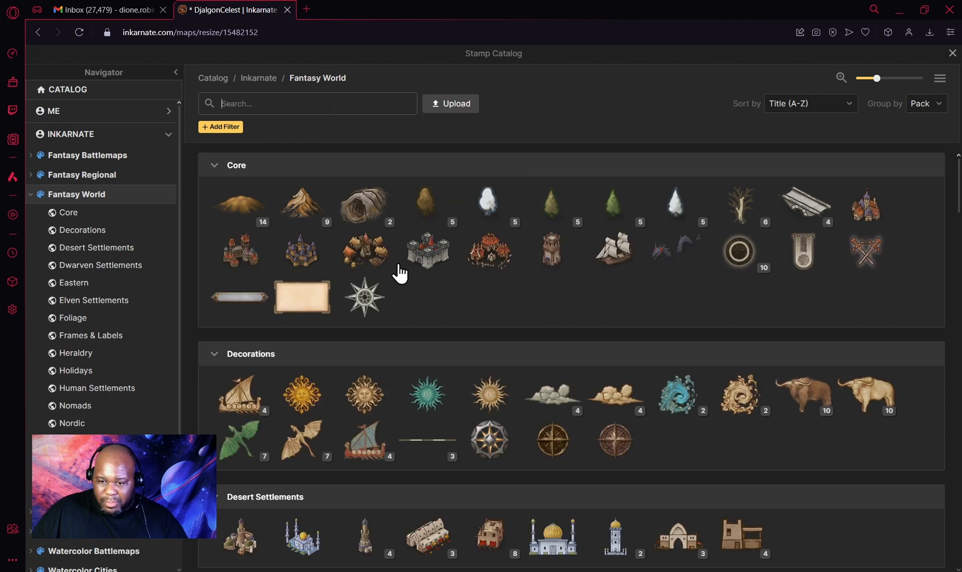
{"action": "scroll", "coordinate": [397, 263], "scroll_direction": "down", "scroll_amount": 5}
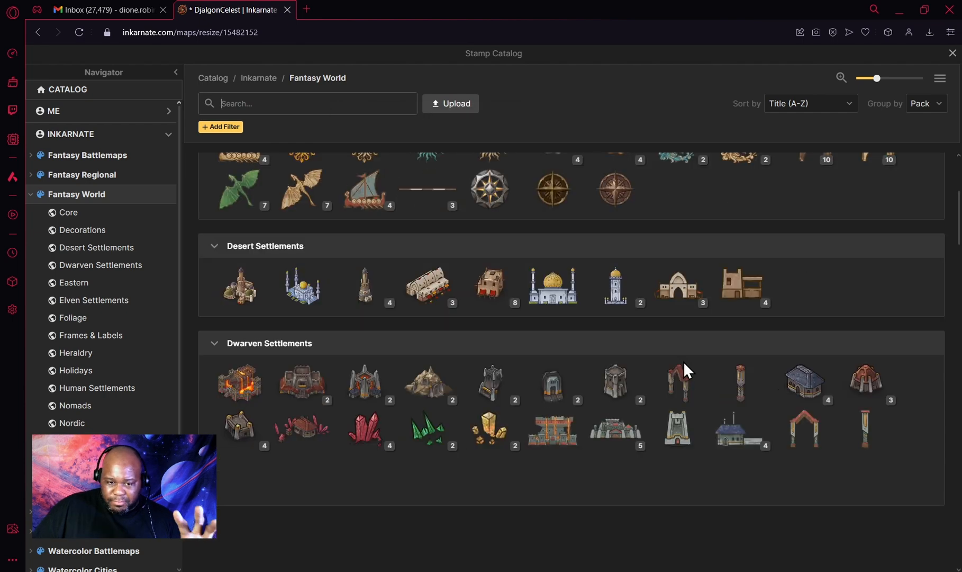
{"action": "scroll", "coordinate": [683, 361], "scroll_direction": "down", "scroll_amount": 6}
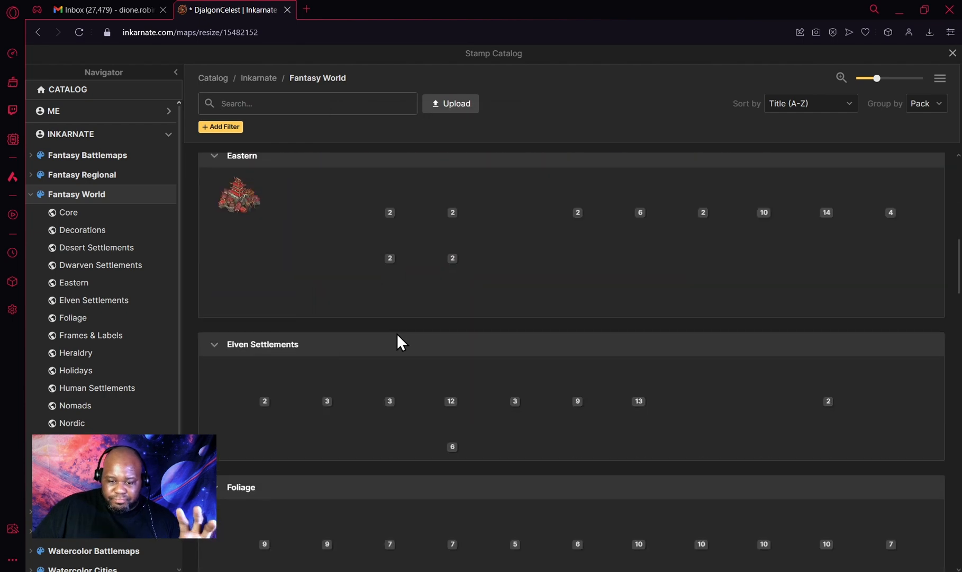
Search the Fantasy World catalog for "Mountains" and choose the icy-blue Snow Mountain stamp in the Terrain group
{"action": "left_click", "coordinate": [272, 103]}
{"action": "type", "text": "Mouta"}
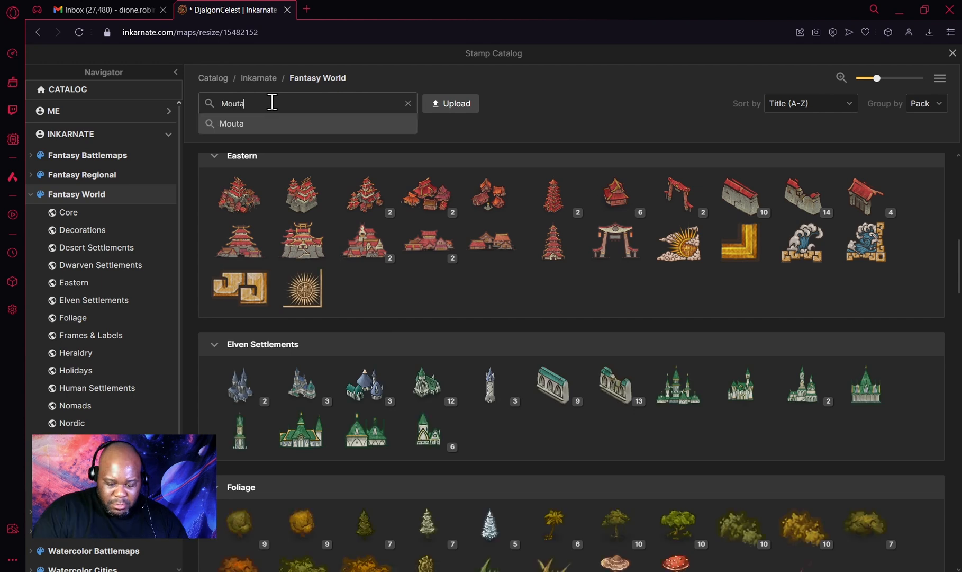
{"action": "type", "text": "ins"}
{"action": "key", "text": "Return"}
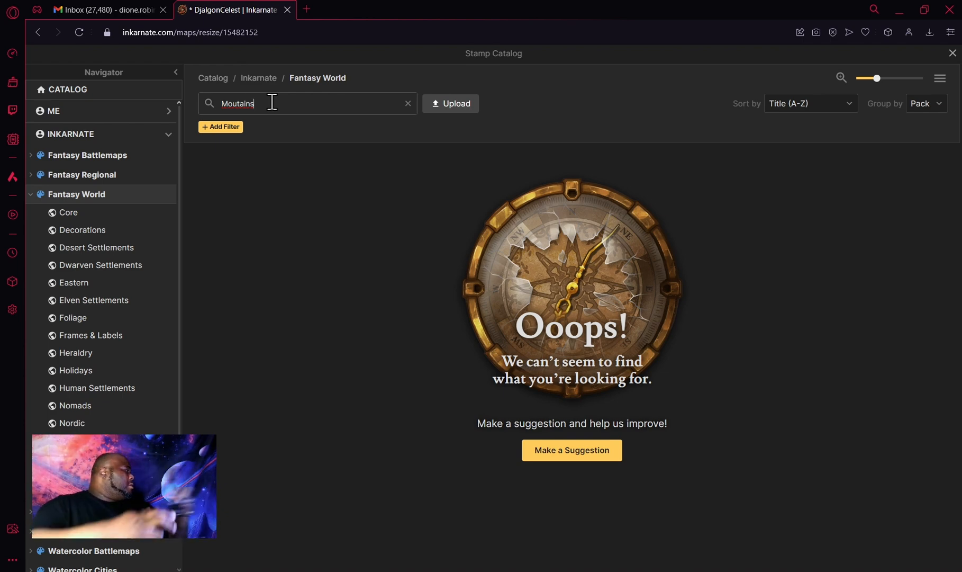
{"action": "left_click", "coordinate": [239, 103]}
{"action": "type", "text": "n"}
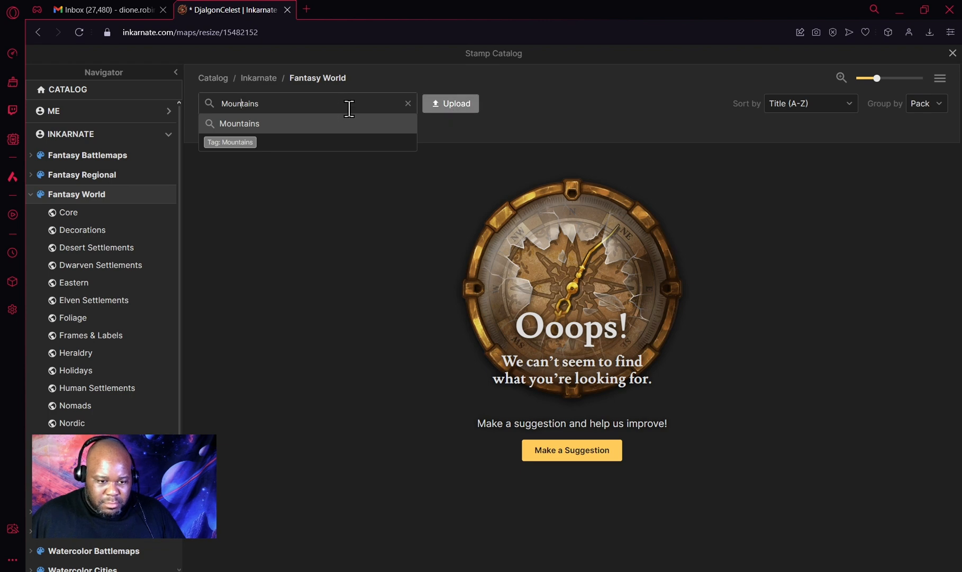
{"action": "key", "text": "Return"}
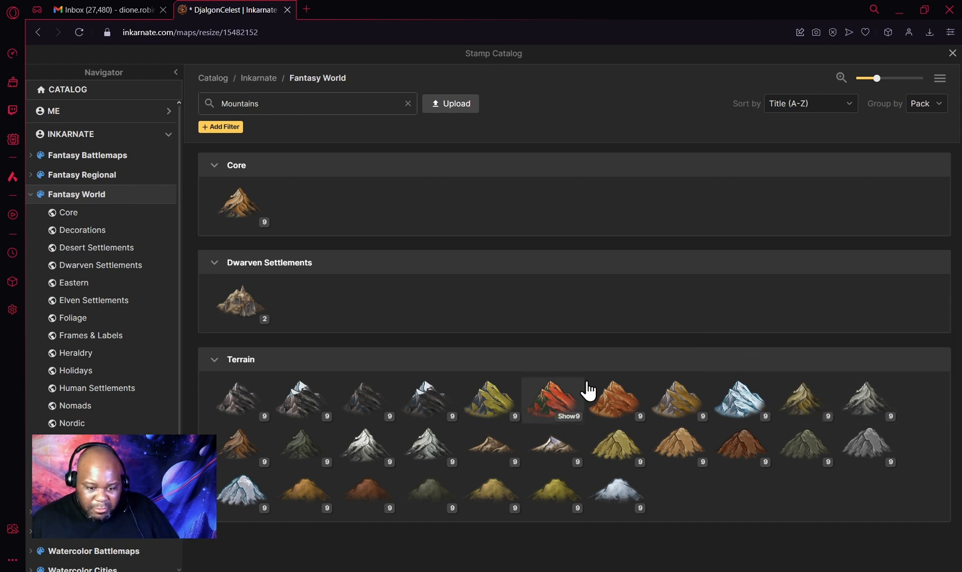
{"action": "left_click", "coordinate": [747, 411]}
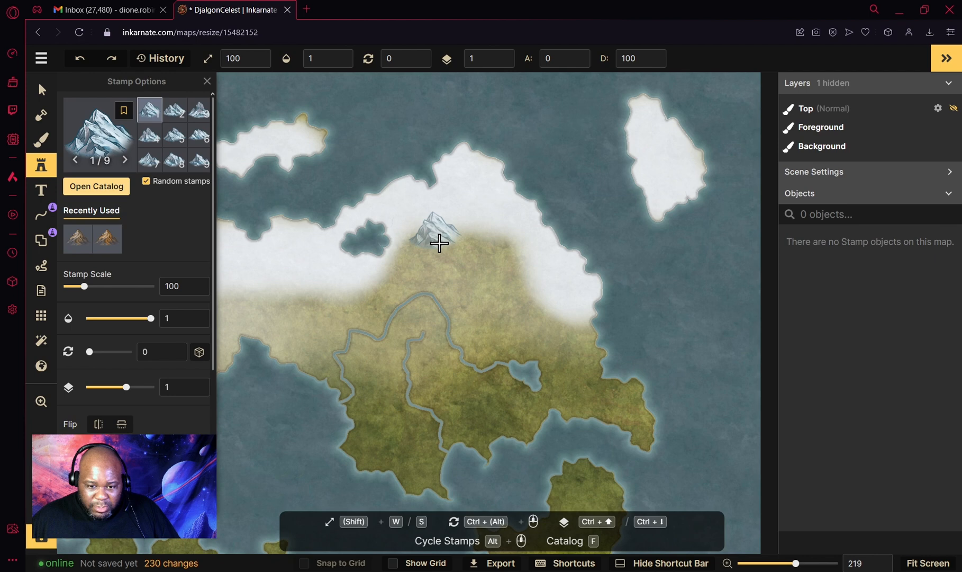
Try placing a run of snow mountains down the eastern part of the snow line, and undo them
{"action": "left_click", "coordinate": [468, 238]}
{"action": "left_click", "coordinate": [509, 262]}
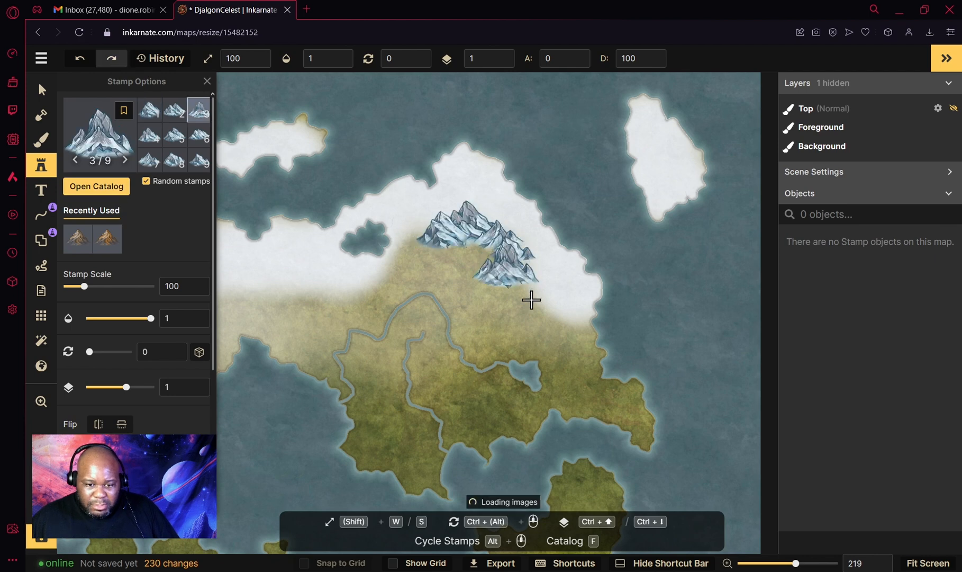
{"action": "left_click", "coordinate": [529, 297]}
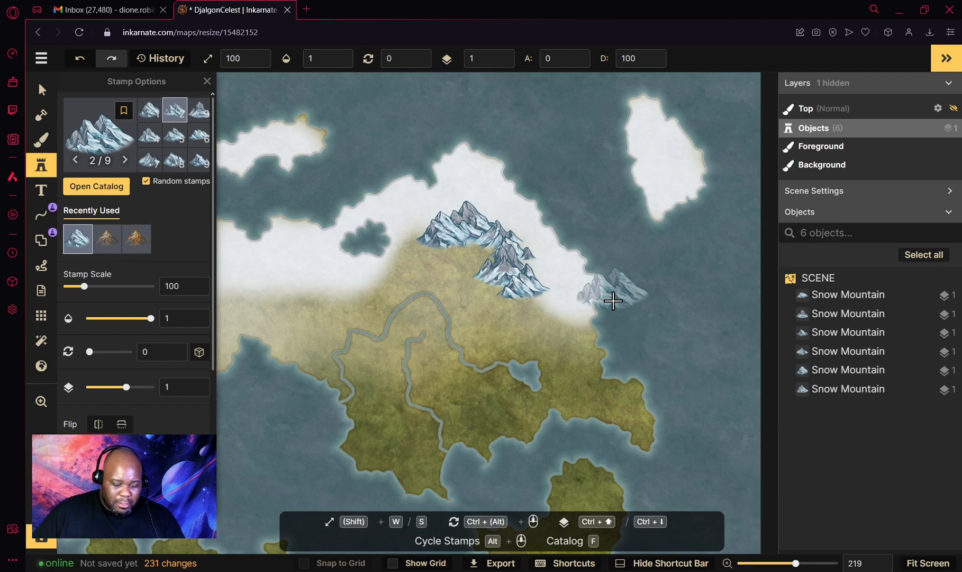
{"action": "key", "text": "ctrl+z"}
Try the Snow Mountain stamp with a hue of -71 along the snow line, and undo the placed stamps
{"action": "scroll", "coordinate": [159, 162], "scroll_direction": "down", "scroll_amount": 4}
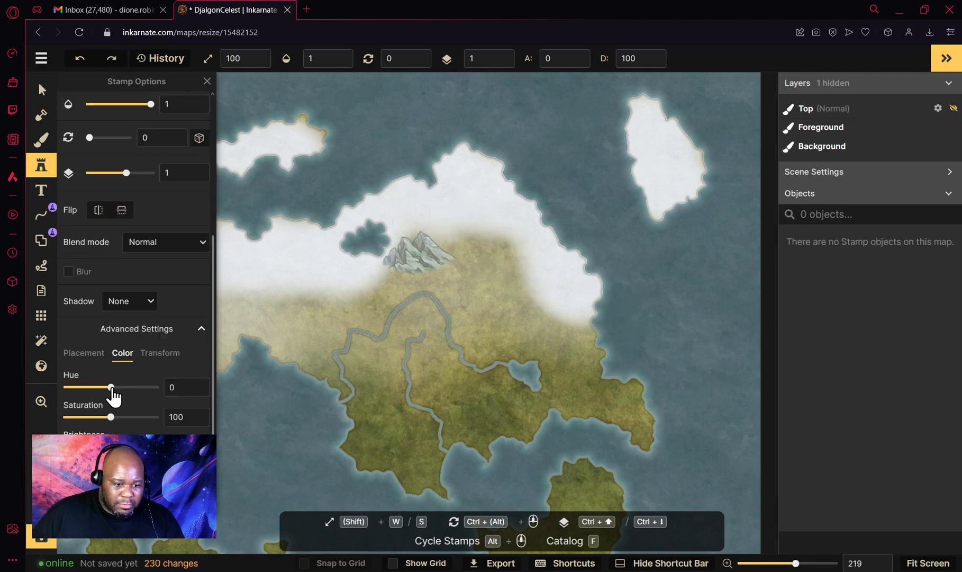
{"action": "left_click_drag", "start_coordinate": [111, 387], "coordinate": [165, 397]}
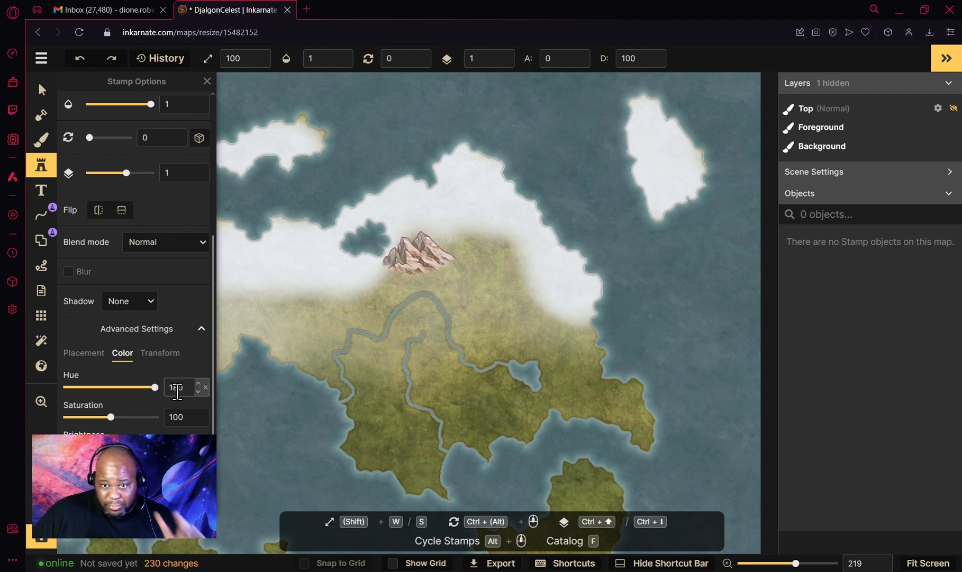
{"action": "left_click_drag", "start_coordinate": [154, 387], "coordinate": [96, 378]}
{"action": "left_click", "coordinate": [470, 234]}
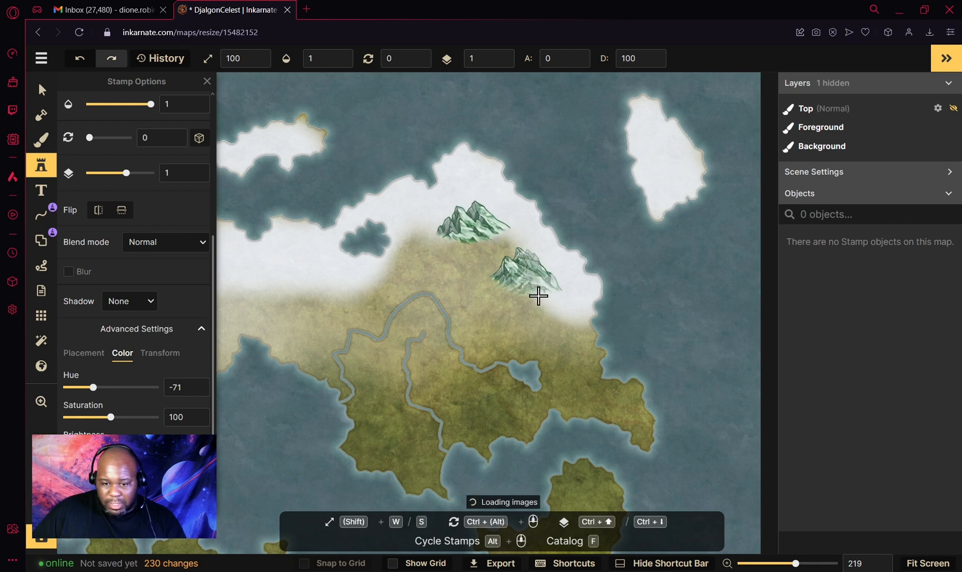
{"action": "left_click", "coordinate": [534, 294]}
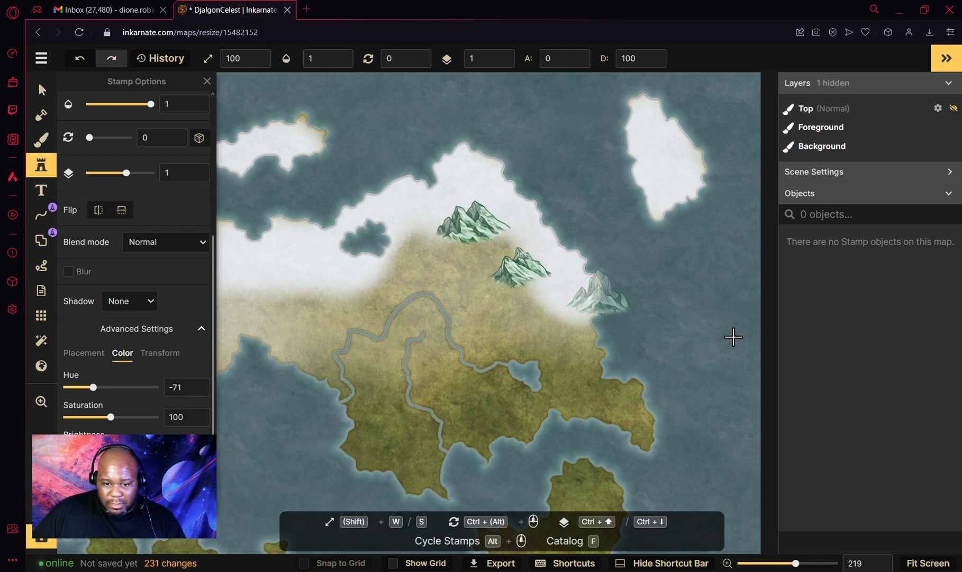
{"action": "key", "text": "ctrl+z"}
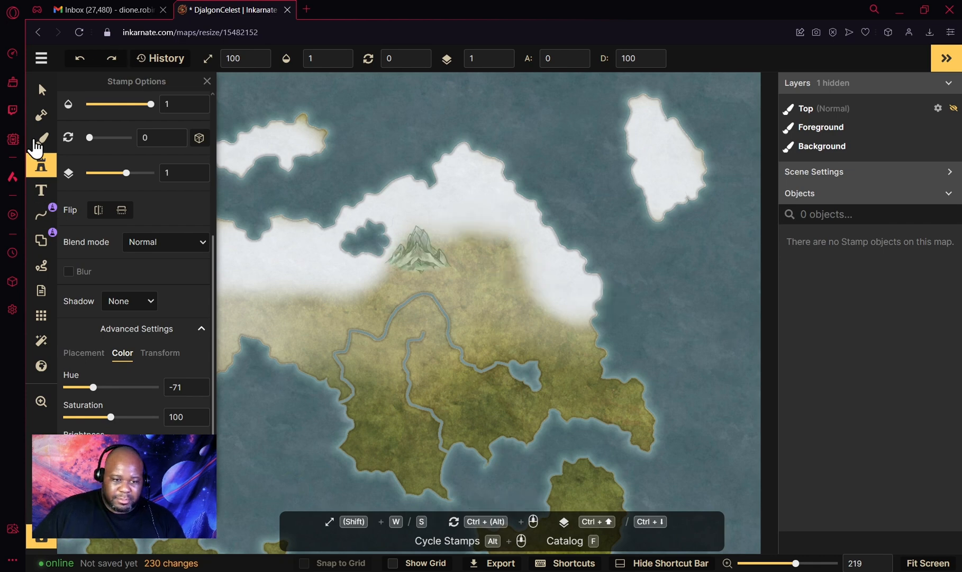
Switch back to the desaturated brown mountain stamp and try placing it at the northern peak of the snow line
{"action": "left_click", "coordinate": [43, 170]}
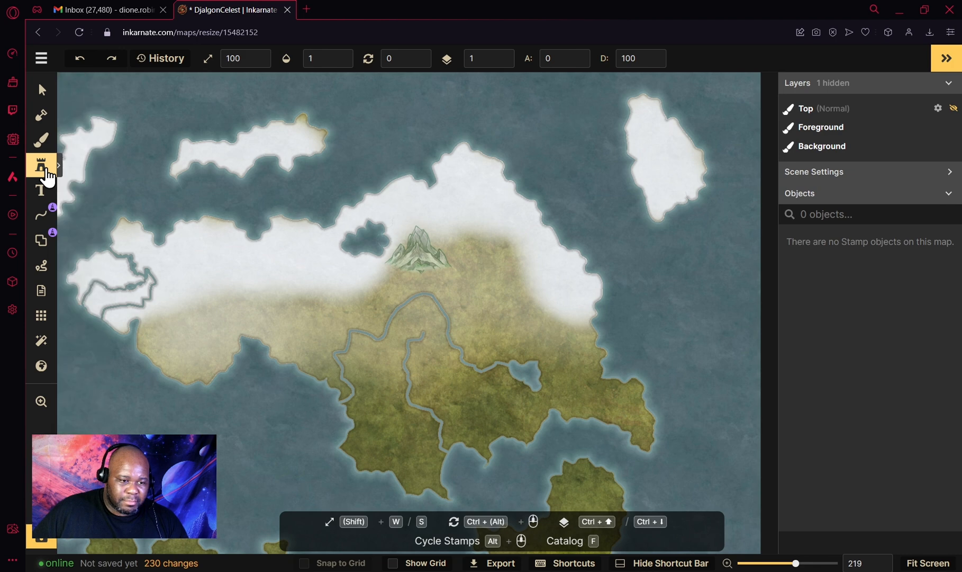
{"action": "left_click", "coordinate": [45, 171]}
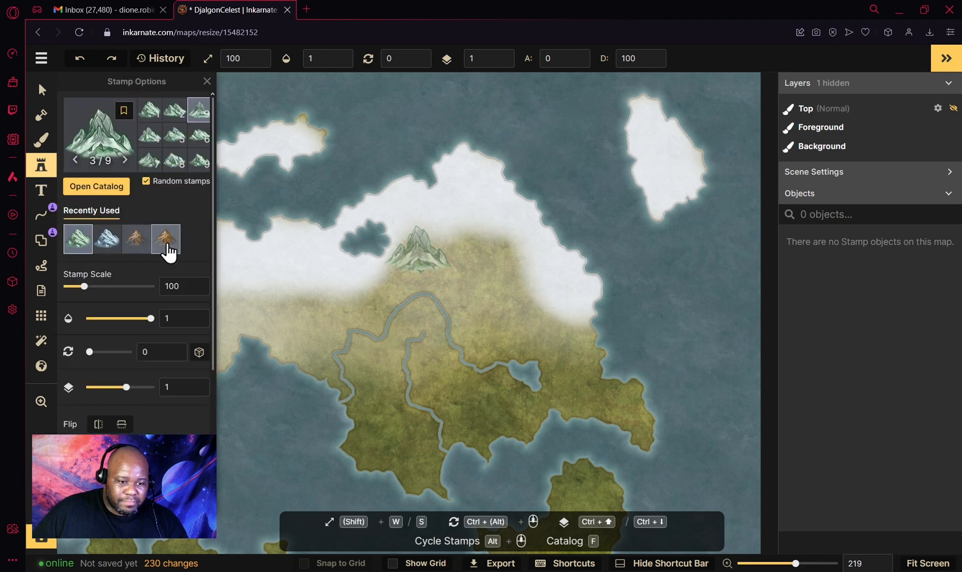
{"action": "left_click", "coordinate": [137, 239]}
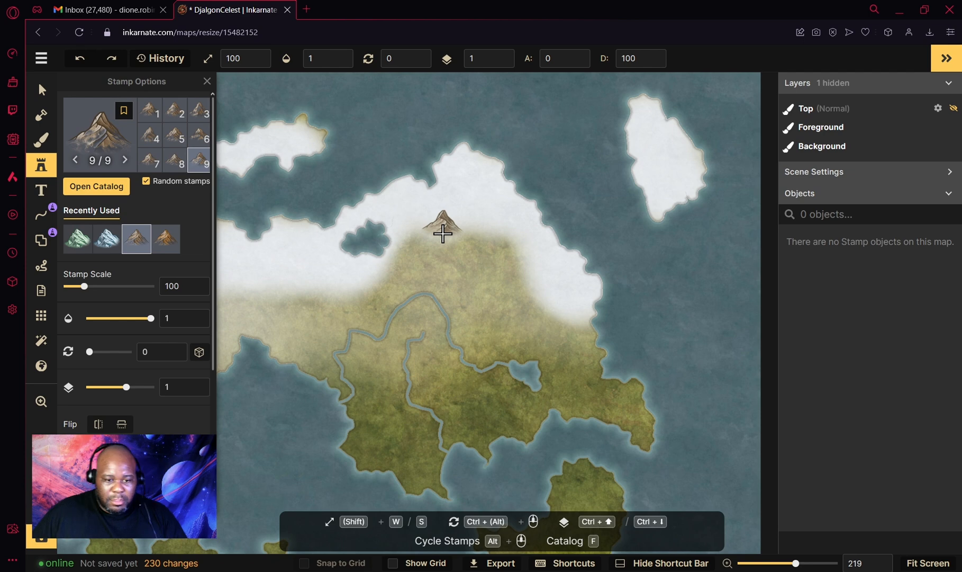
{"action": "left_click", "coordinate": [453, 232]}
{"action": "left_click", "coordinate": [487, 229]}
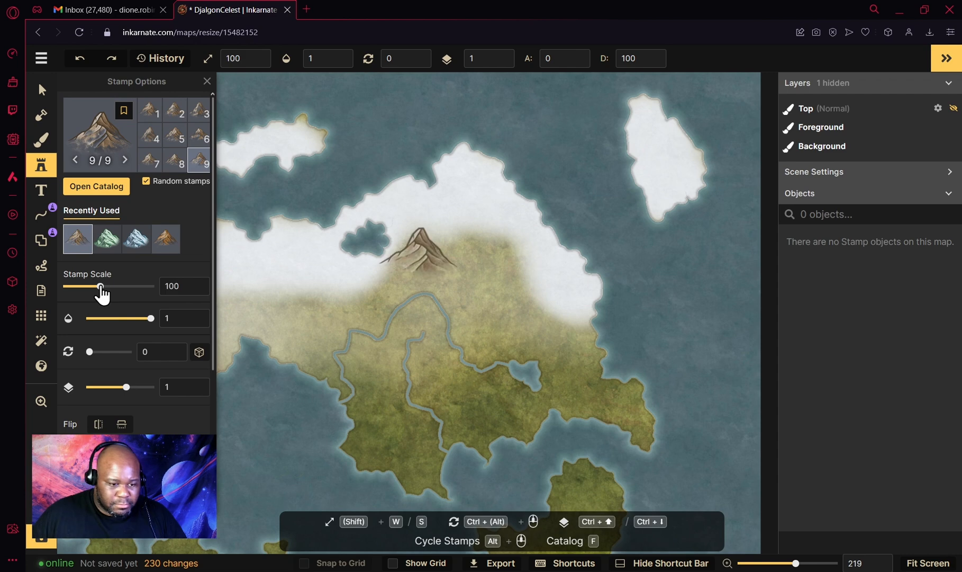
Try the brown mountain stamp at scale 194 along the northern and eastern snow line, and undo the placed stamps
{"action": "left_click_drag", "start_coordinate": [101, 291], "coordinate": [157, 294]}
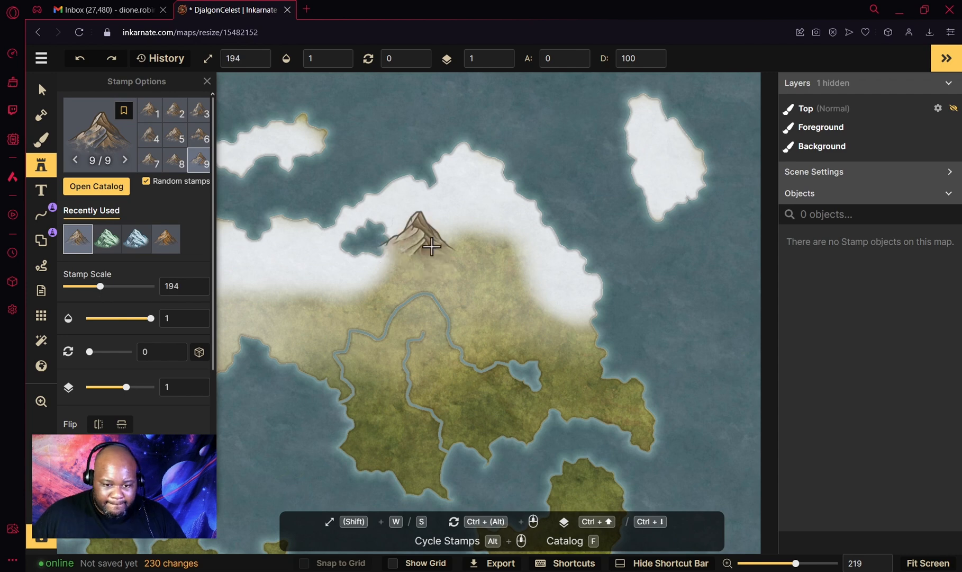
{"action": "left_click", "coordinate": [452, 243]}
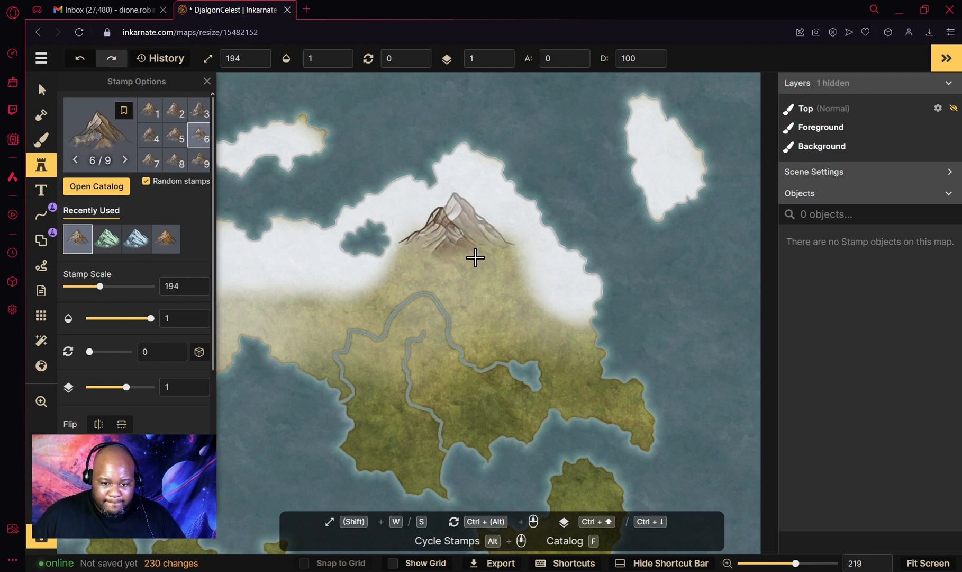
{"action": "left_click", "coordinate": [508, 283]}
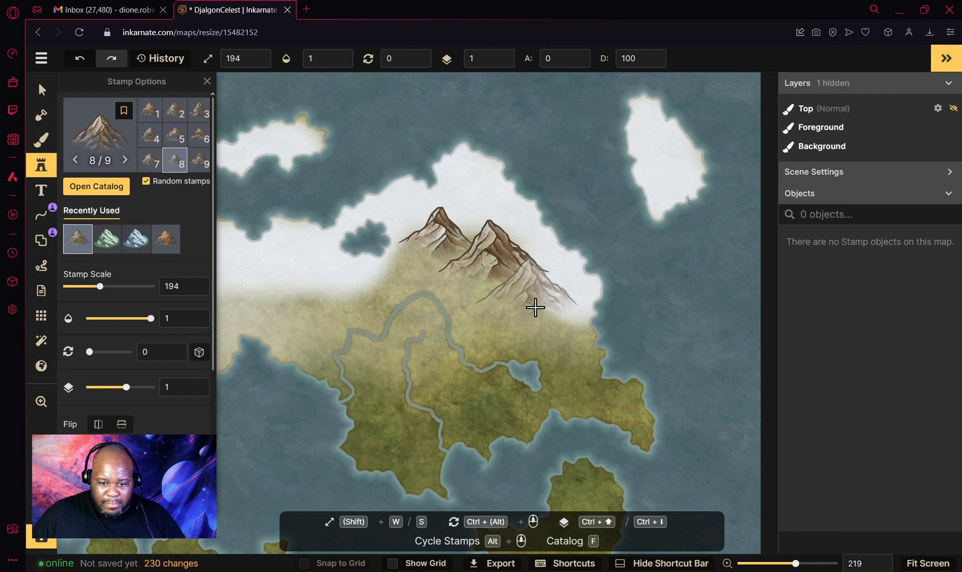
{"action": "left_click", "coordinate": [557, 292]}
{"action": "key", "text": "ctrl+z"}
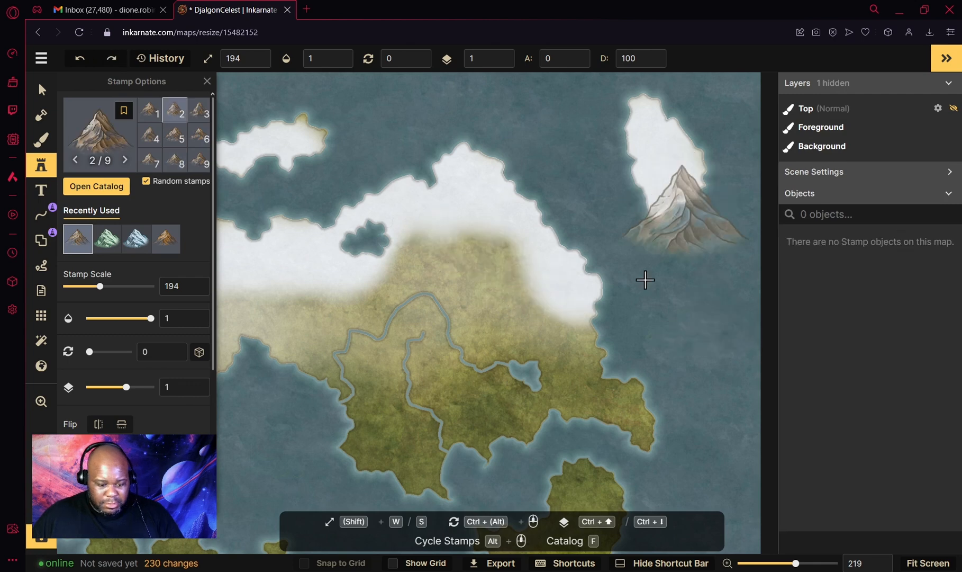
Try a row of brown mountains at scale 64 across the northern peak of the snow line, and undo it
{"action": "left_click", "coordinate": [86, 289]}
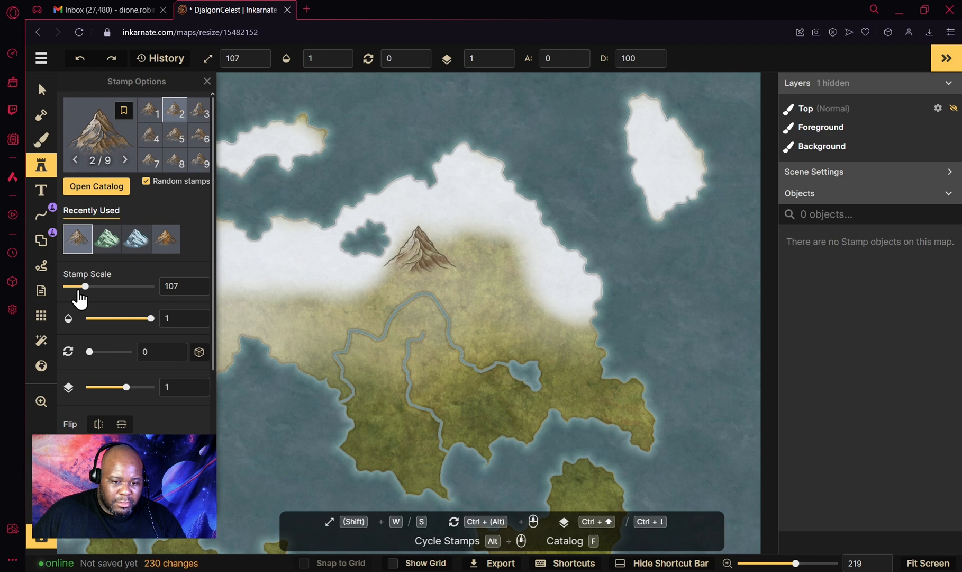
{"action": "left_click", "coordinate": [78, 287]}
{"action": "left_click_drag", "start_coordinate": [432, 252], "coordinate": [504, 221]}
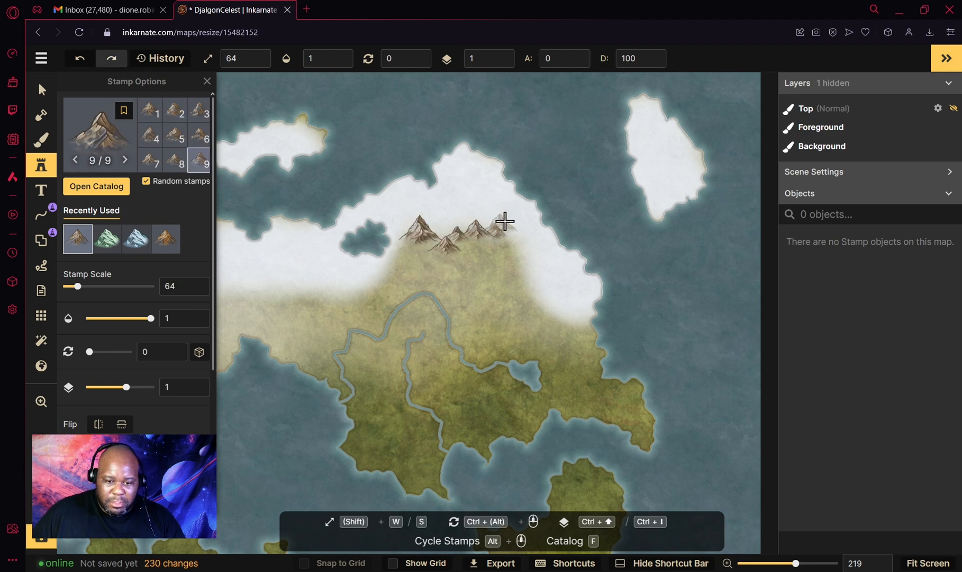
{"action": "key", "text": "ctrl+z"}
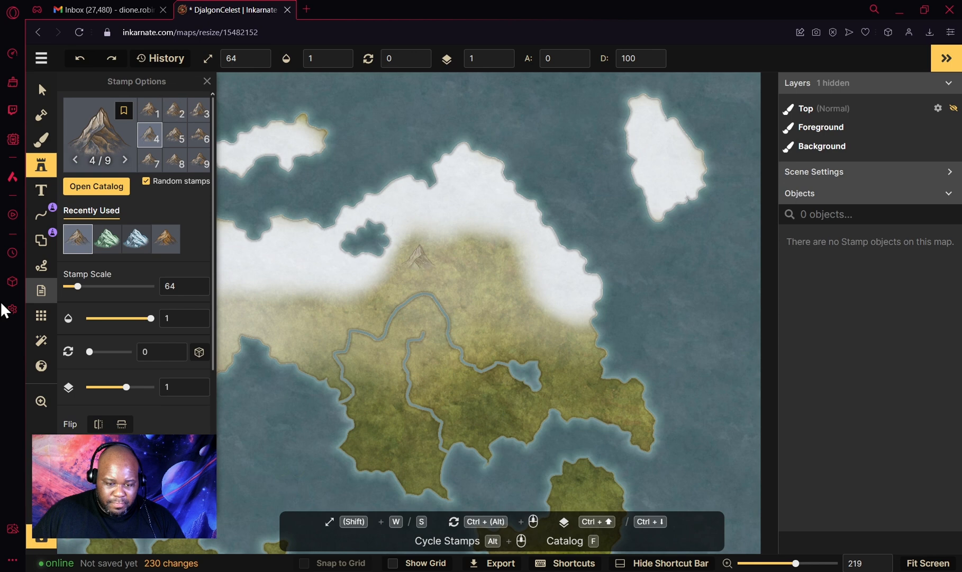
Set the stamp scale to 121 and place three brown mountains around the northern peak of the snow line
{"action": "left_click", "coordinate": [88, 287]}
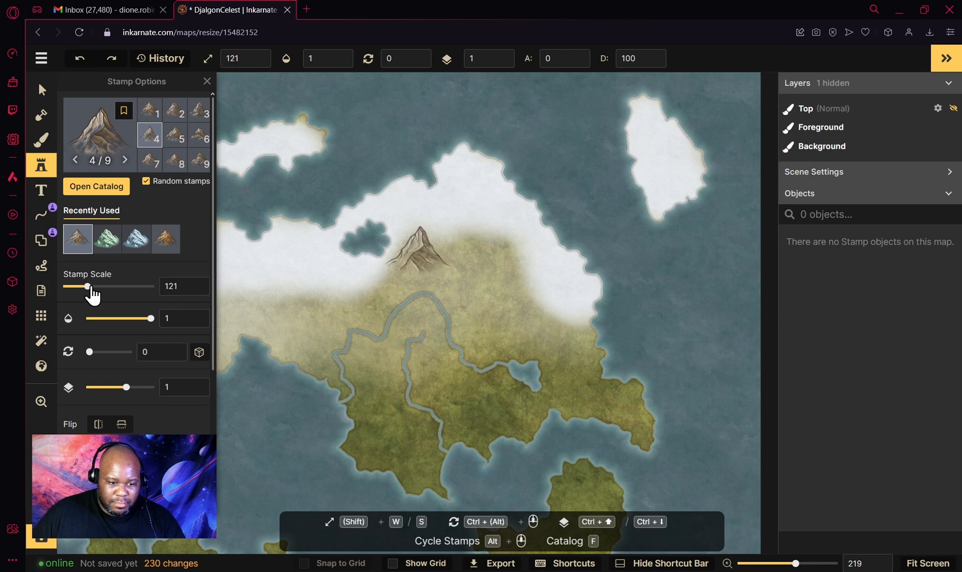
{"action": "key", "text": "ctrl+z"}
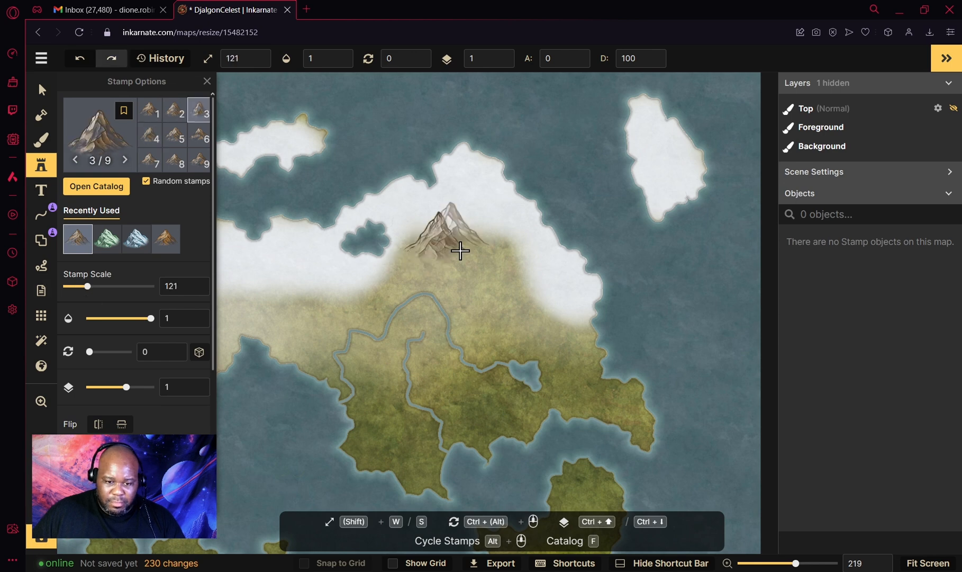
{"action": "left_click", "coordinate": [460, 250]}
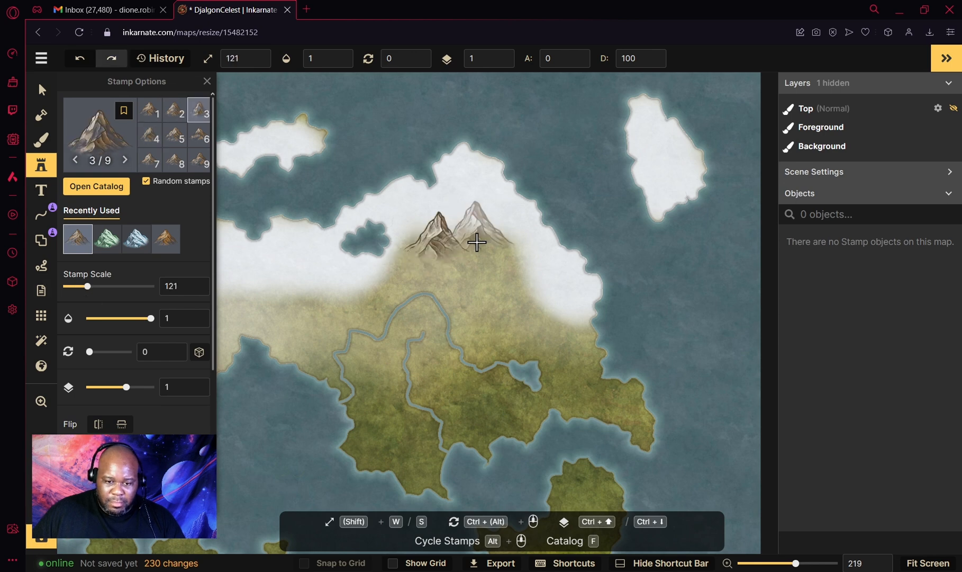
{"action": "left_click", "coordinate": [492, 270]}
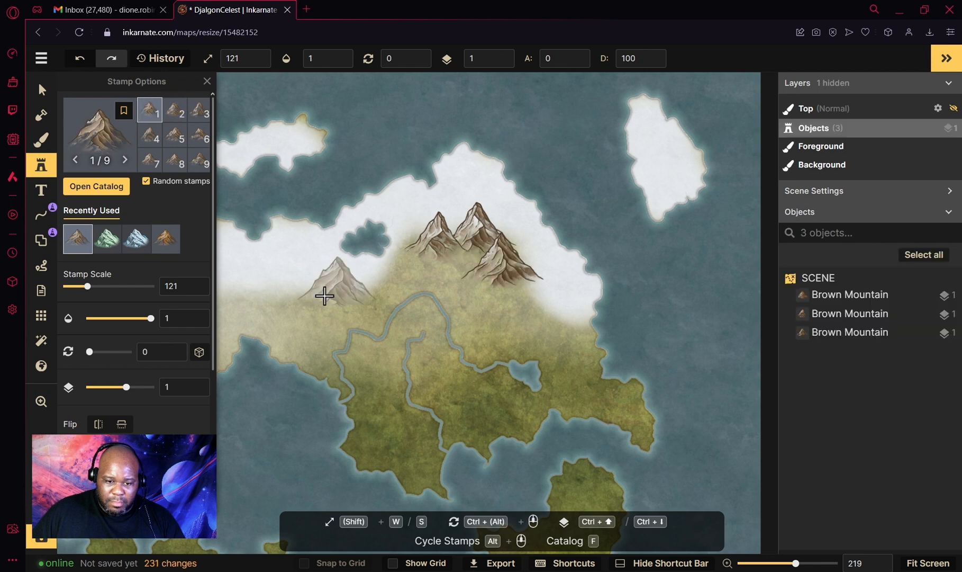
Place four brown mountains at scale 121 side by side along the western part of the snow line
{"action": "left_click", "coordinate": [307, 287]}
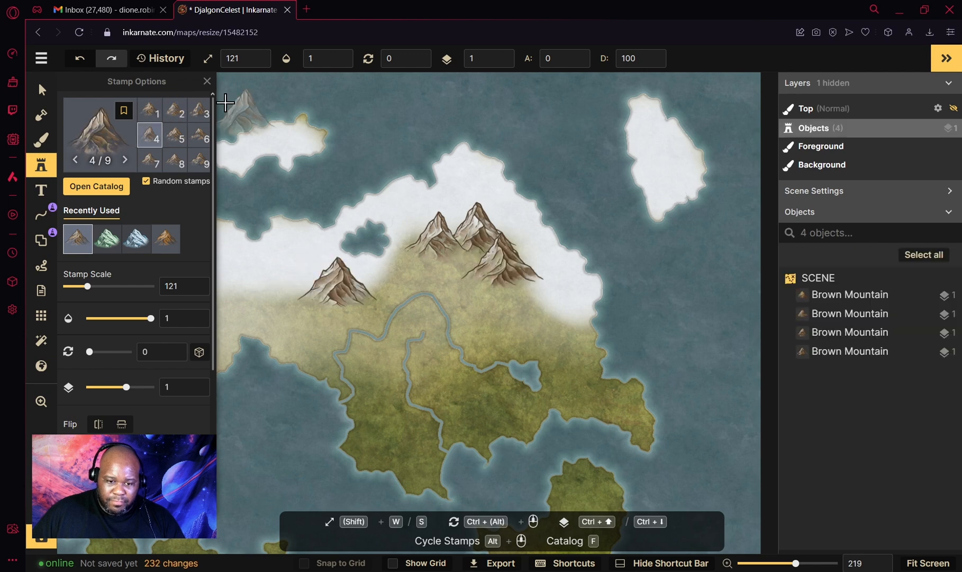
{"action": "left_click", "coordinate": [207, 82]}
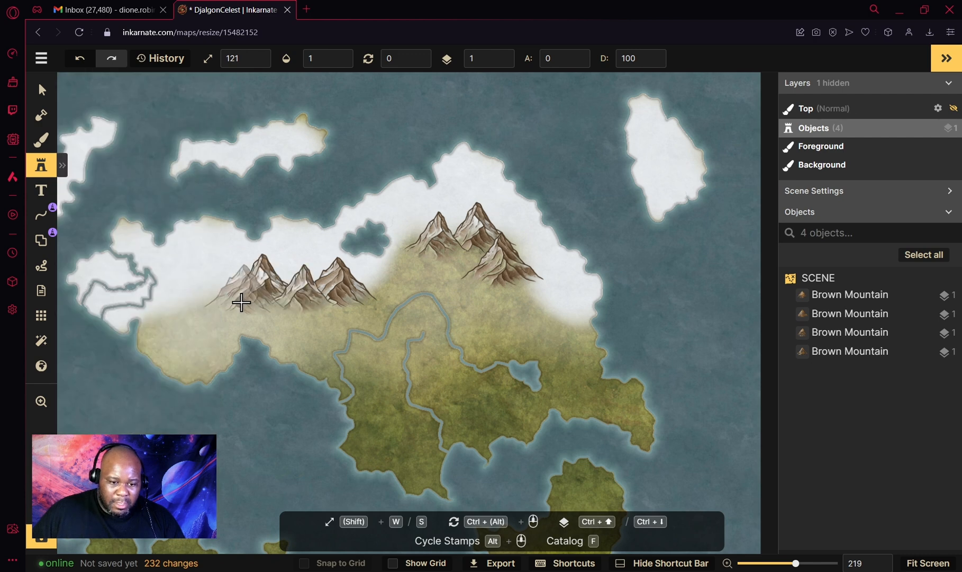
{"action": "left_click_drag", "start_coordinate": [241, 302], "coordinate": [228, 309]}
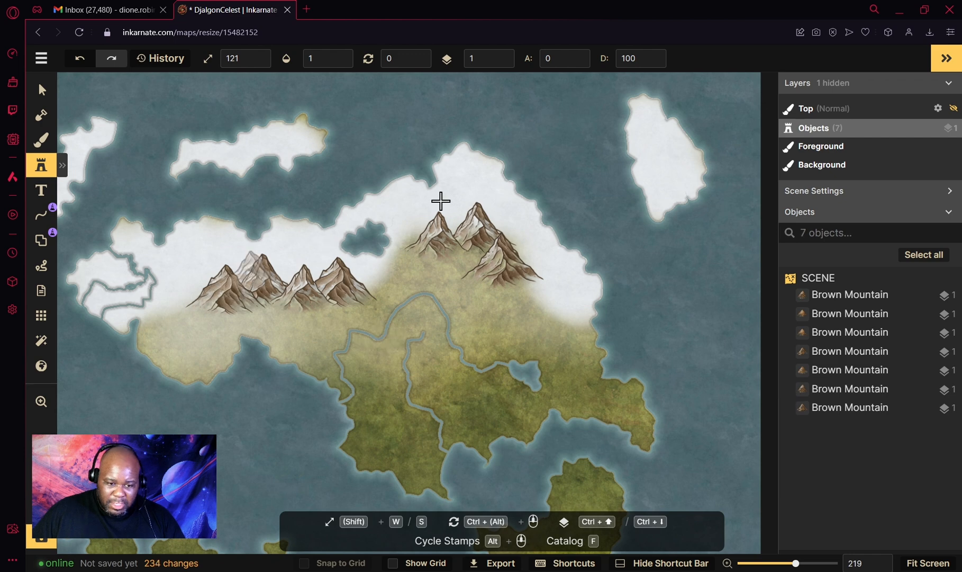
{"action": "scroll", "coordinate": [489, 311], "scroll_direction": "down", "scroll_amount": 2}
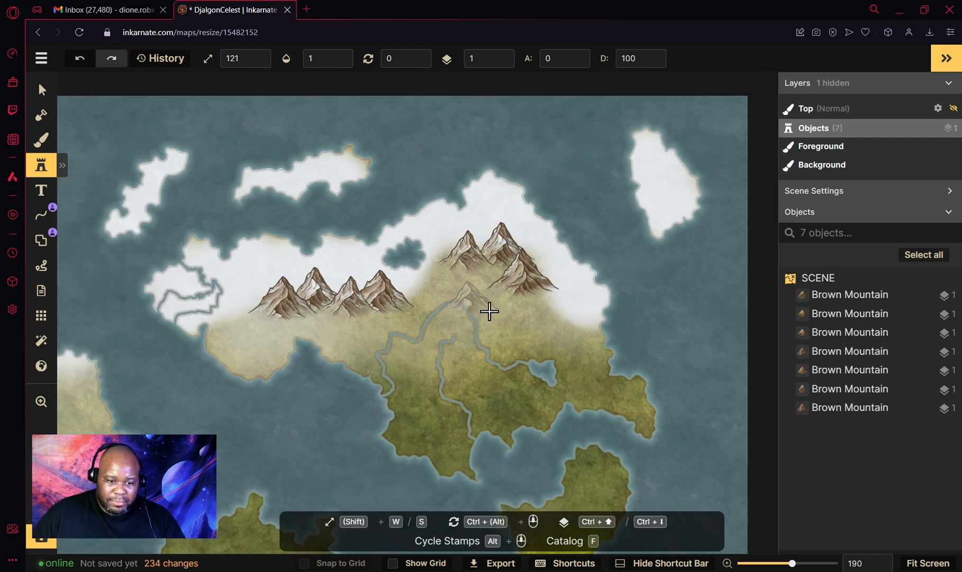
{"action": "scroll", "coordinate": [489, 311], "scroll_direction": "up", "scroll_amount": 2}
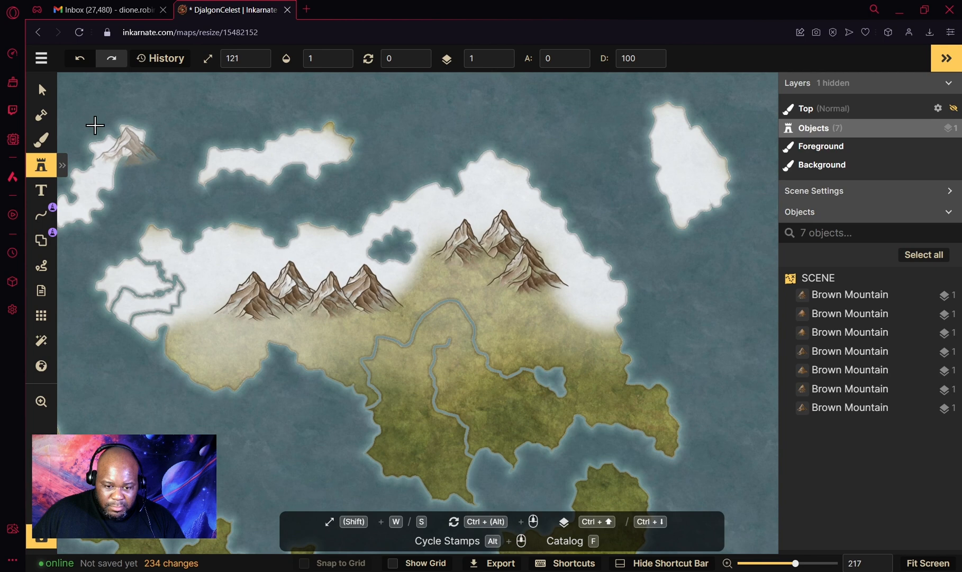
Select all seven placed mountains, try them at scale 64 in other positions on the continent, and delete them
{"action": "left_click", "coordinate": [41, 90]}
{"action": "left_click_drag", "start_coordinate": [614, 210], "coordinate": [265, 308]}
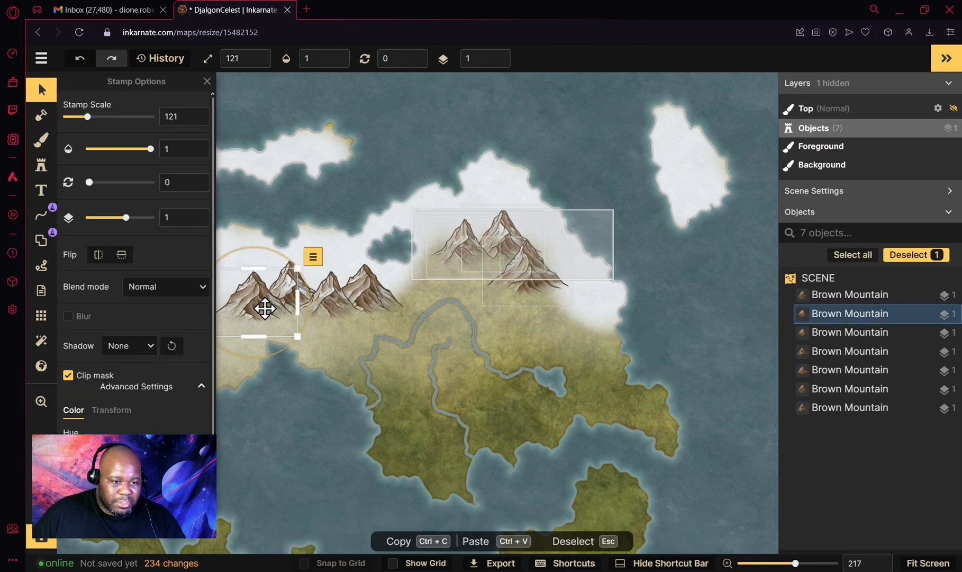
{"action": "left_click_drag", "start_coordinate": [572, 336], "coordinate": [401, 244]}
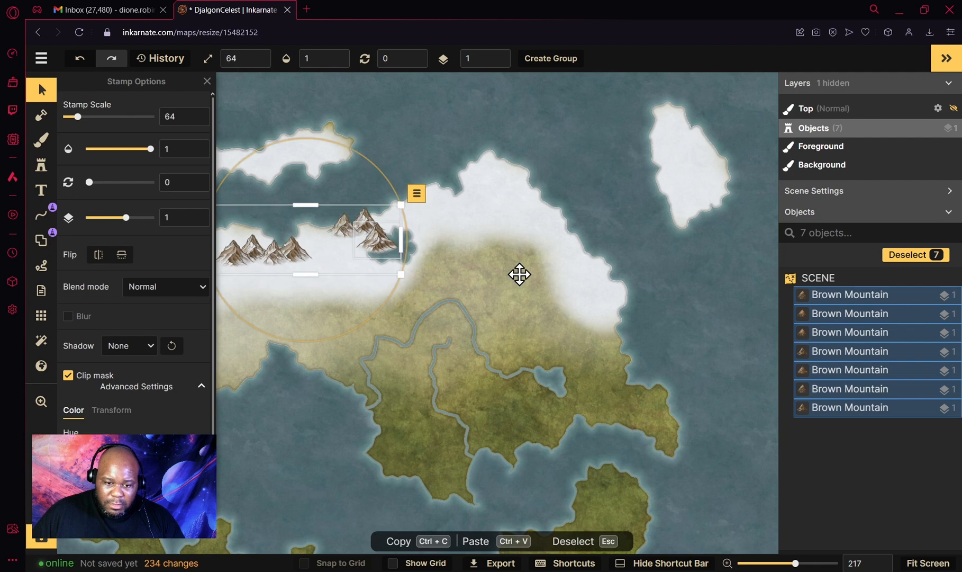
{"action": "left_click_drag", "start_coordinate": [520, 274], "coordinate": [662, 332]}
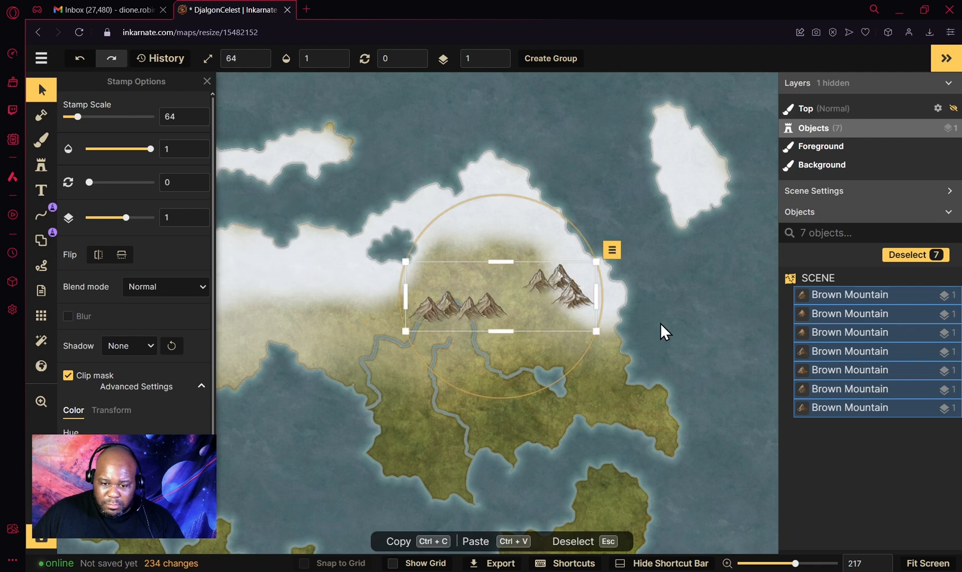
{"action": "left_click_drag", "start_coordinate": [691, 258], "coordinate": [408, 318]}
{"action": "key", "text": "Delete"}
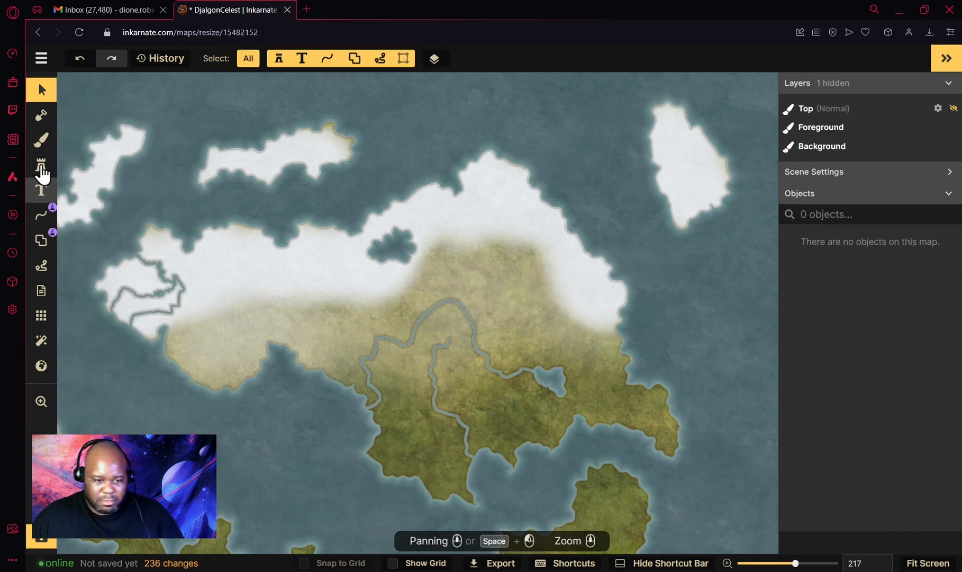
Place a chain of brown mountain stamps at scale 64 over the northern peak and down the eastern snow line
{"action": "left_click", "coordinate": [42, 170]}
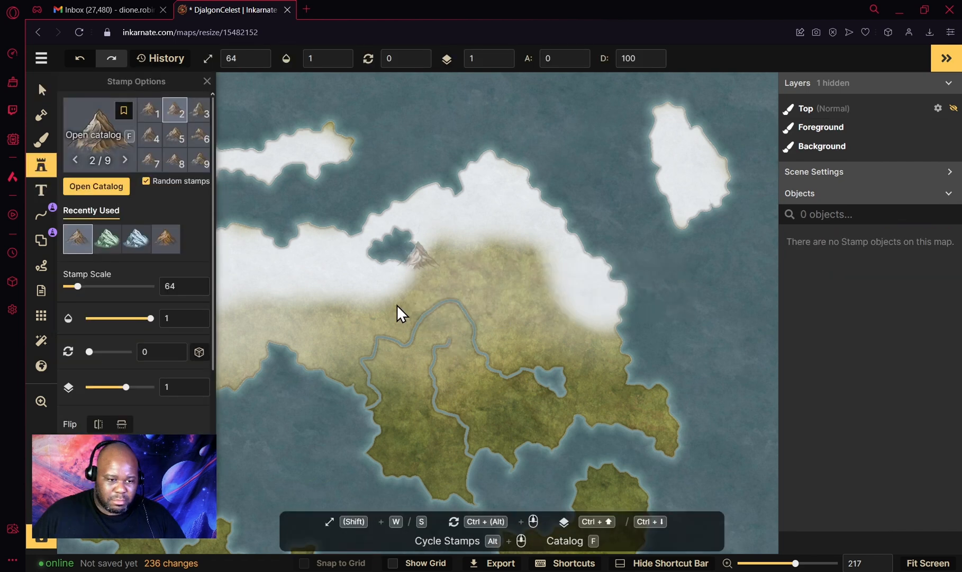
{"action": "key", "text": "f"}
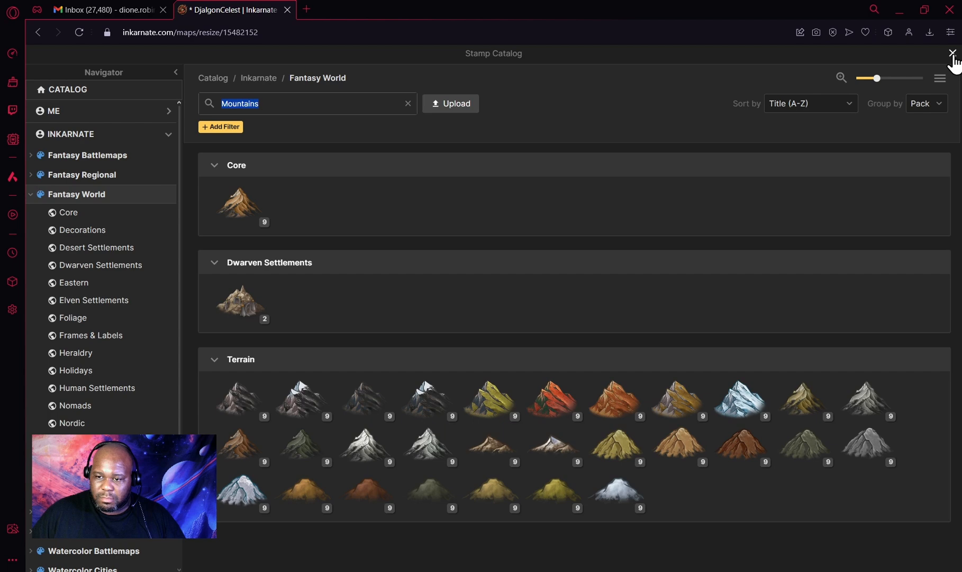
{"action": "left_click", "coordinate": [953, 53]}
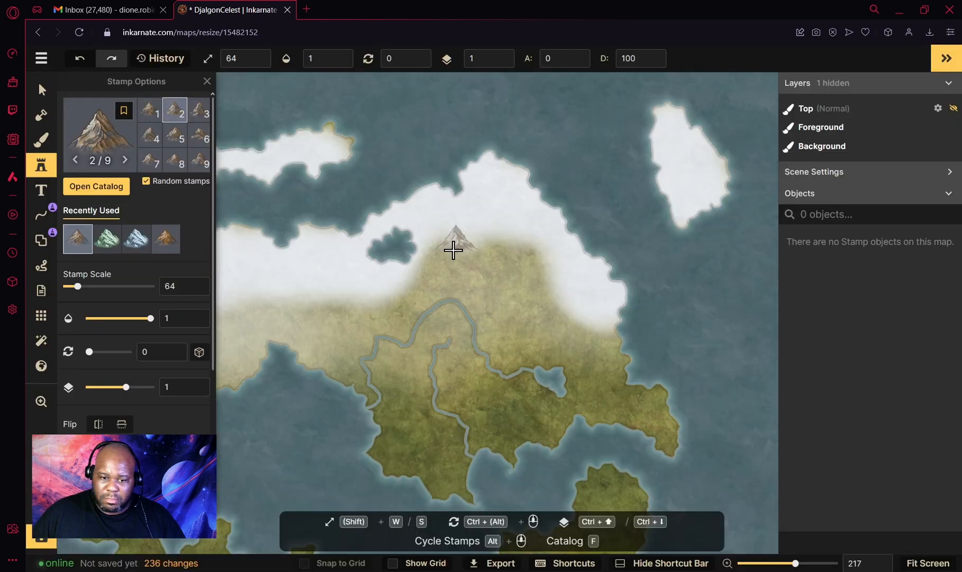
{"action": "mouse_move", "coordinate": [454, 250]}
{"action": "left_mouse_down"}
{"action": "mouse_move", "coordinate": [527, 254]}
{"action": "mouse_move", "coordinate": [544, 303]}
{"action": "left_mouse_up"}
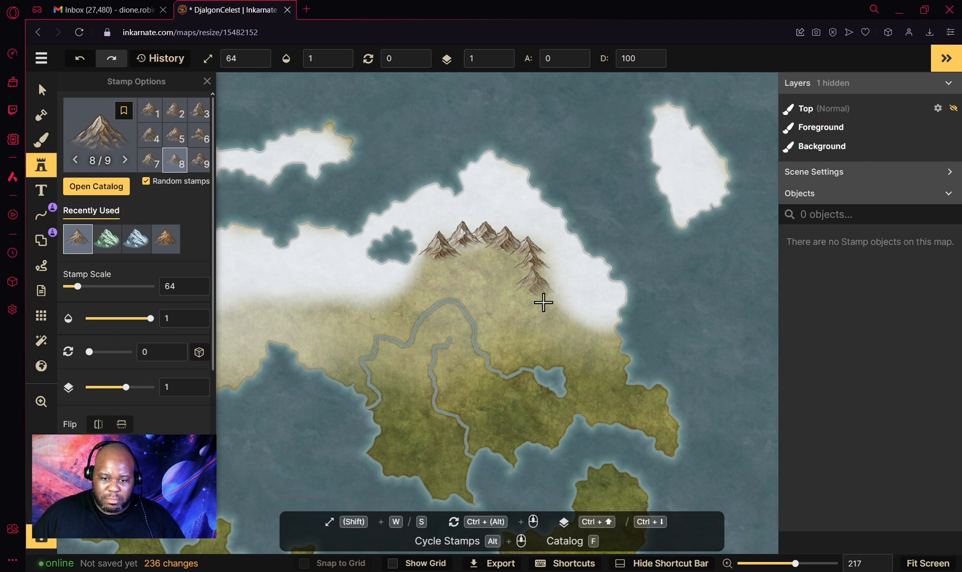
{"action": "left_click_drag", "start_coordinate": [543, 302], "coordinate": [577, 325]}
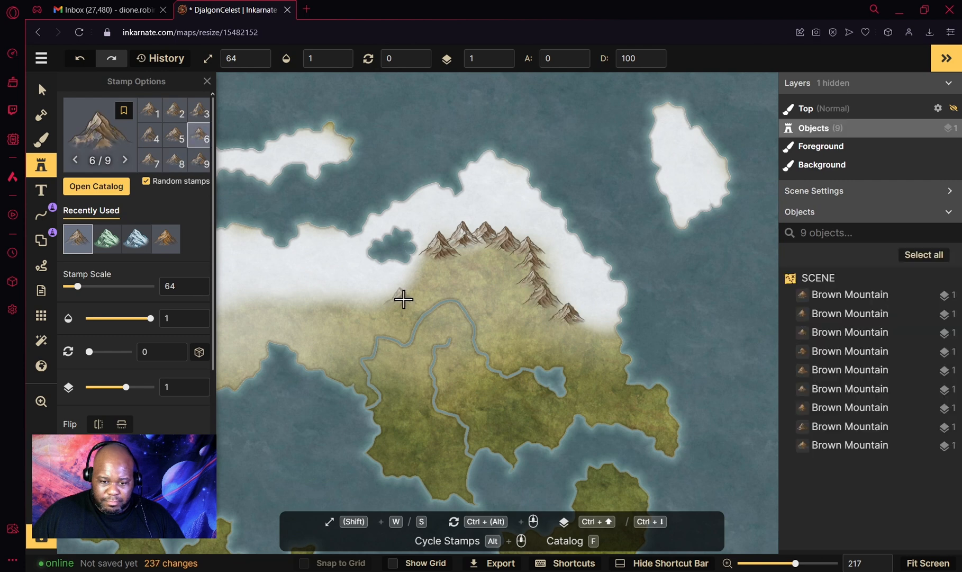
Place more scale 64 mountains along the western snow line to its far end, plus two inland near the river bend
{"action": "left_click_drag", "start_coordinate": [403, 299], "coordinate": [319, 298]}
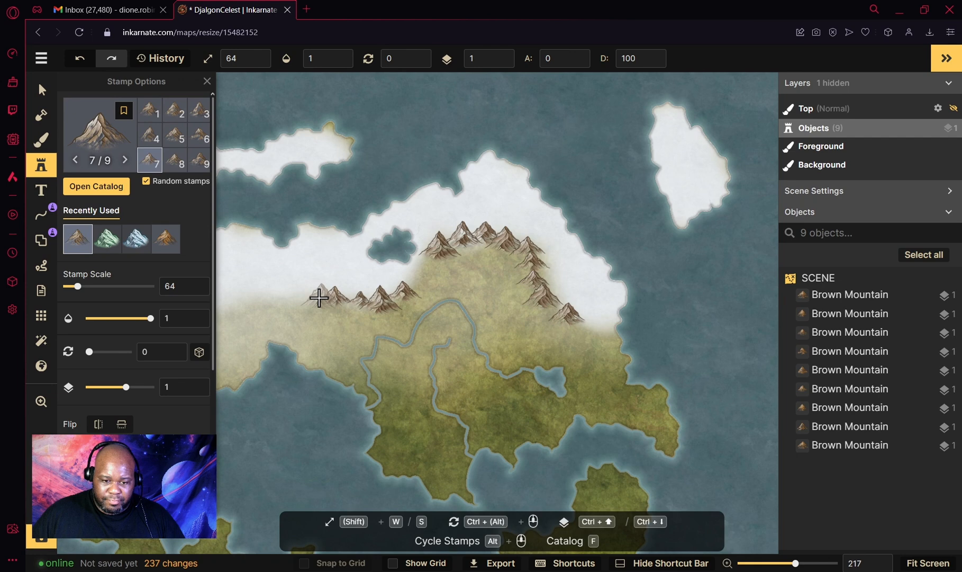
{"action": "left_click_drag", "start_coordinate": [319, 298], "coordinate": [307, 292]}
{"action": "left_click_drag", "start_coordinate": [481, 293], "coordinate": [521, 349]}
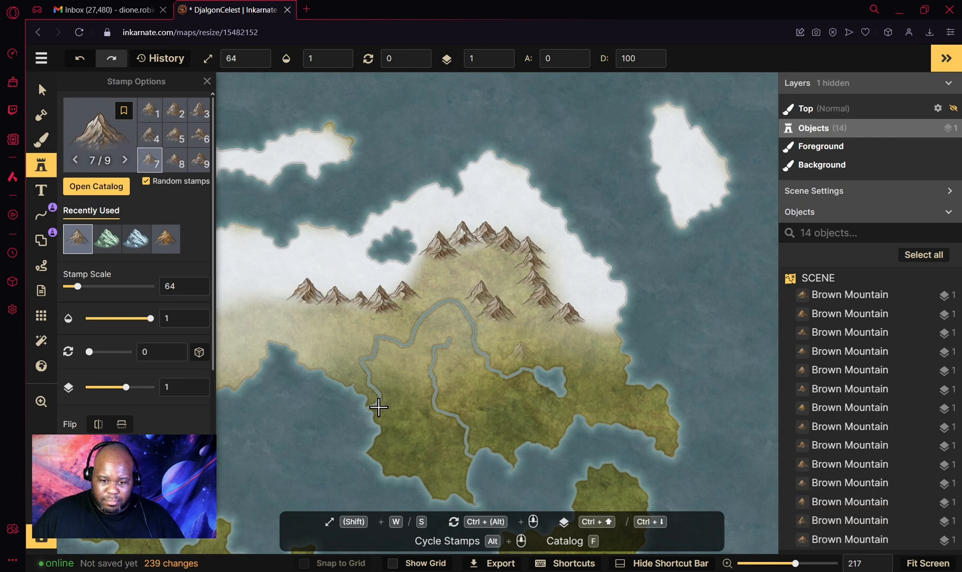
{"action": "left_click", "coordinate": [207, 81]}
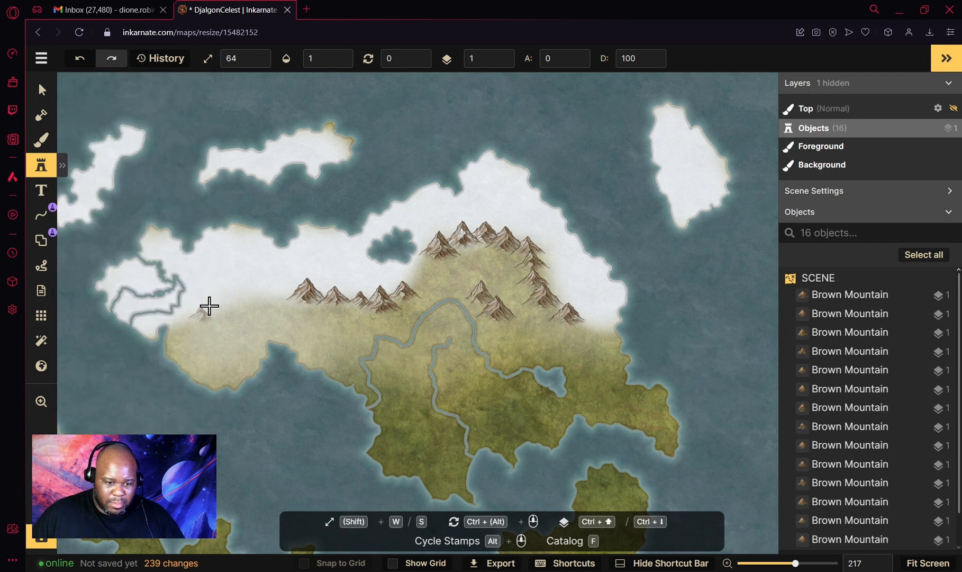
{"action": "left_click_drag", "start_coordinate": [209, 306], "coordinate": [232, 305]}
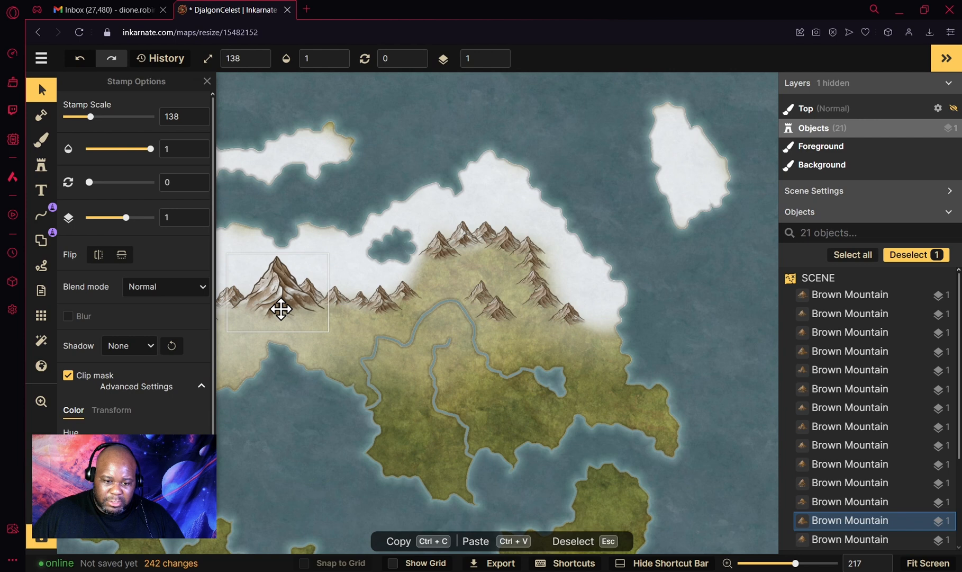
Move the large scale 138 mountain in the western row down in front of its neighbours, and back up behind them
{"action": "left_click_drag", "start_coordinate": [281, 309], "coordinate": [275, 320]}
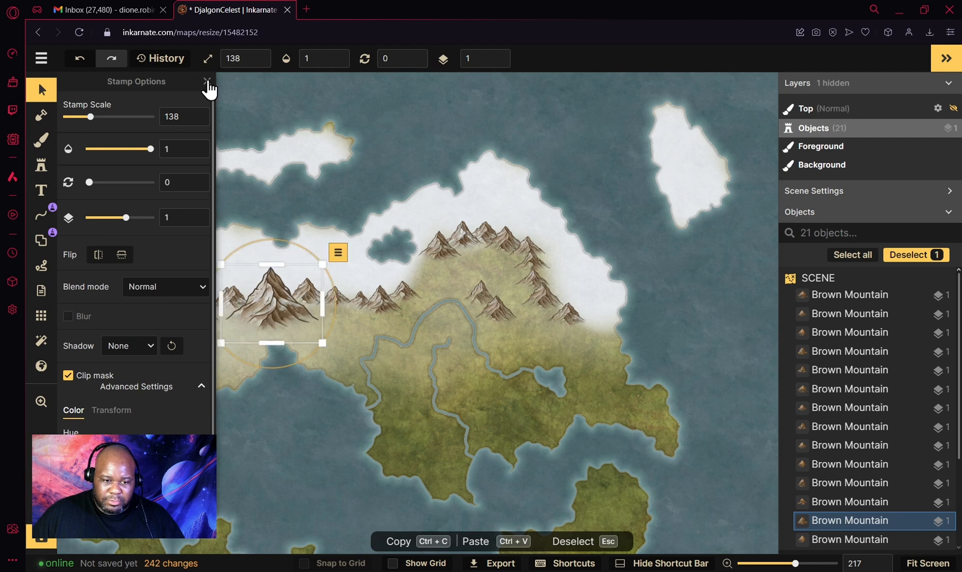
{"action": "left_click", "coordinate": [207, 81]}
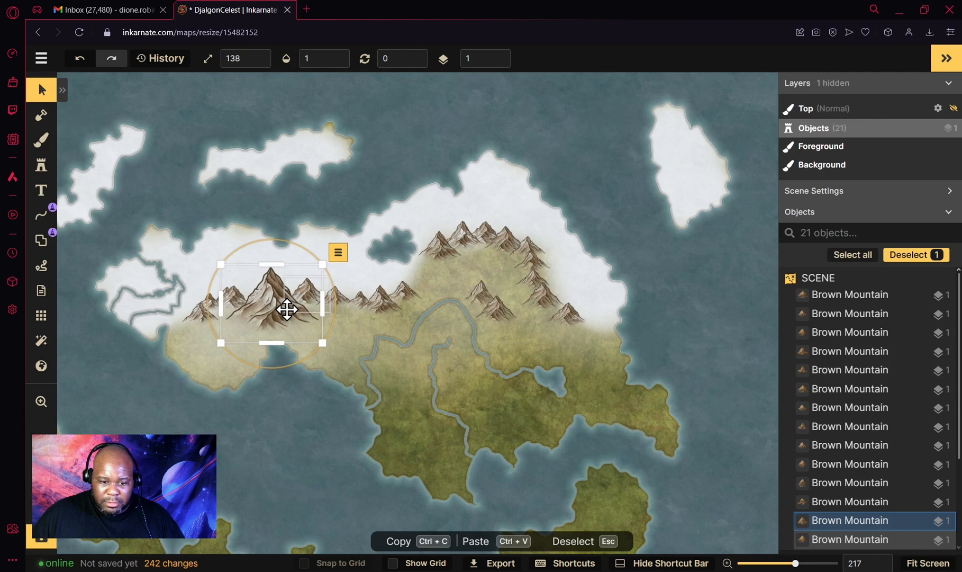
{"action": "key", "text": "Escape"}
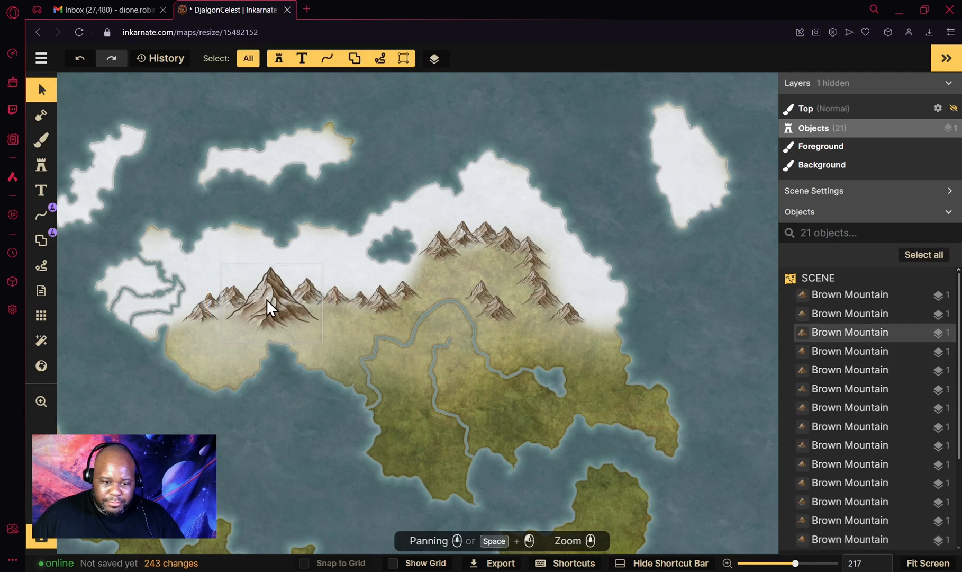
{"action": "left_click_drag", "start_coordinate": [266, 299], "coordinate": [266, 281]}
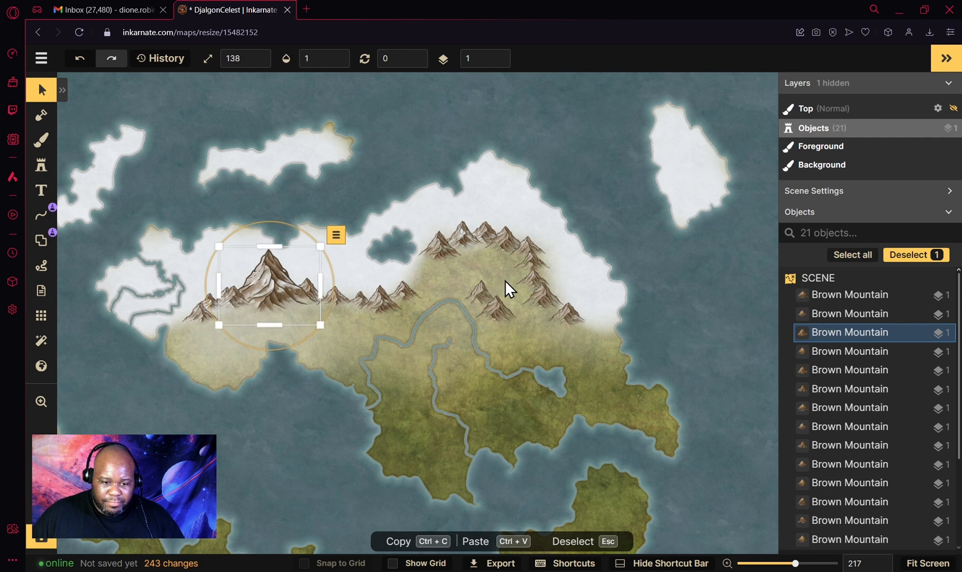
Open the stamp catalog from the Stamp tool and replace the Mountains search with "tree" in Fantasy World
{"action": "scroll", "coordinate": [481, 321], "scroll_direction": "up", "scroll_amount": 2}
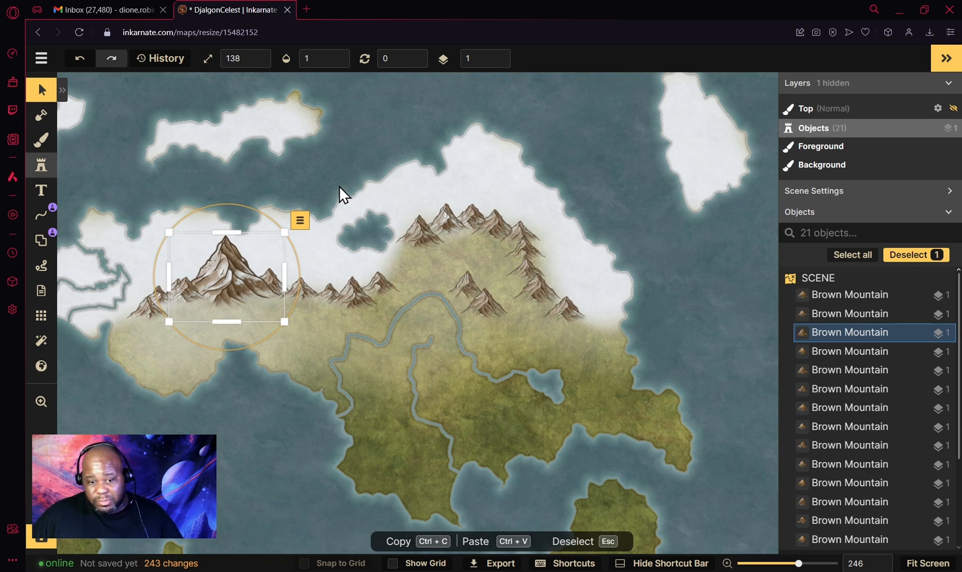
{"action": "left_click", "coordinate": [42, 167]}
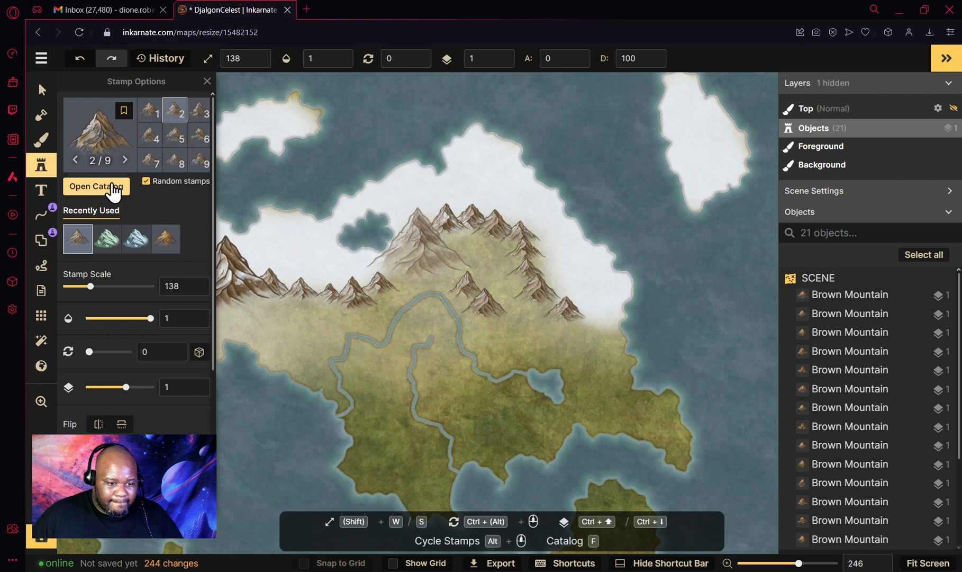
{"action": "left_click", "coordinate": [113, 192]}
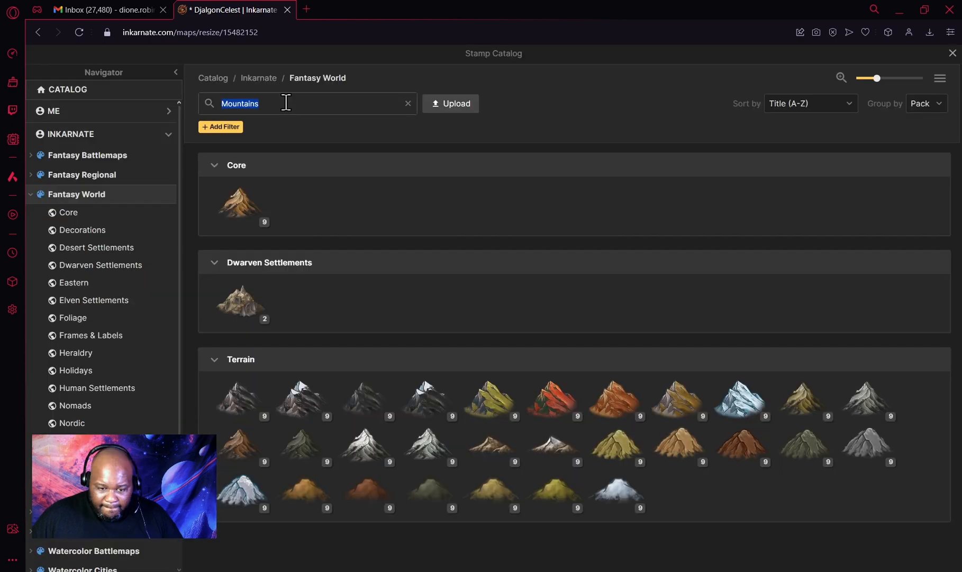
{"action": "left_click", "coordinate": [407, 103]}
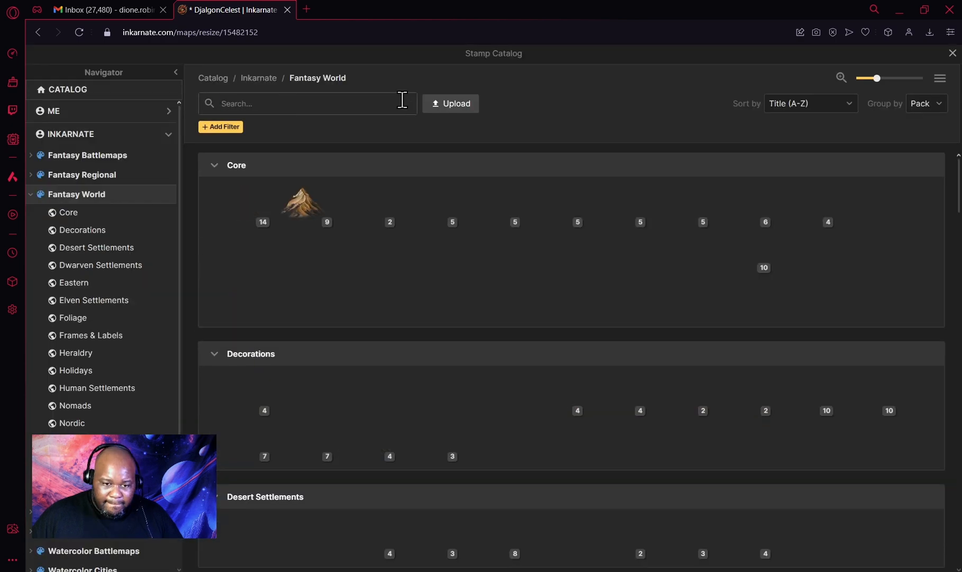
{"action": "left_click", "coordinate": [371, 109]}
{"action": "type", "text": "tre"}
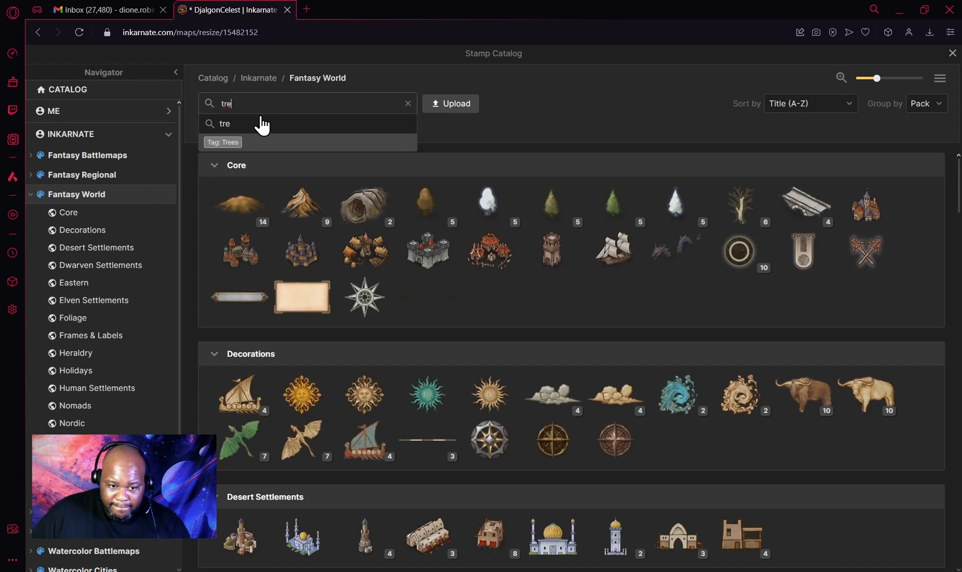
{"action": "type", "text": "e"}
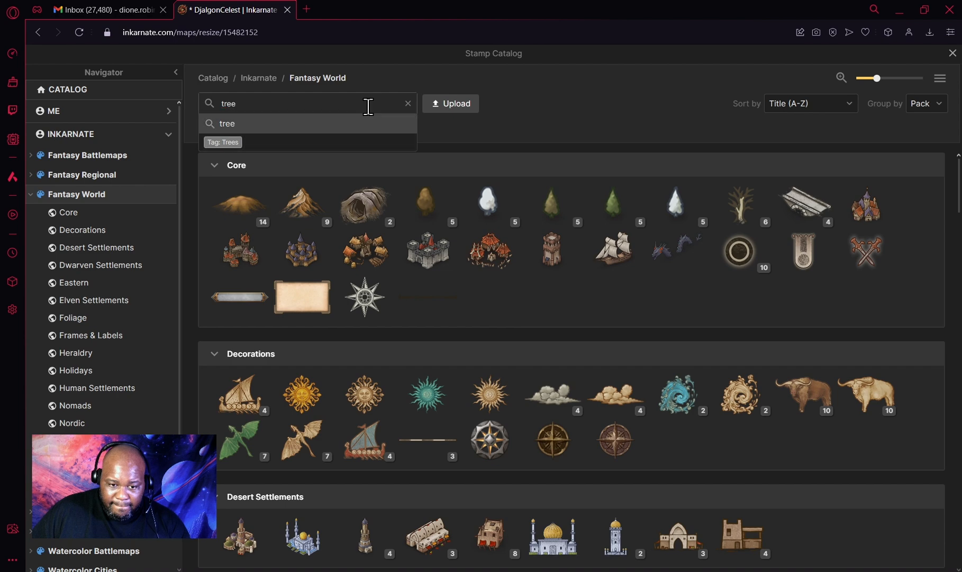
{"action": "key", "text": "Return"}
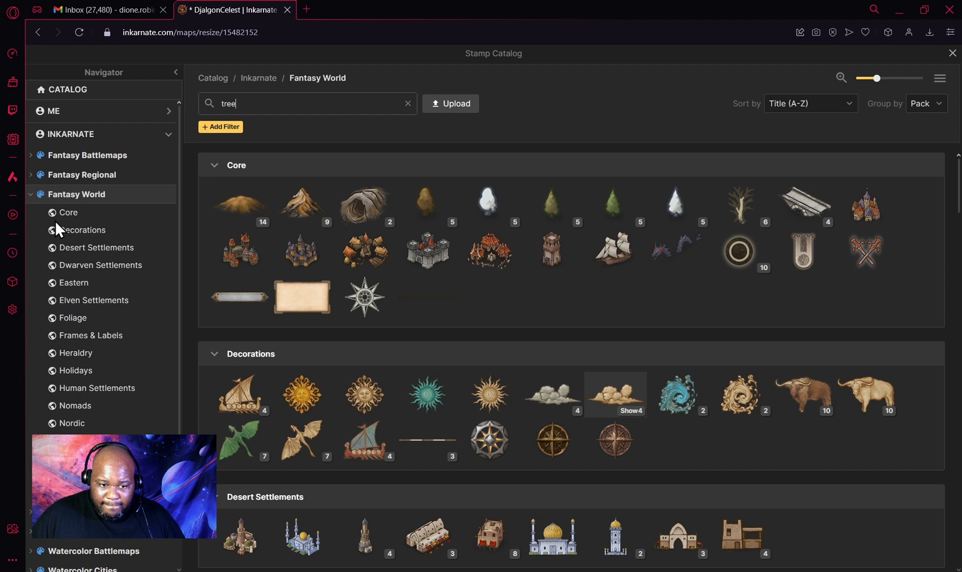
{"action": "scroll", "coordinate": [571, 335], "scroll_direction": "down", "scroll_amount": 5}
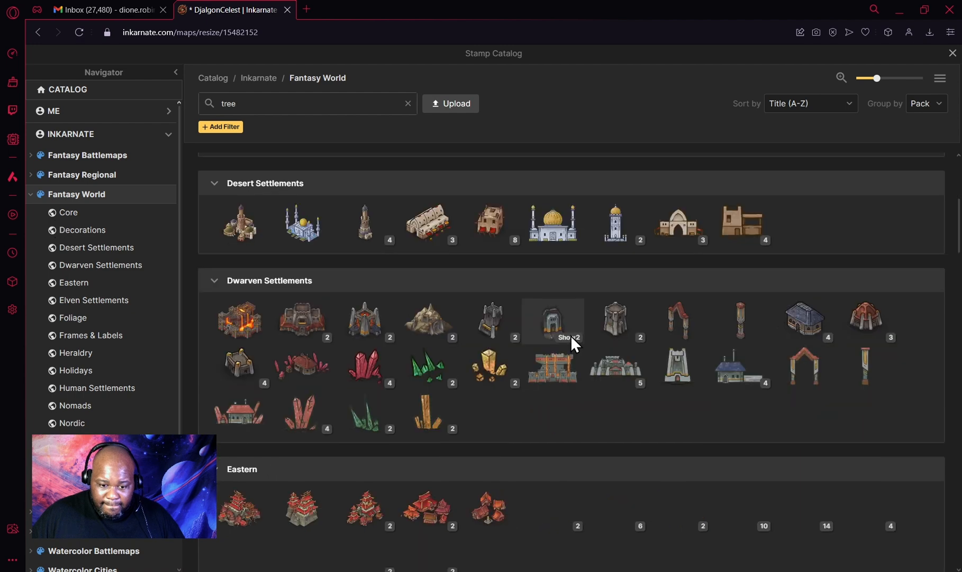
{"action": "scroll", "coordinate": [570, 335], "scroll_direction": "up", "scroll_amount": 5}
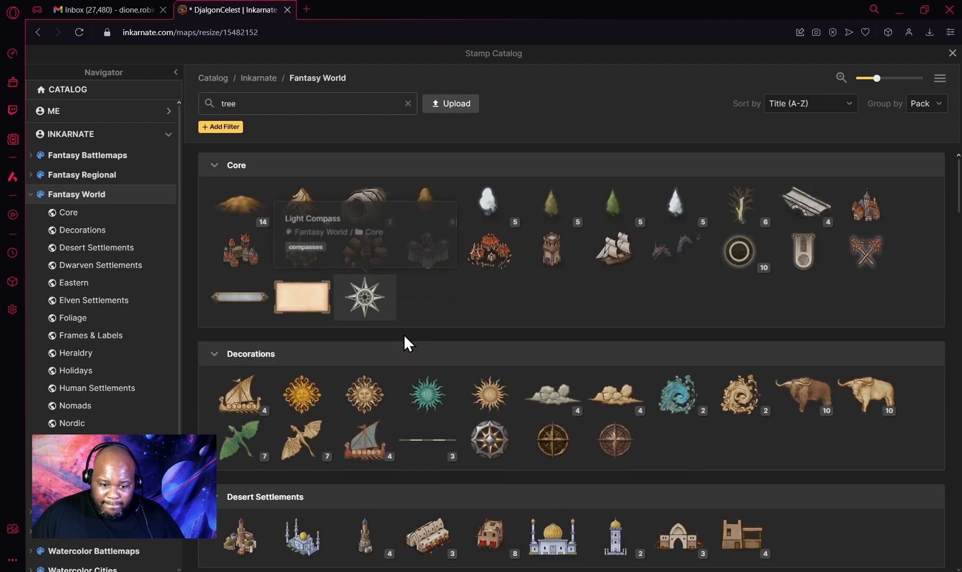
Look through the Ethereal Flora stamps in the Fantasy Regional collection for suitable trees
{"action": "left_click", "coordinate": [27, 192]}
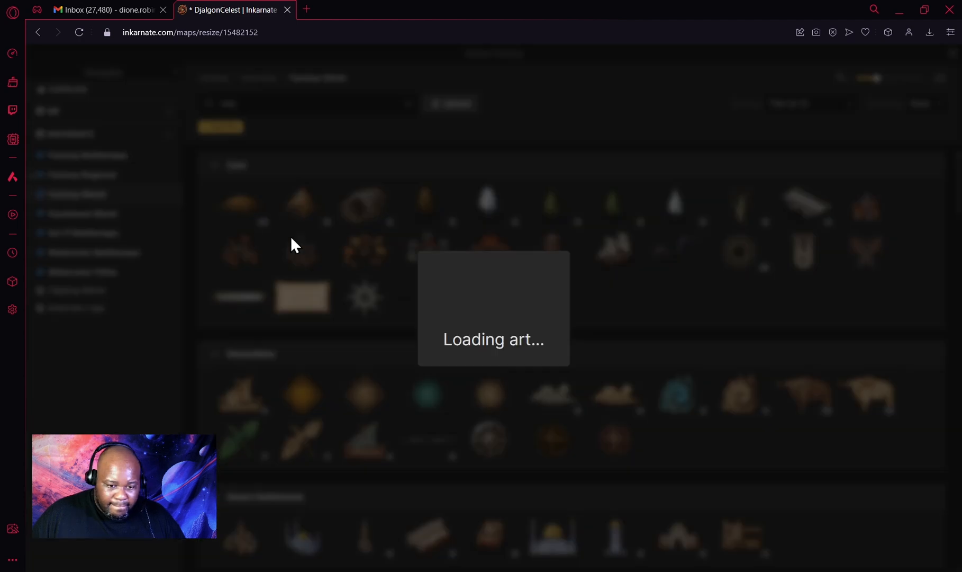
{"action": "scroll", "coordinate": [654, 295], "scroll_direction": "down", "scroll_amount": 5}
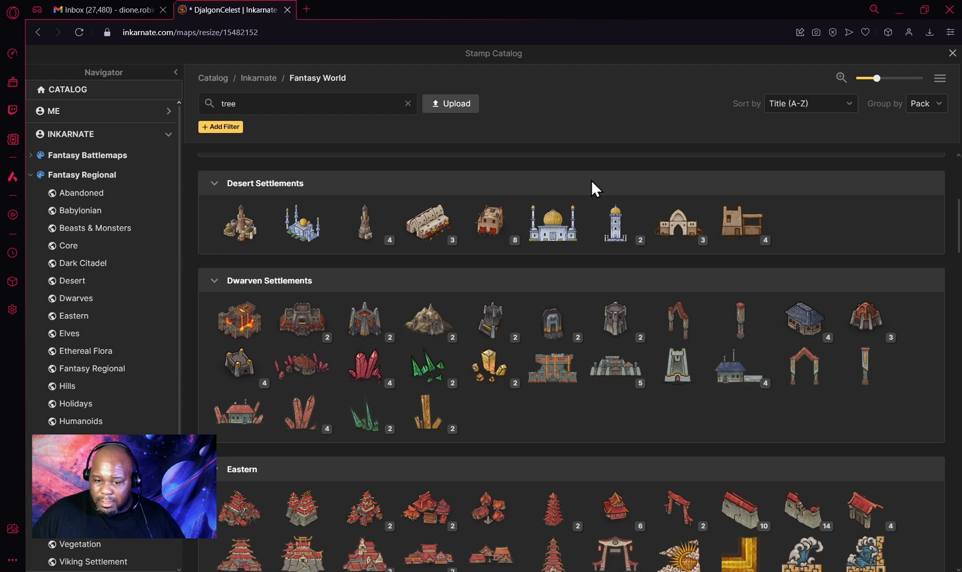
{"action": "left_click", "coordinate": [68, 351]}
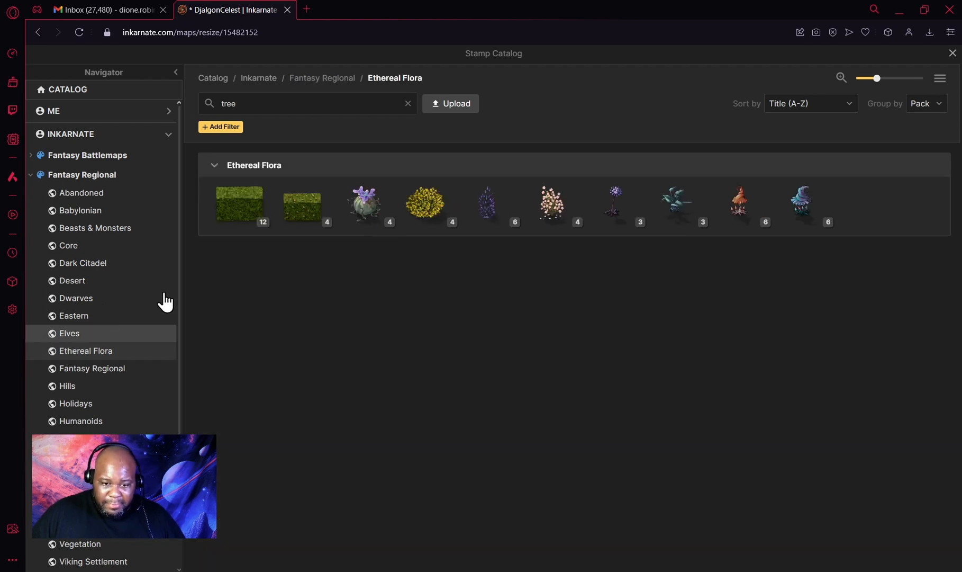
{"action": "left_click", "coordinate": [32, 175]}
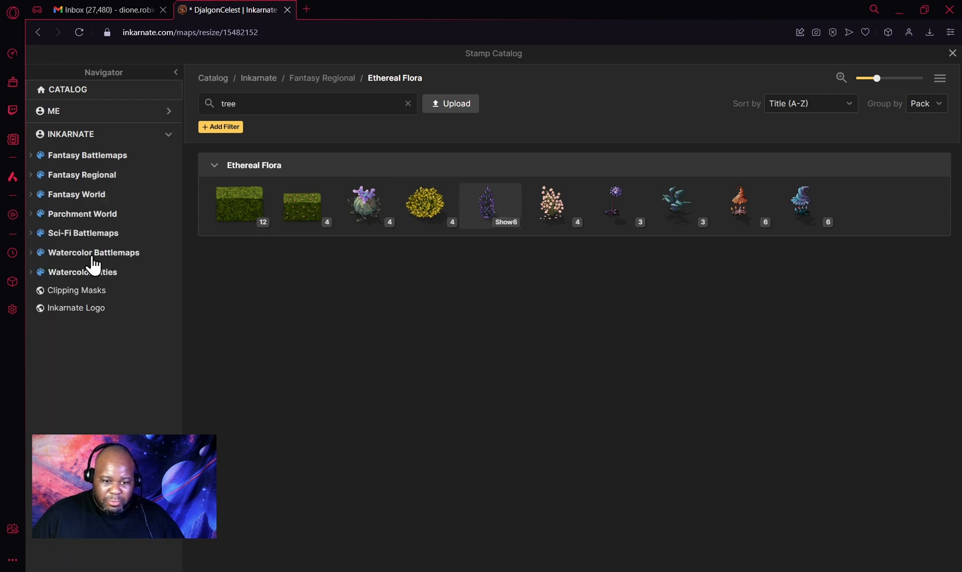
Clear the catalog search and choose the Shaded Pine Tree stamp from the Parchment World Trees set
{"action": "left_click", "coordinate": [32, 215]}
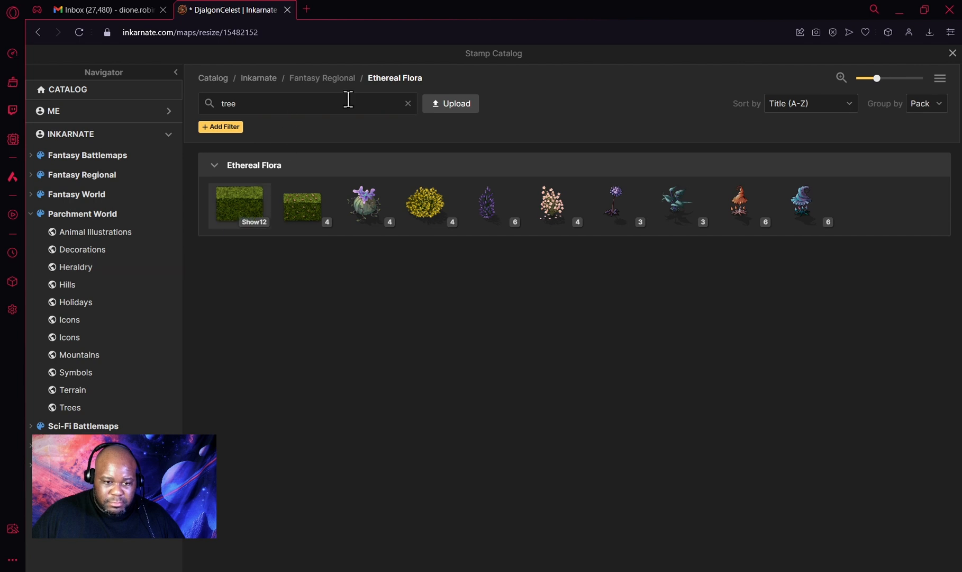
{"action": "left_click", "coordinate": [413, 108]}
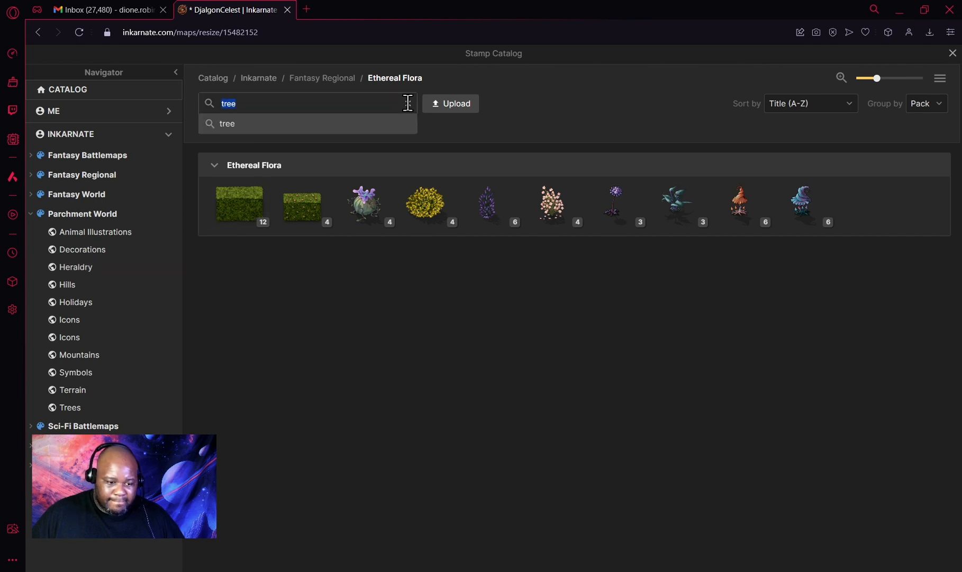
{"action": "left_click", "coordinate": [408, 103]}
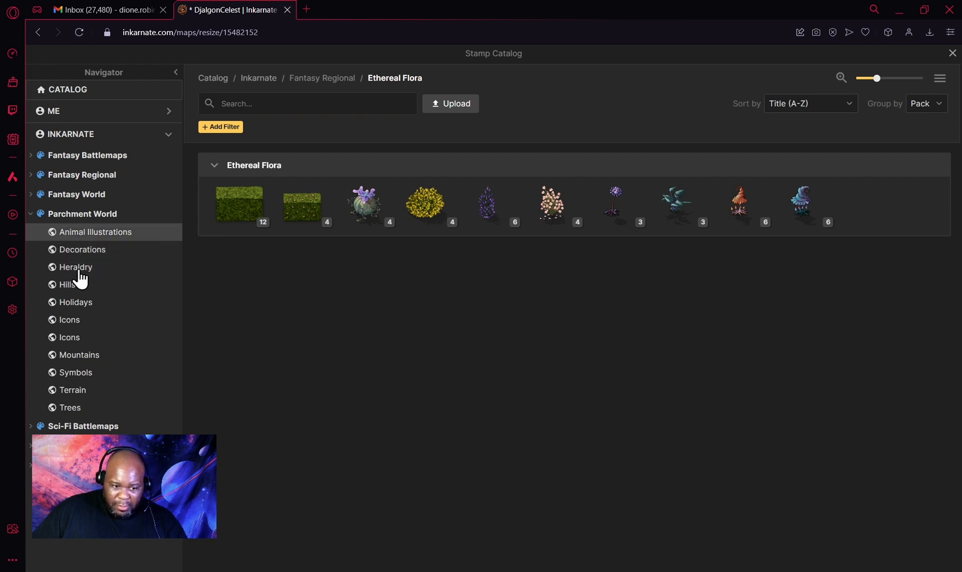
{"action": "left_click", "coordinate": [70, 411]}
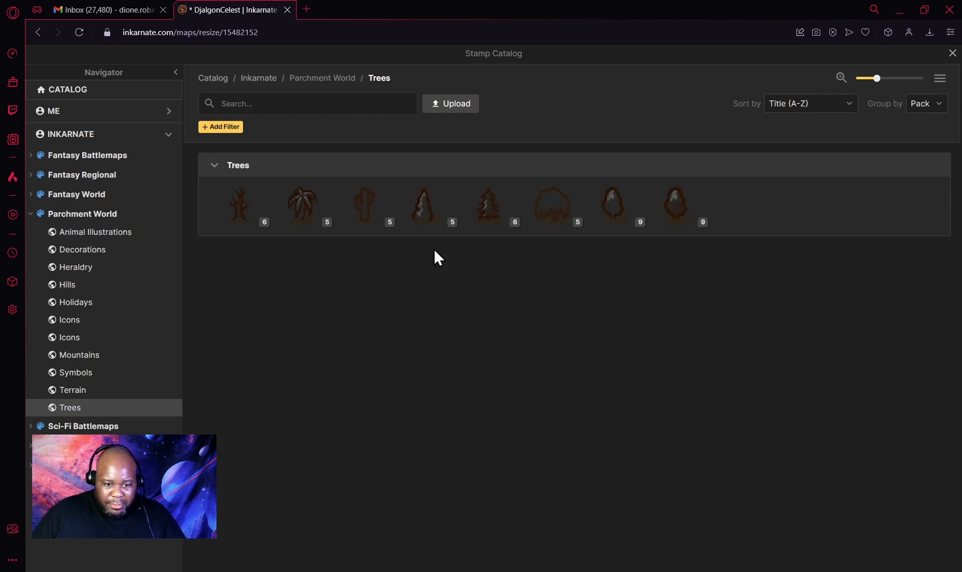
{"action": "left_click", "coordinate": [491, 211]}
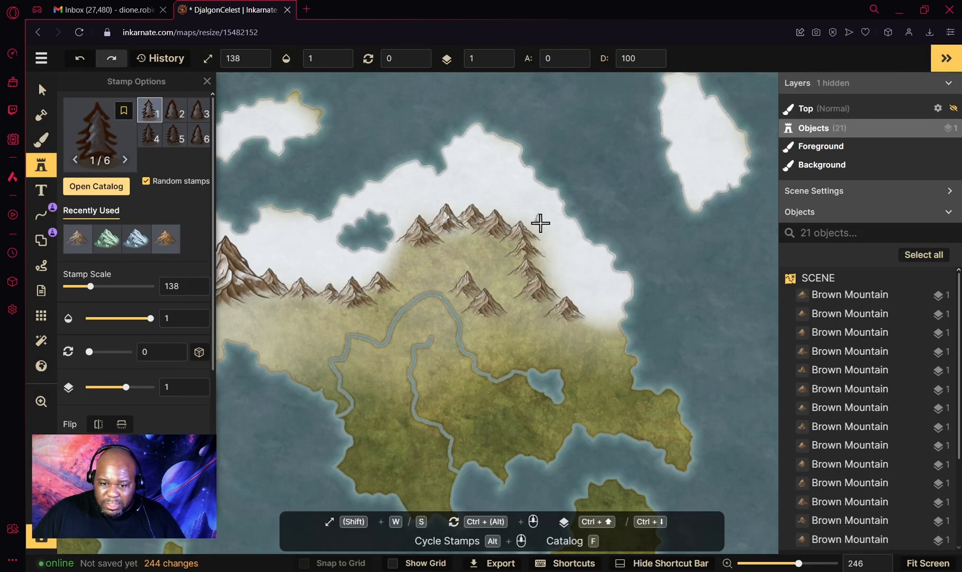
Paint pine tree clusters at scale 138 on the snow beside the eastern mountains, above the northern peaks and behind the western row
{"action": "left_click", "coordinate": [547, 238]}
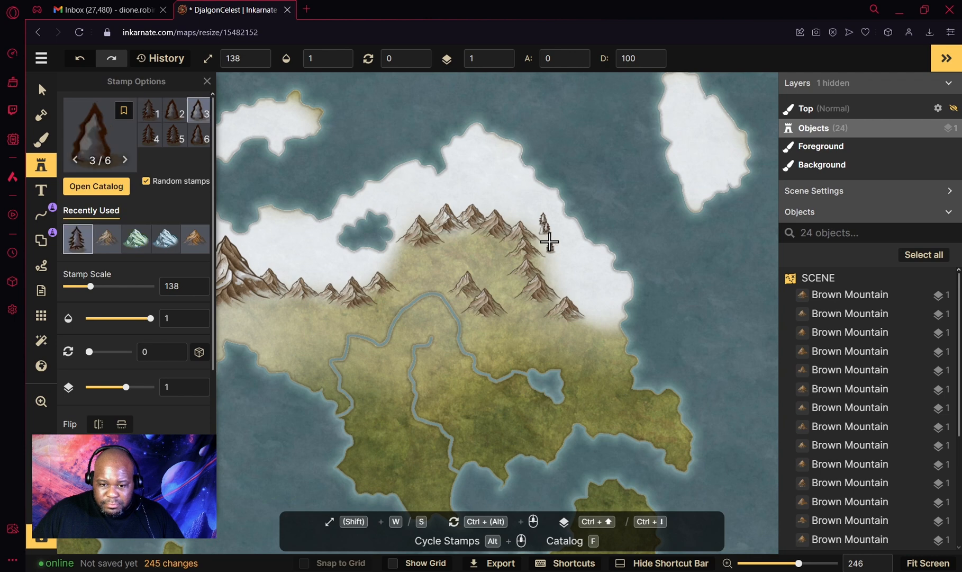
{"action": "left_click_drag", "start_coordinate": [552, 252], "coordinate": [583, 285]}
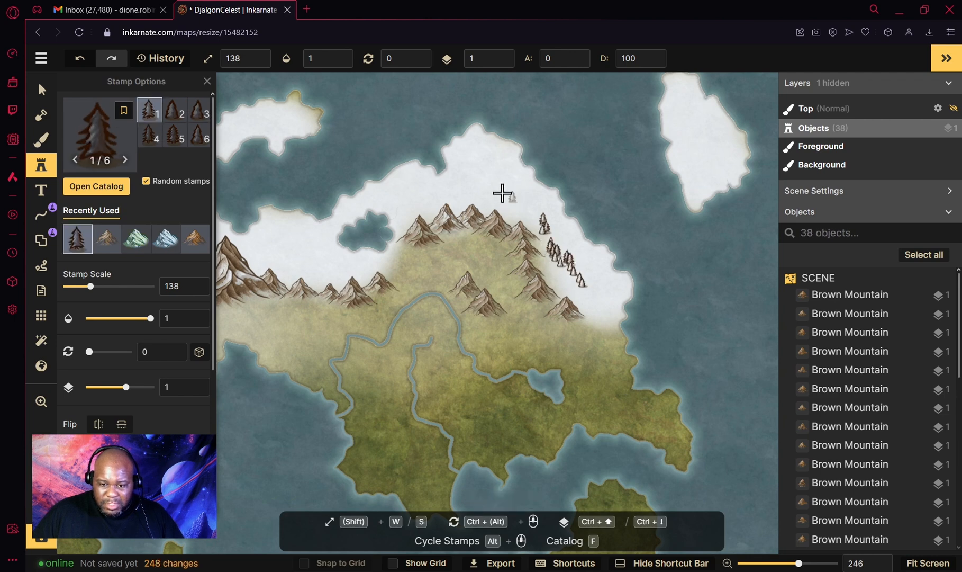
{"action": "left_click_drag", "start_coordinate": [503, 193], "coordinate": [448, 193]}
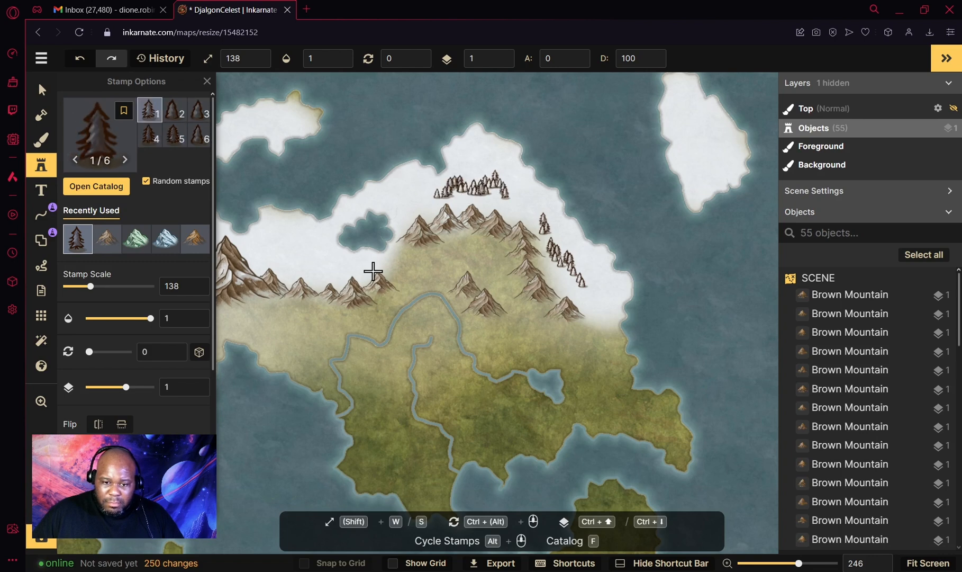
{"action": "mouse_move", "coordinate": [365, 262]}
{"action": "left_mouse_down"}
{"action": "mouse_move", "coordinate": [280, 253]}
{"action": "mouse_move", "coordinate": [316, 266]}
{"action": "left_mouse_up"}
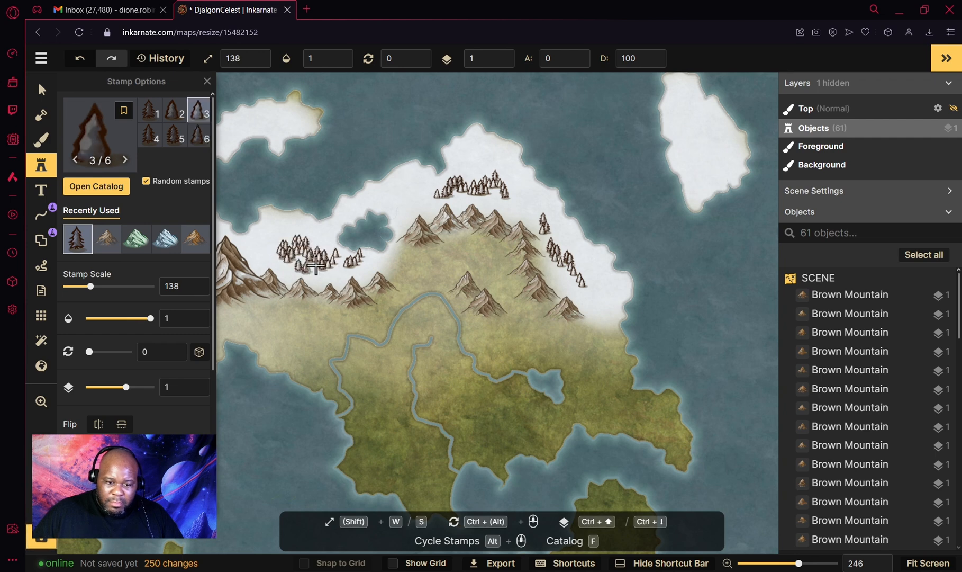
{"action": "left_click", "coordinate": [317, 266]}
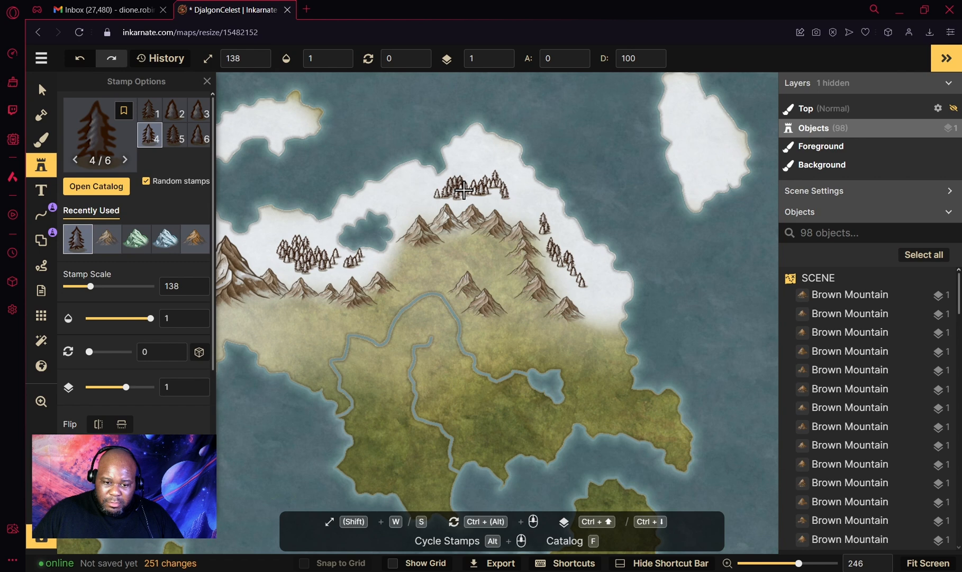
{"action": "left_click", "coordinate": [473, 181]}
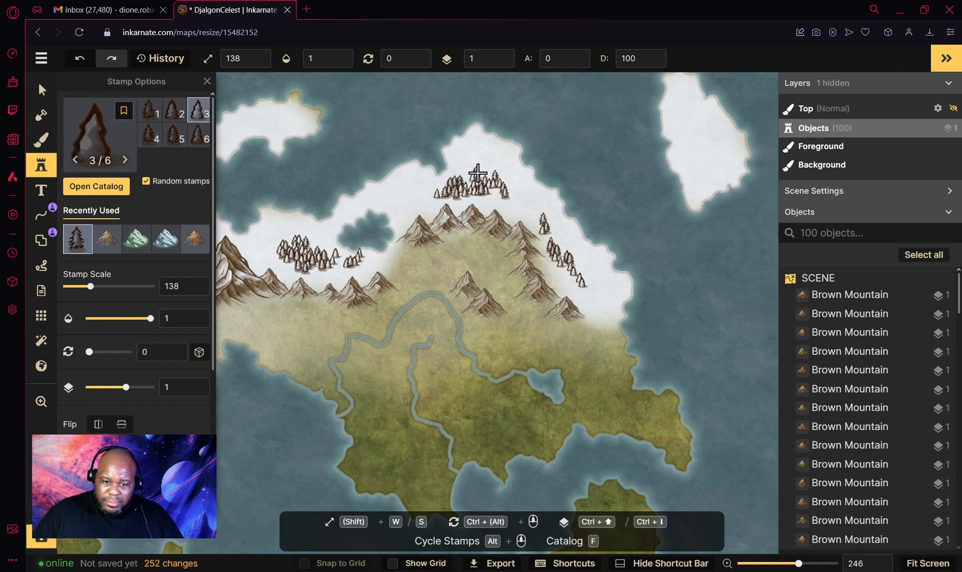
{"action": "left_click", "coordinate": [478, 173]}
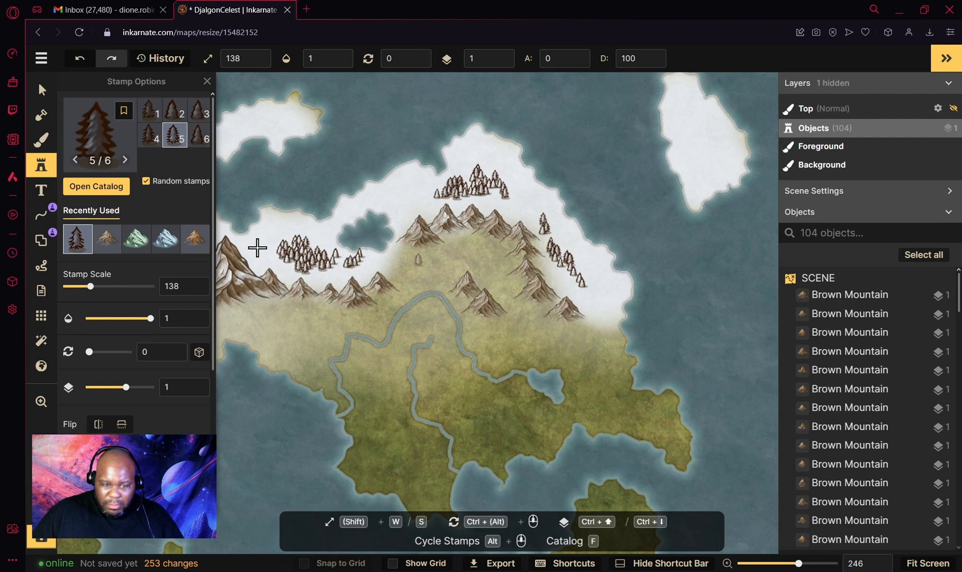
Add pine trees on the snow behind the large western mountain and a forest strip on the grassland below the western row
{"action": "left_click", "coordinate": [207, 81]}
{"action": "mouse_move", "coordinate": [198, 248]}
{"action": "left_mouse_down"}
{"action": "mouse_move", "coordinate": [188, 262]}
{"action": "mouse_move", "coordinate": [220, 237]}
{"action": "left_mouse_up"}
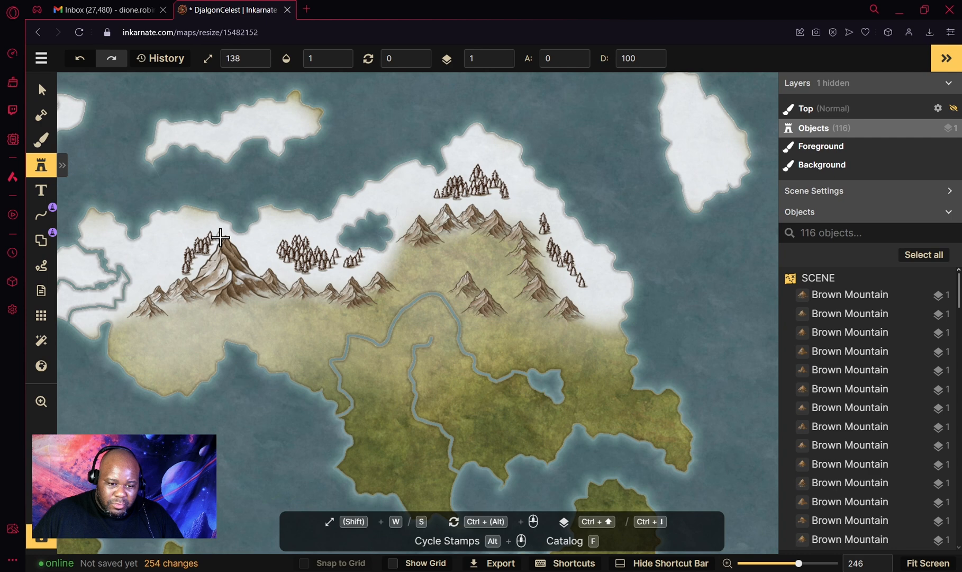
{"action": "left_click", "coordinate": [220, 238]}
{"action": "left_click", "coordinate": [178, 259]}
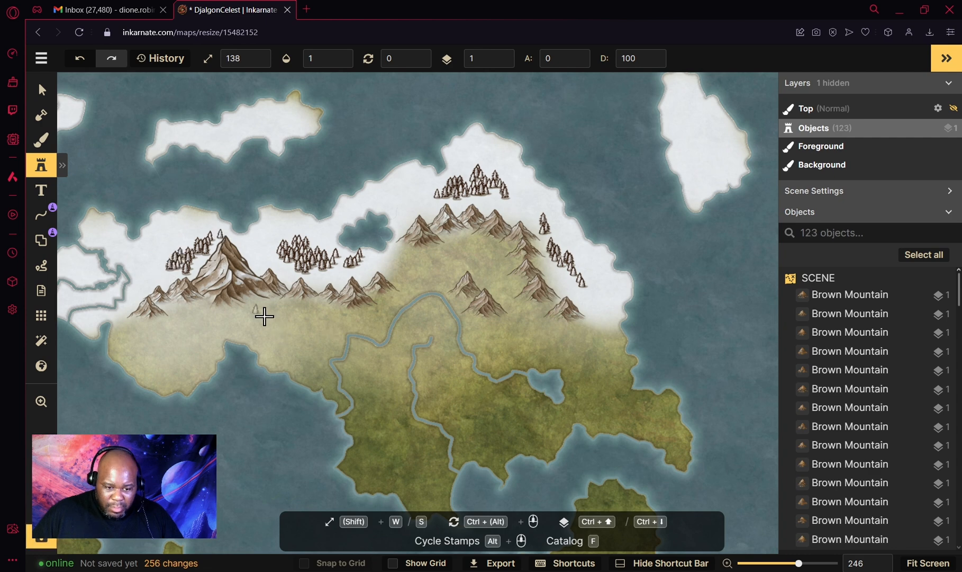
{"action": "left_click", "coordinate": [302, 318]}
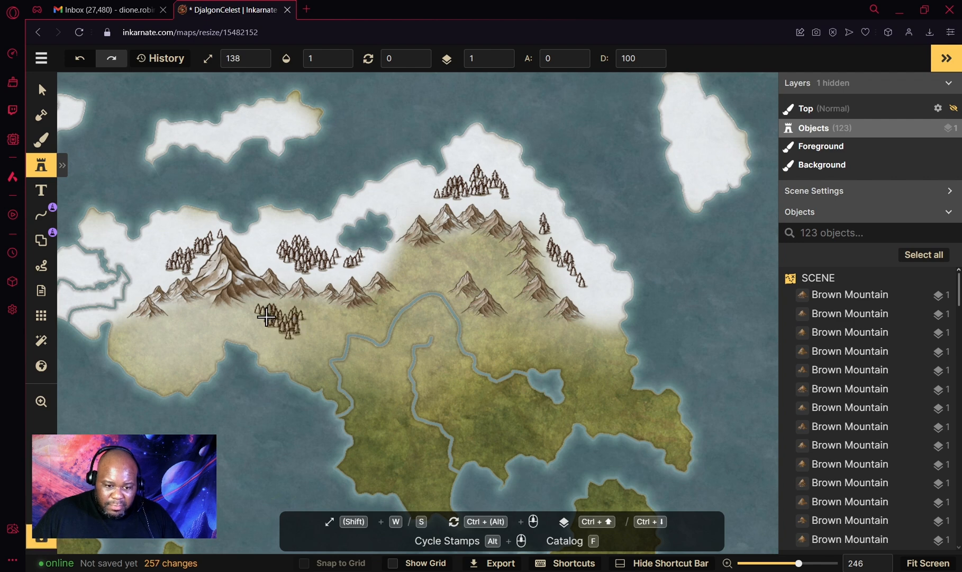
{"action": "left_click", "coordinate": [241, 320]}
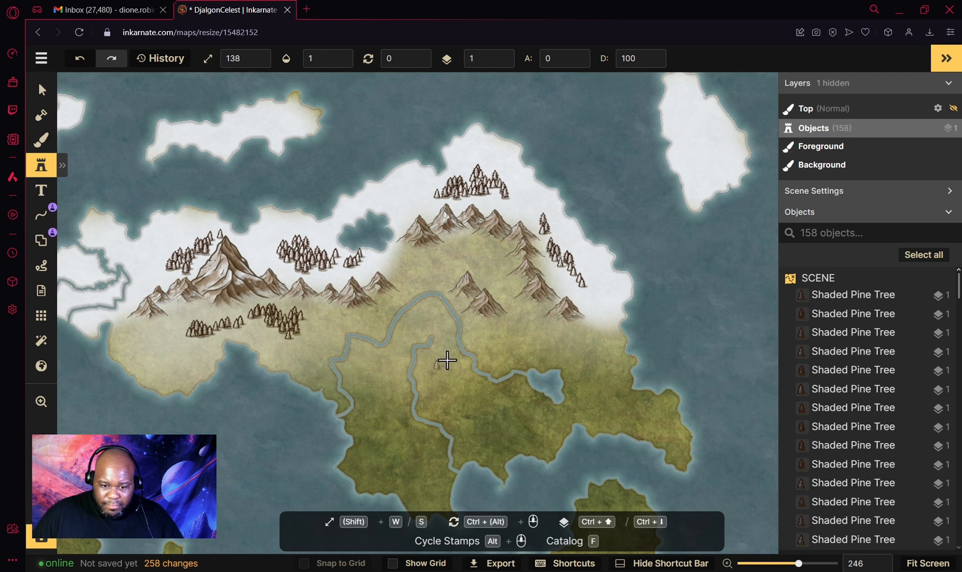
Paint pine forests on both sides of the southern river and a dense band below the eastern mountains
{"action": "mouse_move", "coordinate": [450, 377]}
{"action": "left_mouse_down"}
{"action": "mouse_move", "coordinate": [468, 404]}
{"action": "mouse_move", "coordinate": [479, 394]}
{"action": "mouse_move", "coordinate": [504, 406]}
{"action": "left_mouse_up"}
{"action": "mouse_move", "coordinate": [373, 374]}
{"action": "left_mouse_down"}
{"action": "mouse_move", "coordinate": [379, 415]}
{"action": "mouse_move", "coordinate": [407, 448]}
{"action": "left_mouse_up"}
{"action": "scroll", "coordinate": [424, 403], "scroll_direction": "down", "scroll_amount": 2}
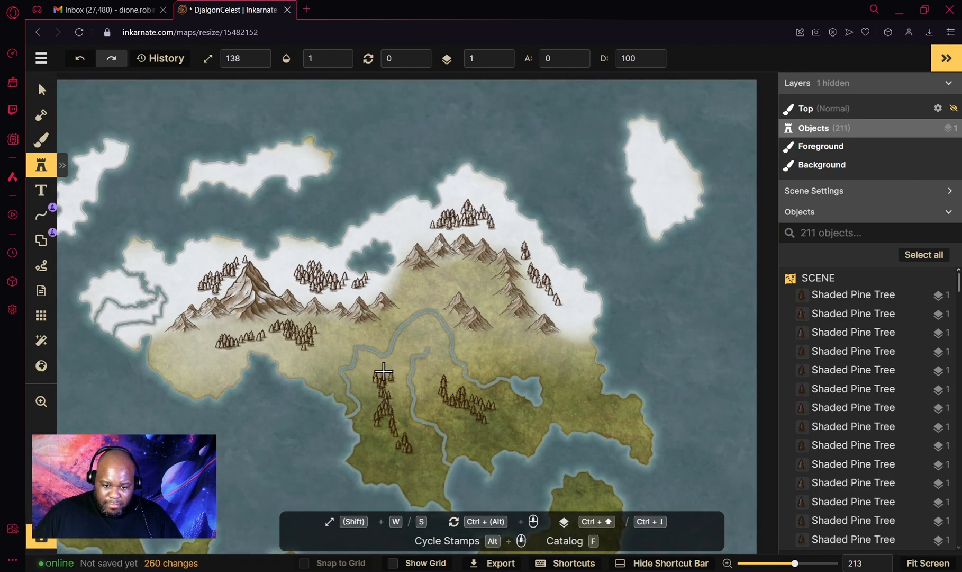
{"action": "mouse_move", "coordinate": [384, 372]}
{"action": "left_mouse_down"}
{"action": "mouse_move", "coordinate": [398, 438]}
{"action": "mouse_move", "coordinate": [388, 420]}
{"action": "left_mouse_up"}
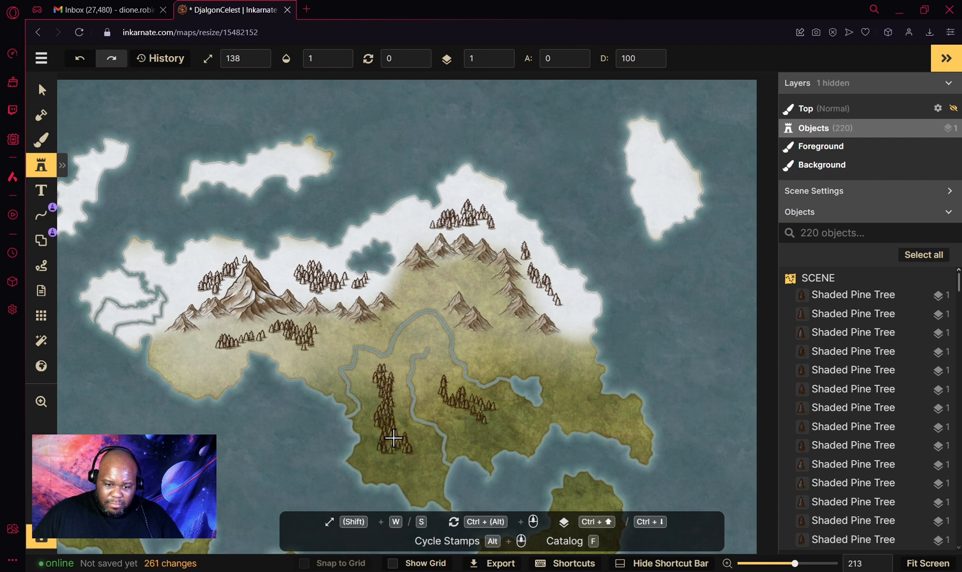
{"action": "mouse_move", "coordinate": [568, 359]}
{"action": "left_mouse_down"}
{"action": "mouse_move", "coordinate": [571, 394]}
{"action": "mouse_move", "coordinate": [549, 363]}
{"action": "mouse_move", "coordinate": [558, 360]}
{"action": "mouse_move", "coordinate": [506, 350]}
{"action": "left_mouse_up"}
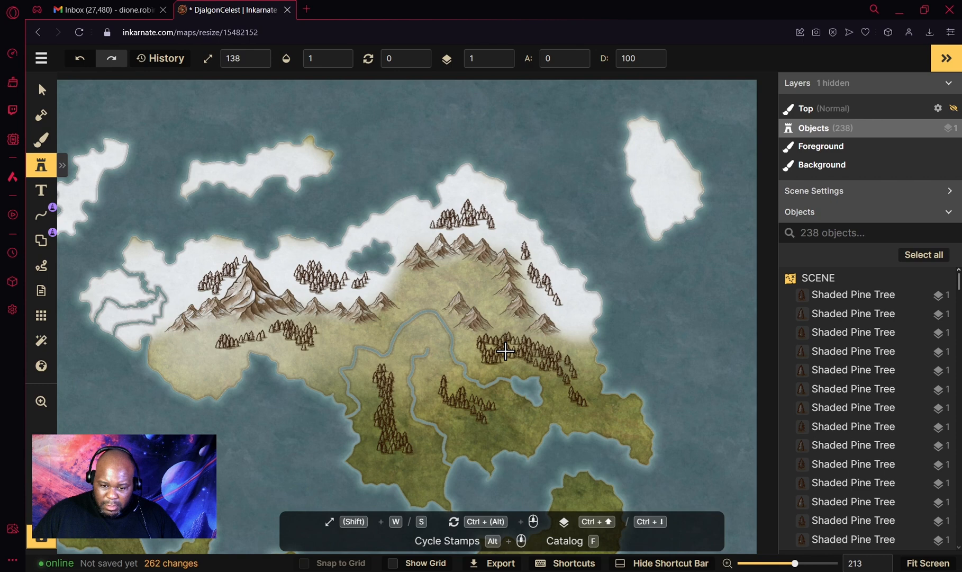
Extend the snowy western forest eastward to below the northern peaks, and thicken the western end of the grassland forest
{"action": "left_click_drag", "start_coordinate": [505, 351], "coordinate": [378, 289]}
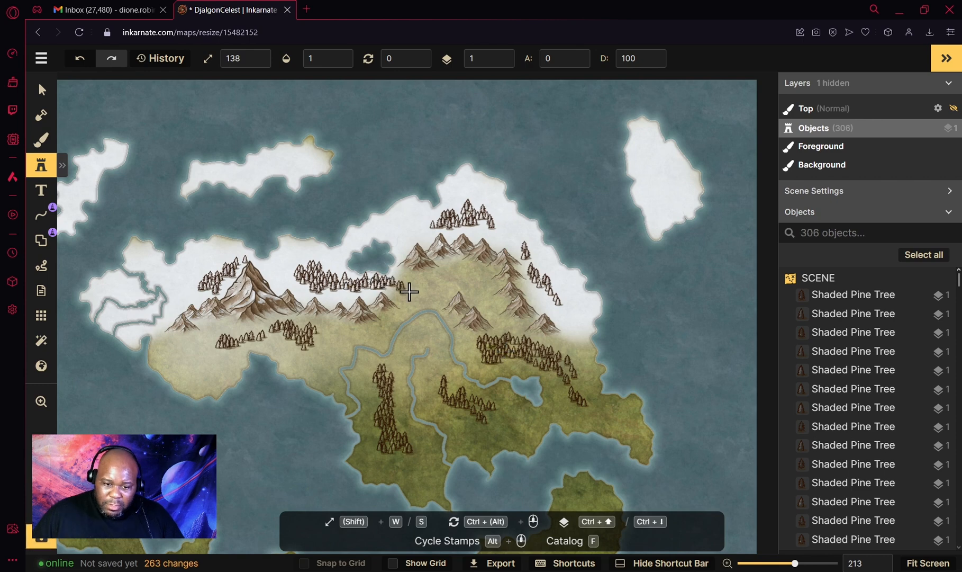
{"action": "left_click_drag", "start_coordinate": [408, 290], "coordinate": [446, 281]}
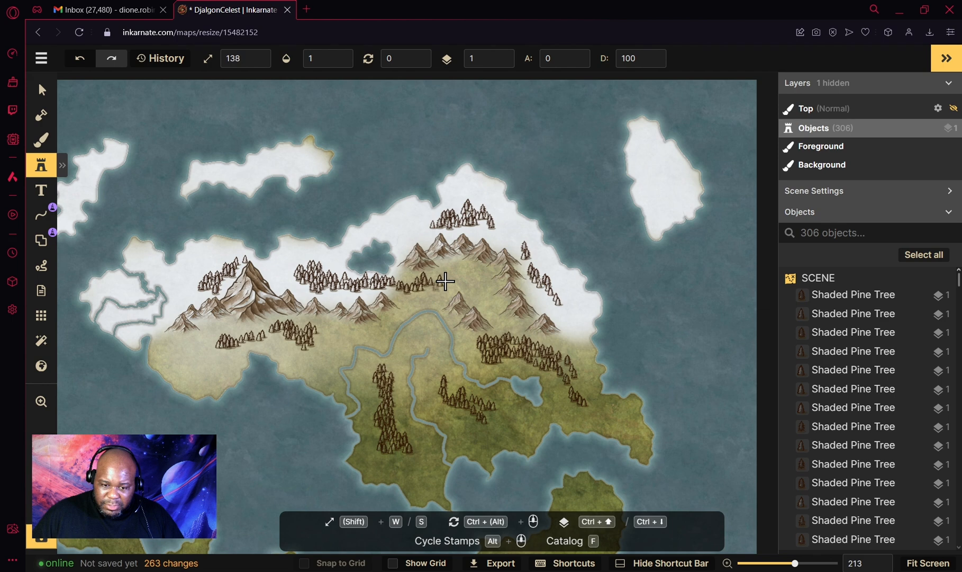
{"action": "left_click_drag", "start_coordinate": [446, 281], "coordinate": [473, 280]}
{"action": "left_click_drag", "start_coordinate": [208, 347], "coordinate": [207, 344]}
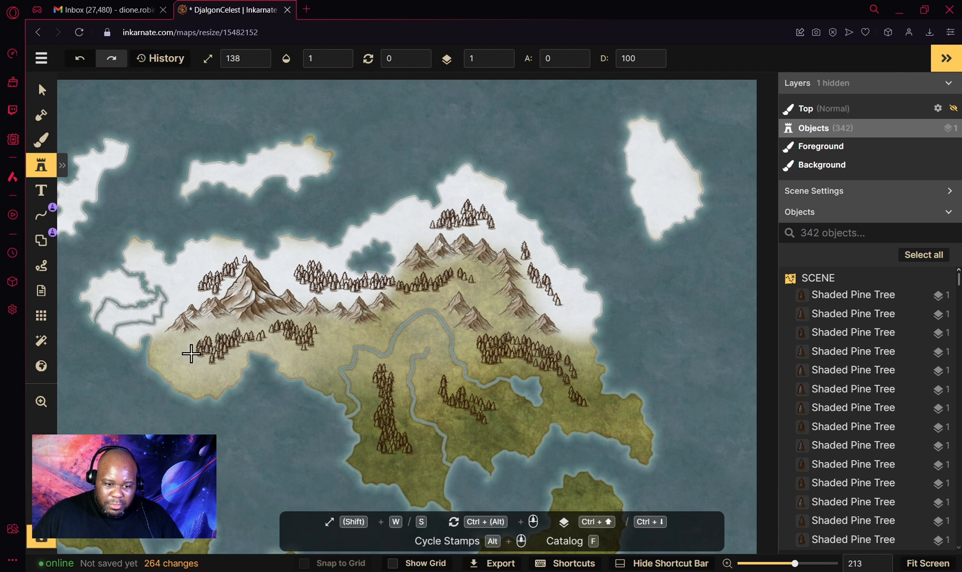
Thicken the grassland pine forest below the western mountains and extend it eastward to join the trees below the northern peaks
{"action": "mouse_move", "coordinate": [191, 353]}
{"action": "left_mouse_down"}
{"action": "mouse_move", "coordinate": [327, 343]}
{"action": "mouse_move", "coordinate": [306, 350]}
{"action": "left_mouse_up"}
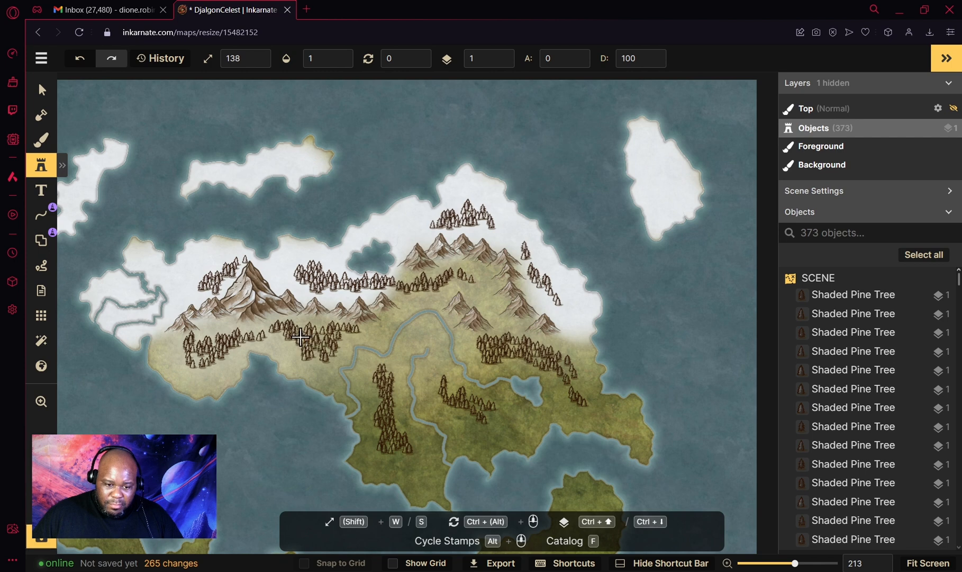
{"action": "left_click_drag", "start_coordinate": [300, 337], "coordinate": [294, 348]}
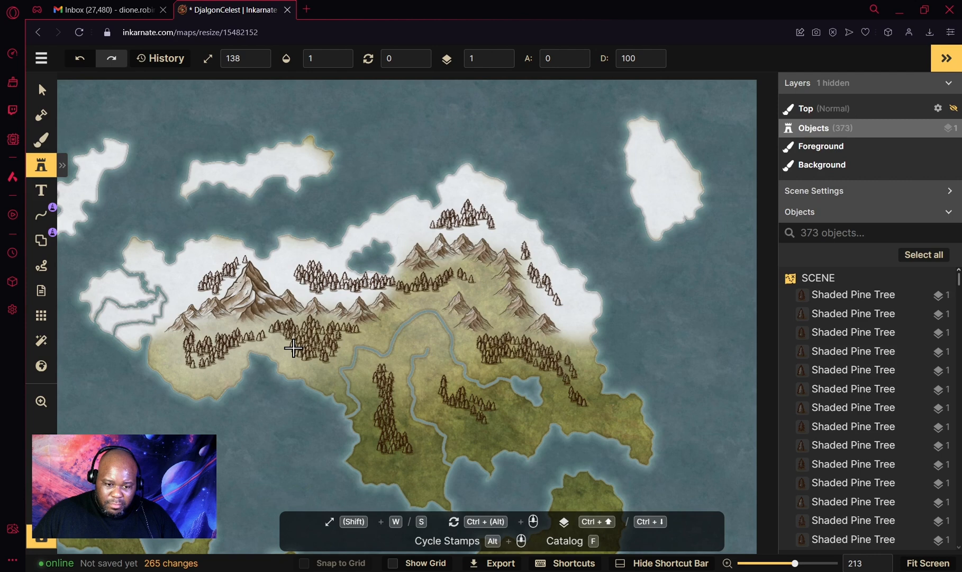
{"action": "mouse_move", "coordinate": [293, 348]}
{"action": "left_mouse_down"}
{"action": "mouse_move", "coordinate": [402, 315]}
{"action": "mouse_move", "coordinate": [378, 328]}
{"action": "left_mouse_up"}
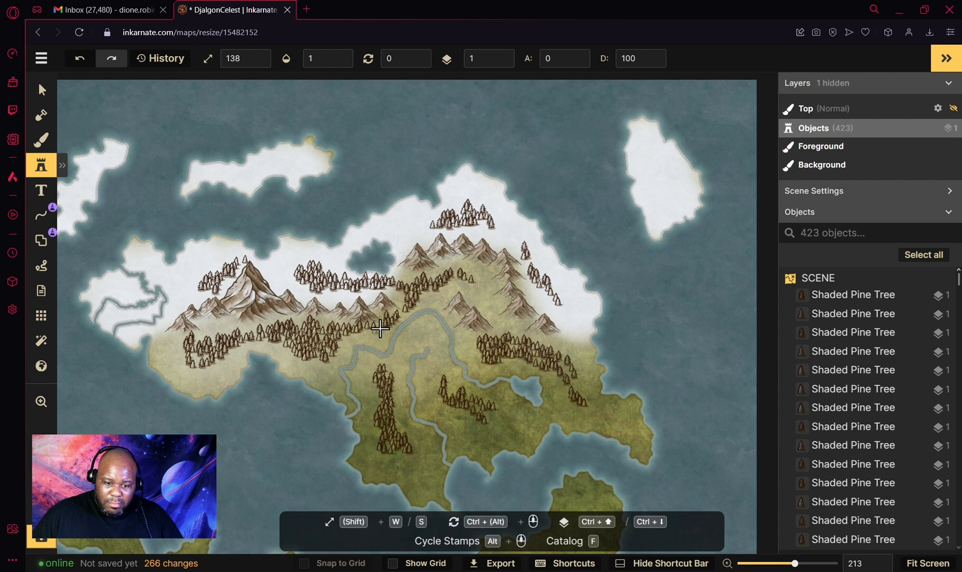
Enlarge the central northern peak to scale 118 and two mountains in the western row, the more westerly one to scale 82
{"action": "scroll", "coordinate": [380, 328], "scroll_direction": "down", "scroll_amount": 1}
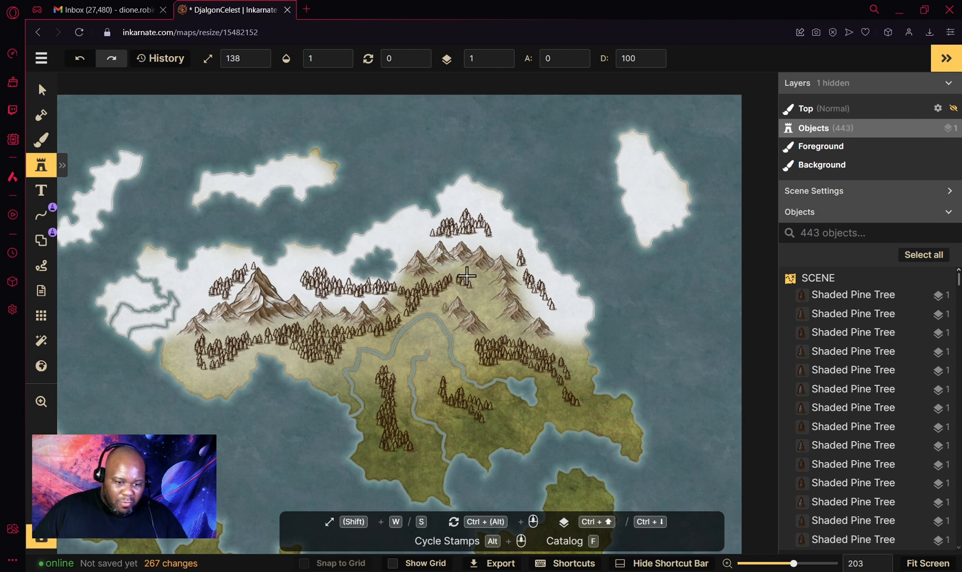
{"action": "key", "text": "v"}
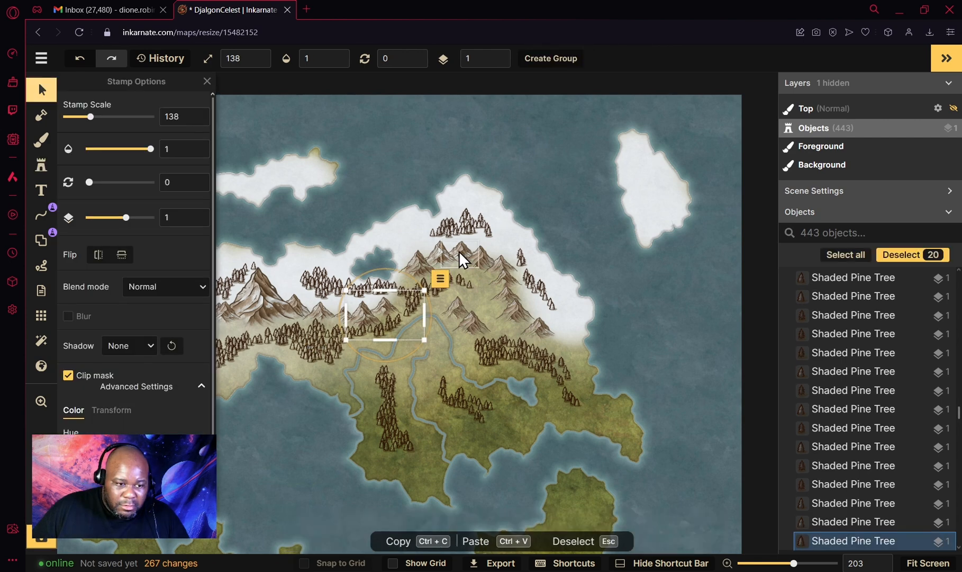
{"action": "left_click", "coordinate": [479, 267]}
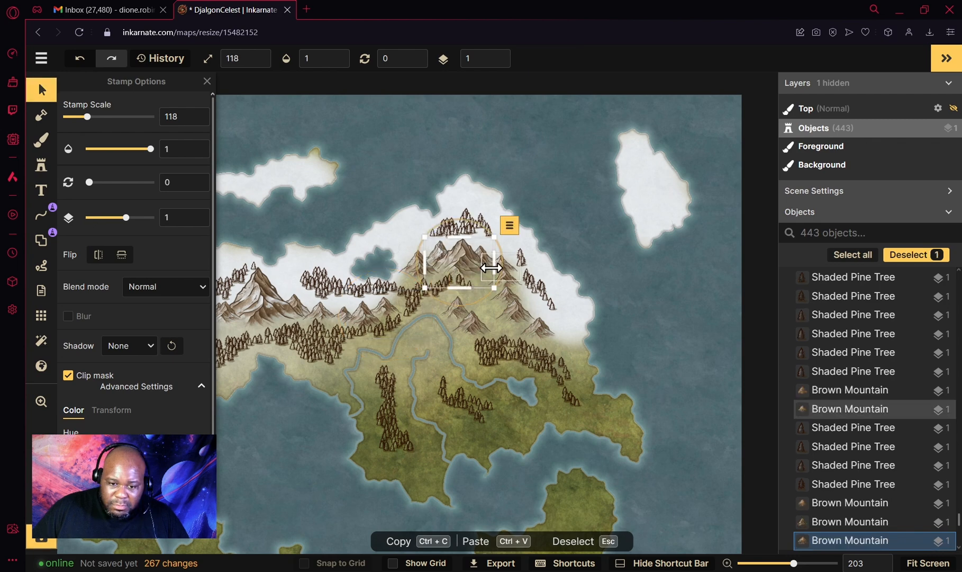
{"action": "left_click_drag", "start_coordinate": [491, 268], "coordinate": [410, 312]}
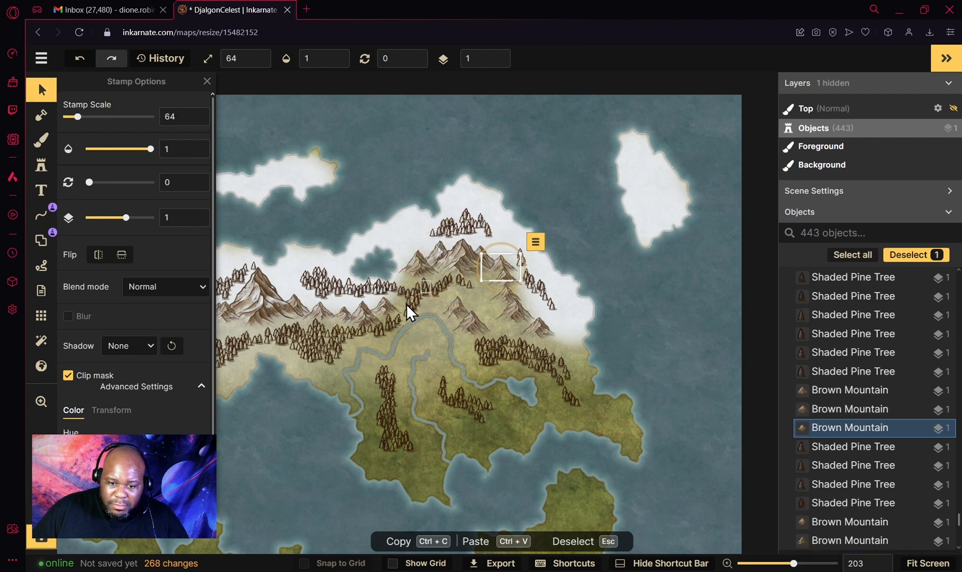
{"action": "left_click", "coordinate": [363, 315]}
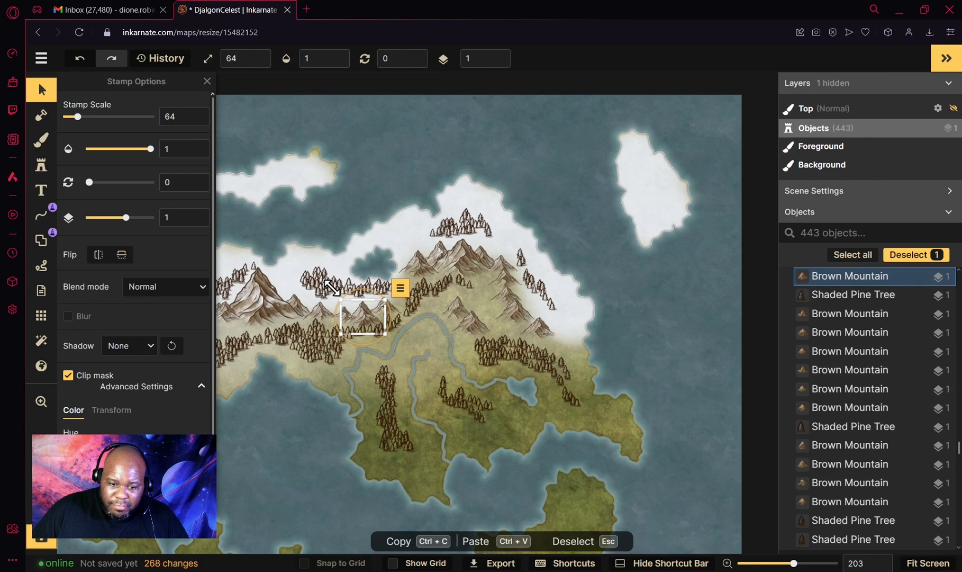
{"action": "left_click_drag", "start_coordinate": [341, 300], "coordinate": [292, 284]}
{"action": "left_click", "coordinate": [313, 314]}
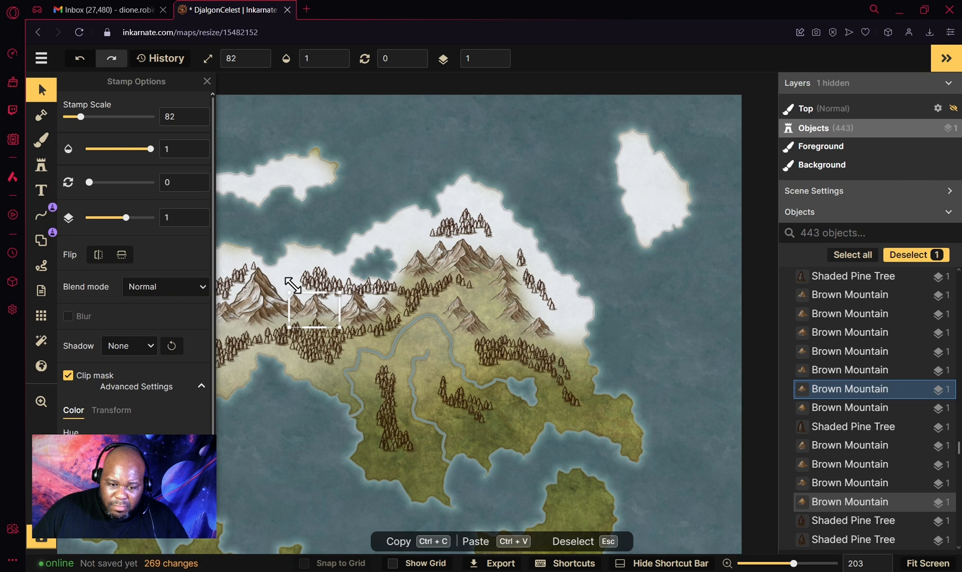
Enlarge two mountains of the eastern range, the middle one to scale 85 and the upper one to scale 88
{"action": "left_click", "coordinate": [538, 330]}
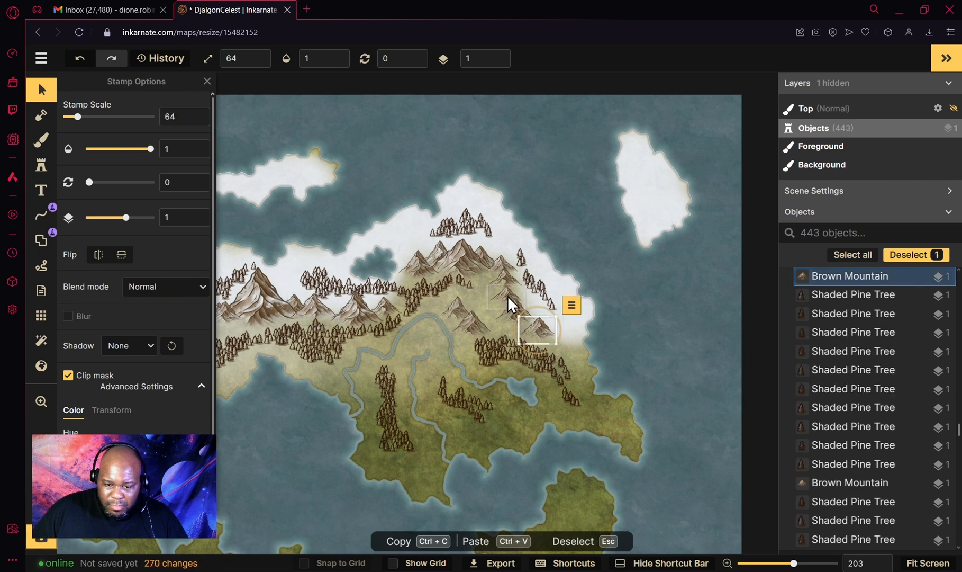
{"action": "left_click", "coordinate": [508, 296]}
{"action": "mouse_move", "coordinate": [487, 285]}
{"action": "left_mouse_down"}
{"action": "mouse_move", "coordinate": [475, 277]}
{"action": "mouse_move", "coordinate": [503, 275]}
{"action": "left_mouse_up"}
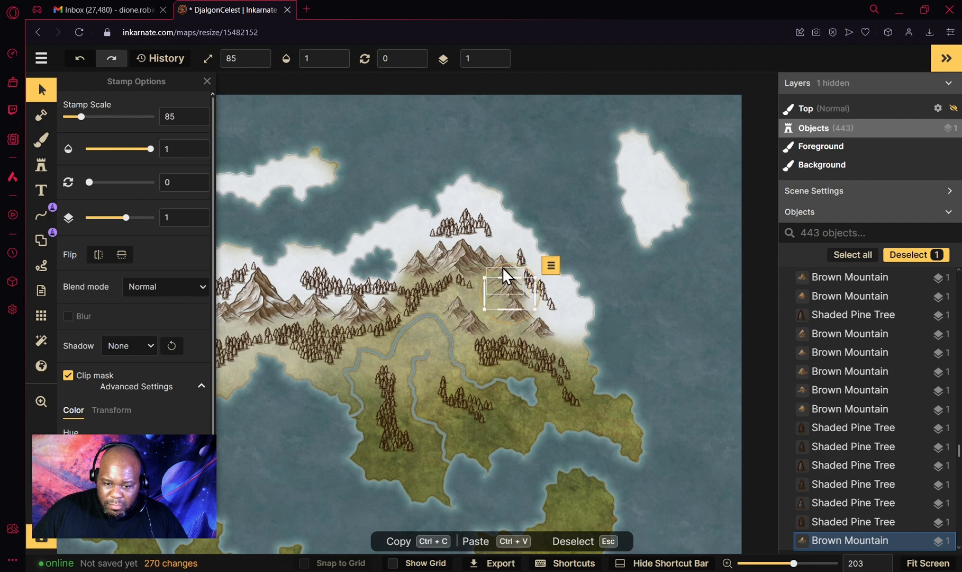
{"action": "key", "text": "Escape"}
{"action": "left_click", "coordinate": [507, 268]}
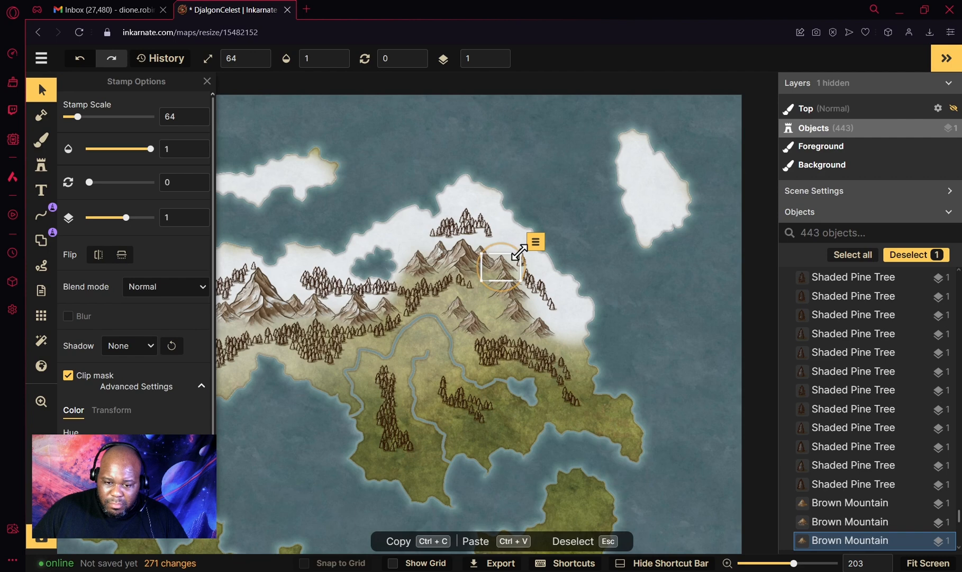
{"action": "left_click_drag", "start_coordinate": [518, 251], "coordinate": [510, 268]}
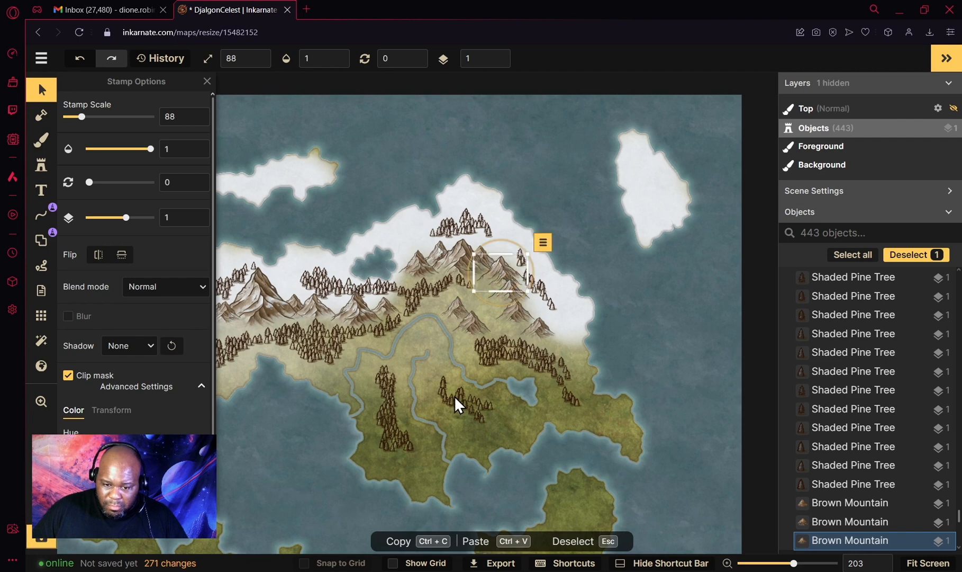
Choose the 13-variant hill stamp from the Parchment World Hills catalog and set its stamp scale to 42
{"action": "scroll", "coordinate": [454, 396], "scroll_direction": "down", "scroll_amount": 2}
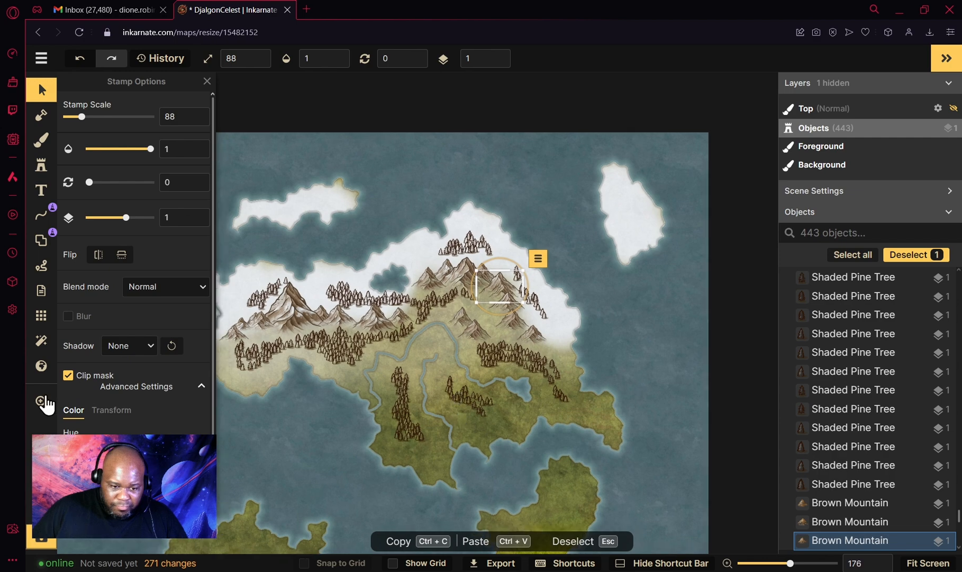
{"action": "left_click", "coordinate": [42, 401]}
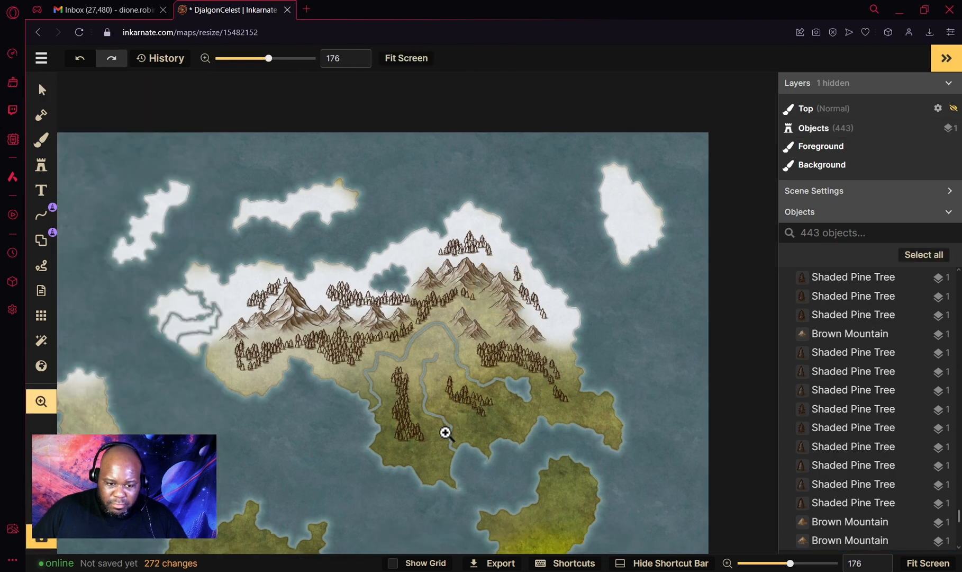
{"action": "left_click", "coordinate": [446, 434]}
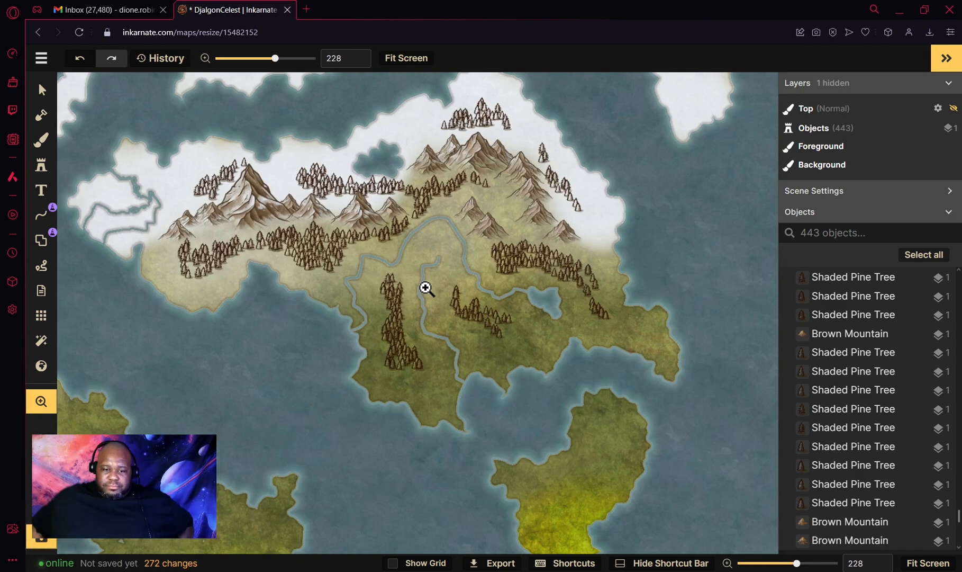
{"action": "left_click_drag", "start_coordinate": [401, 190], "coordinate": [487, 254]}
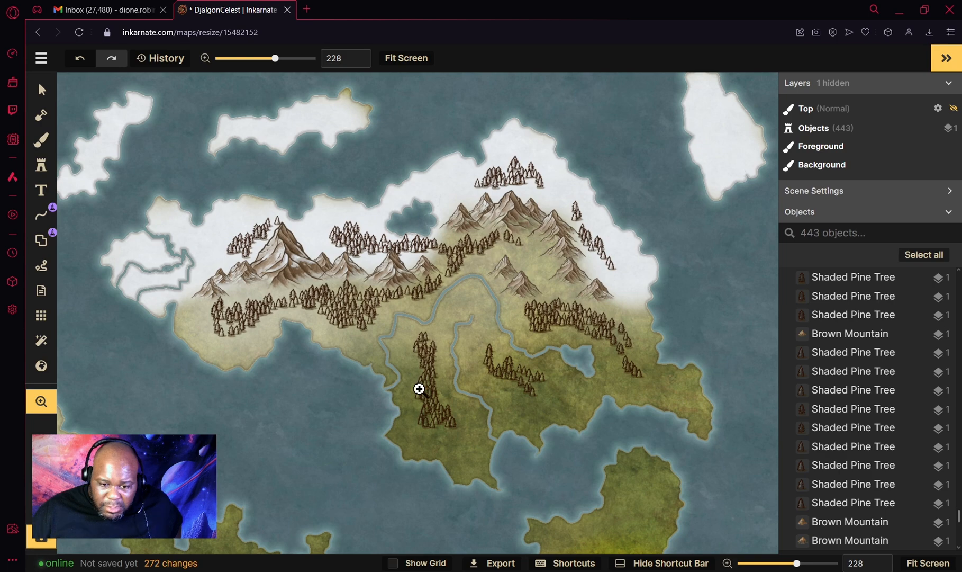
{"action": "left_click", "coordinate": [41, 164]}
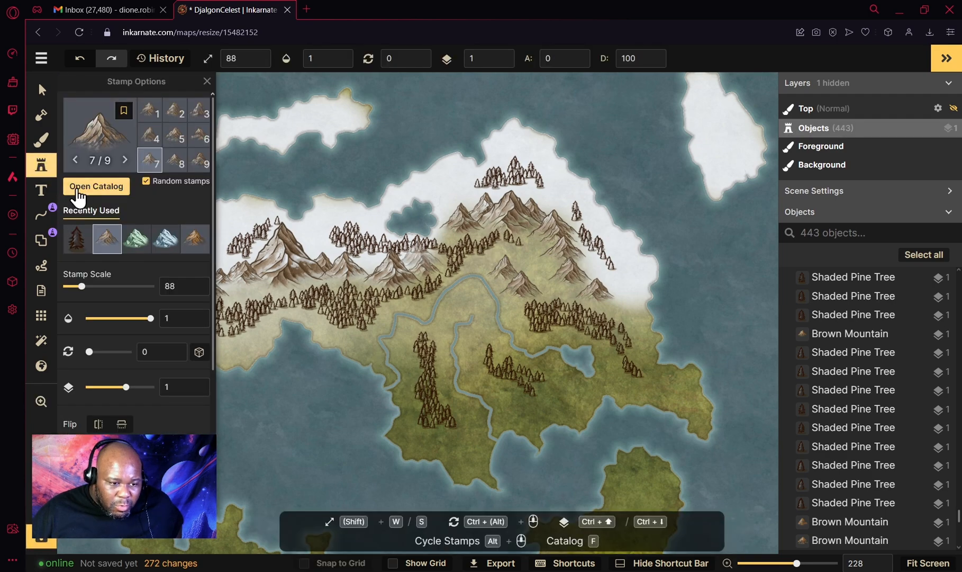
{"action": "left_click", "coordinate": [75, 191]}
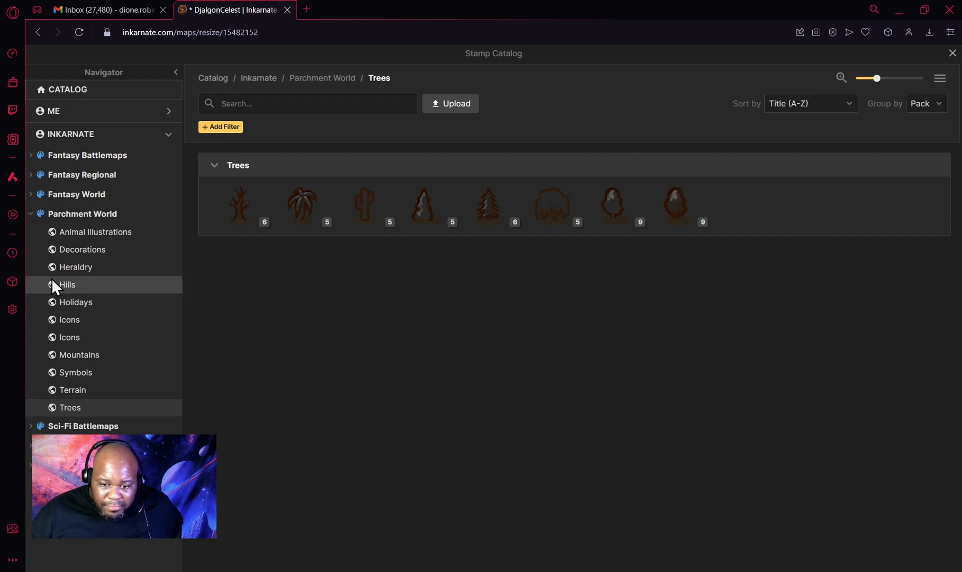
{"action": "left_click", "coordinate": [72, 290]}
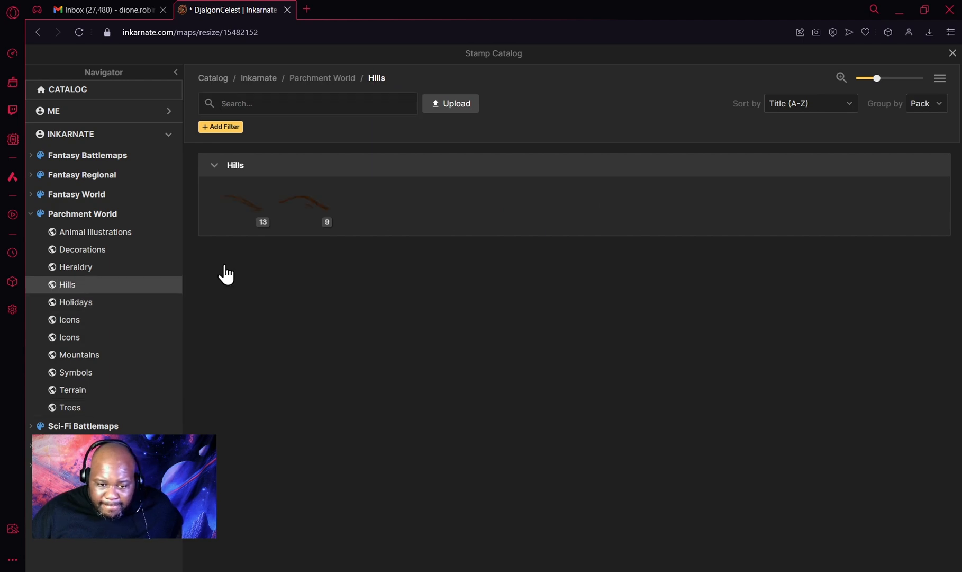
{"action": "left_click", "coordinate": [241, 215]}
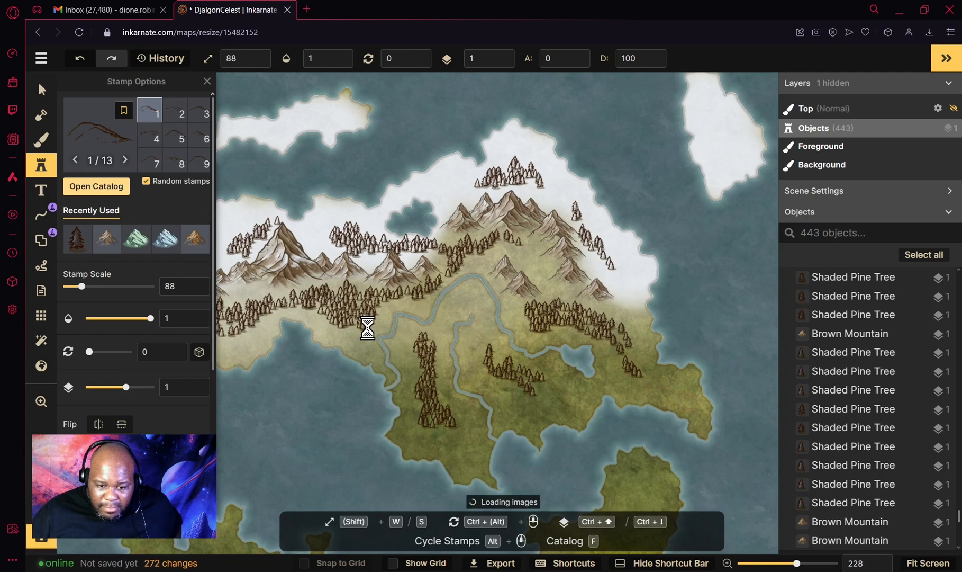
{"action": "left_click", "coordinate": [69, 287]}
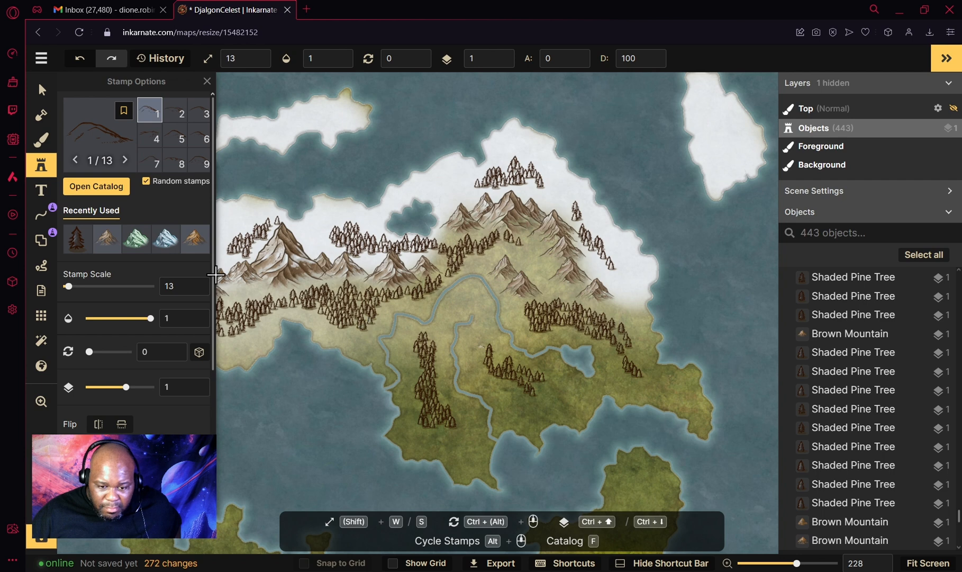
{"action": "left_click", "coordinate": [81, 286]}
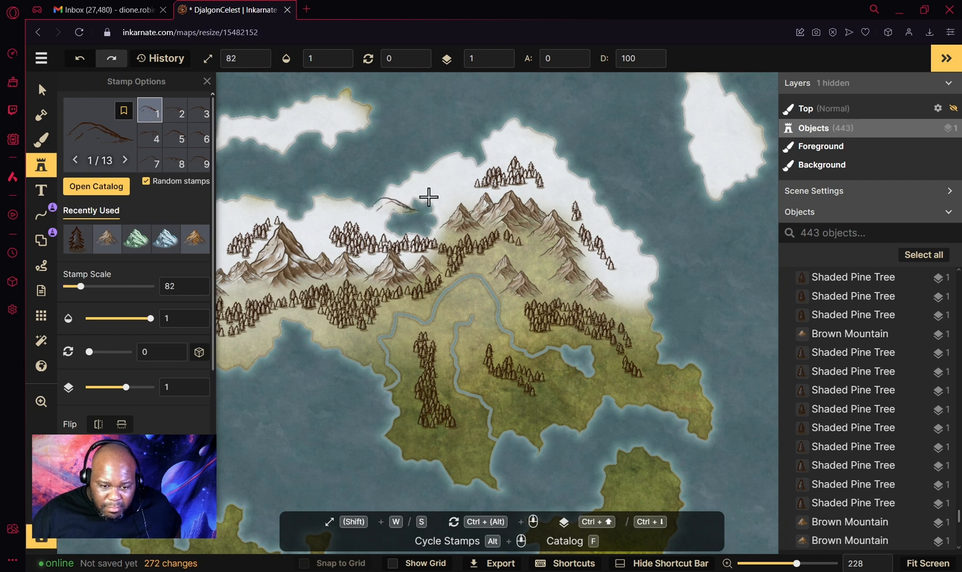
{"action": "left_click", "coordinate": [74, 287]}
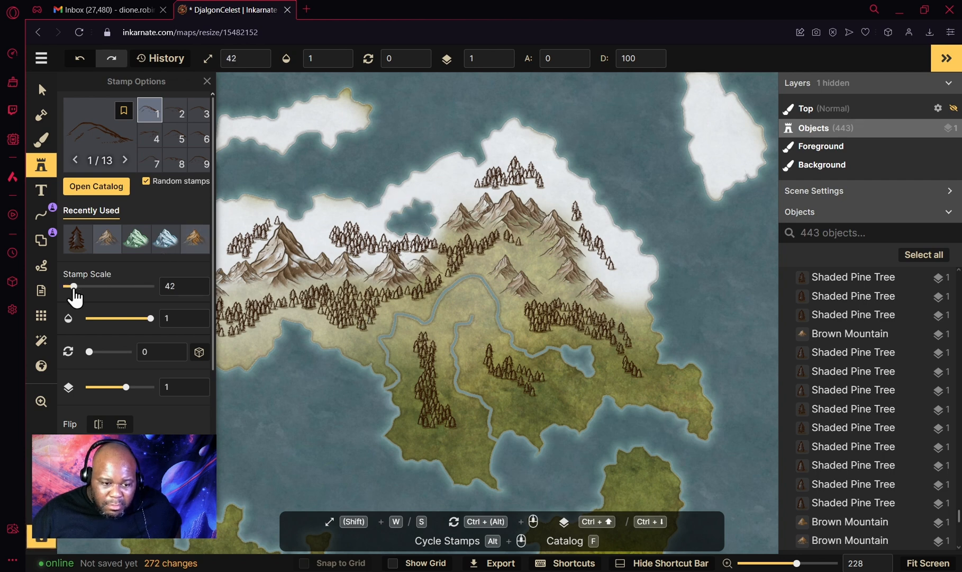
Stamp hills on the snow west of the northern peaks and behind the western row, and around the two southern river forests
{"action": "left_click", "coordinate": [437, 188]}
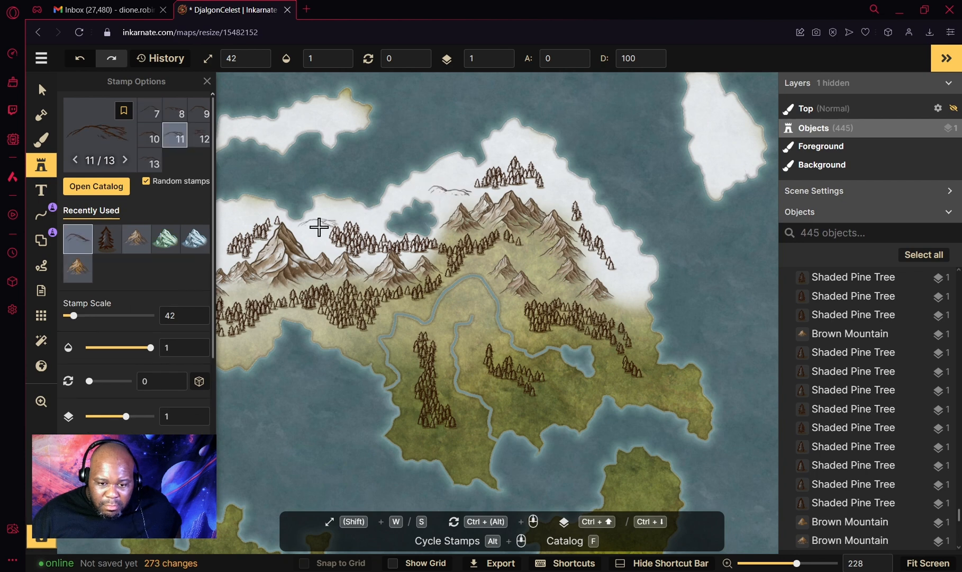
{"action": "left_click_drag", "start_coordinate": [320, 226], "coordinate": [322, 238]}
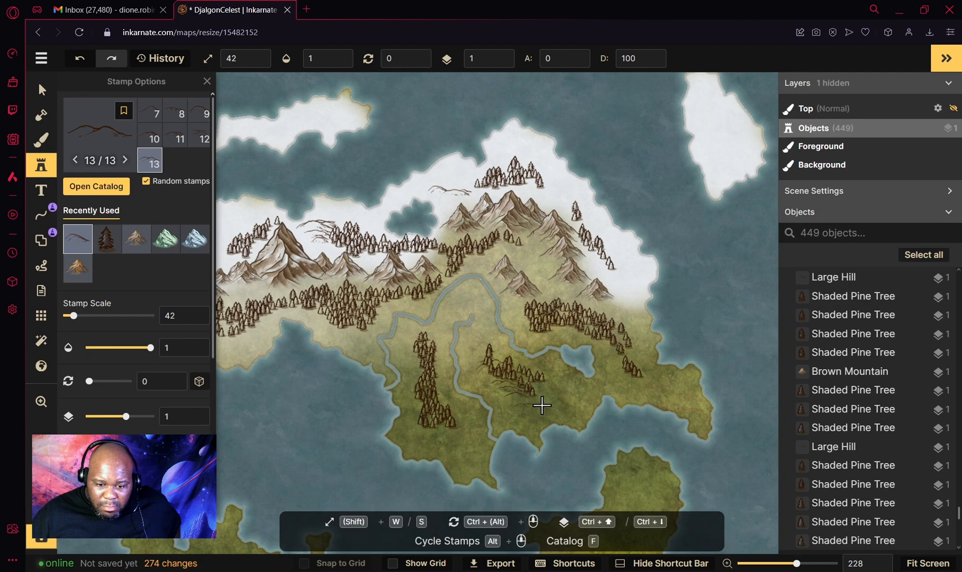
{"action": "left_click_drag", "start_coordinate": [542, 405], "coordinate": [564, 396]}
{"action": "mouse_move", "coordinate": [423, 334]}
{"action": "left_mouse_down"}
{"action": "mouse_move", "coordinate": [423, 378]}
{"action": "mouse_move", "coordinate": [465, 448]}
{"action": "left_mouse_up"}
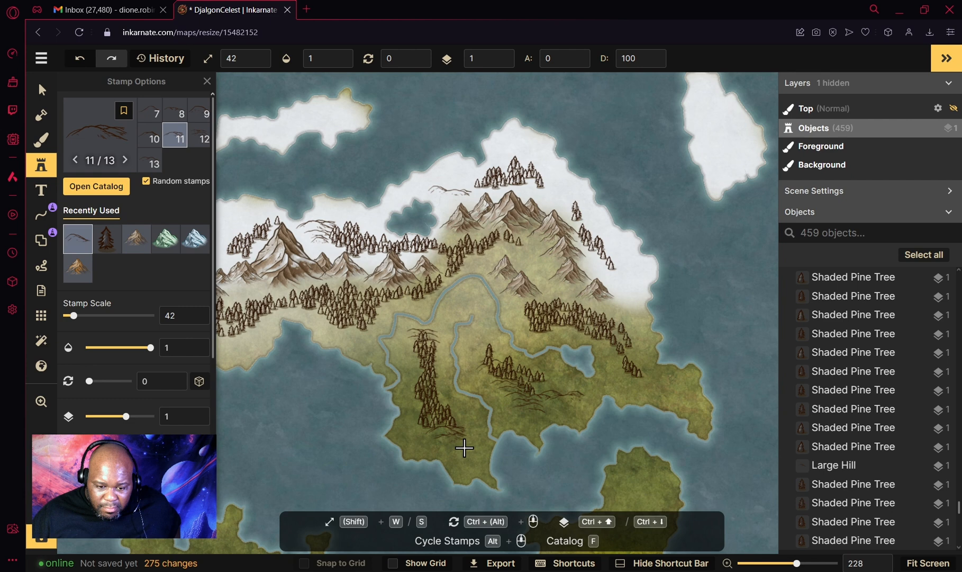
{"action": "left_click_drag", "start_coordinate": [464, 447], "coordinate": [464, 447]}
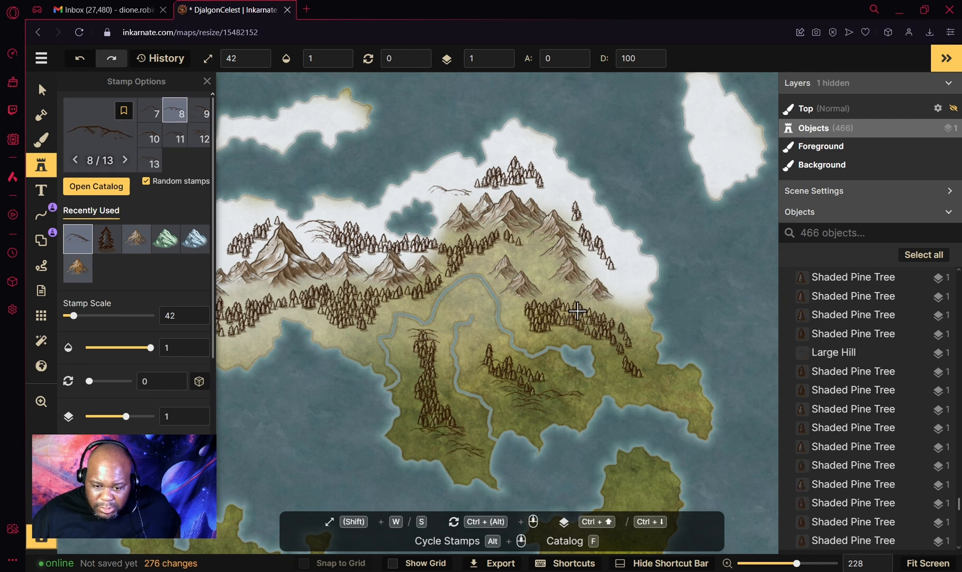
Add hills beside the inner eastern mountains and the eastern forest's tip, and on the snow around the large western mountain
{"action": "left_click", "coordinate": [635, 365]}
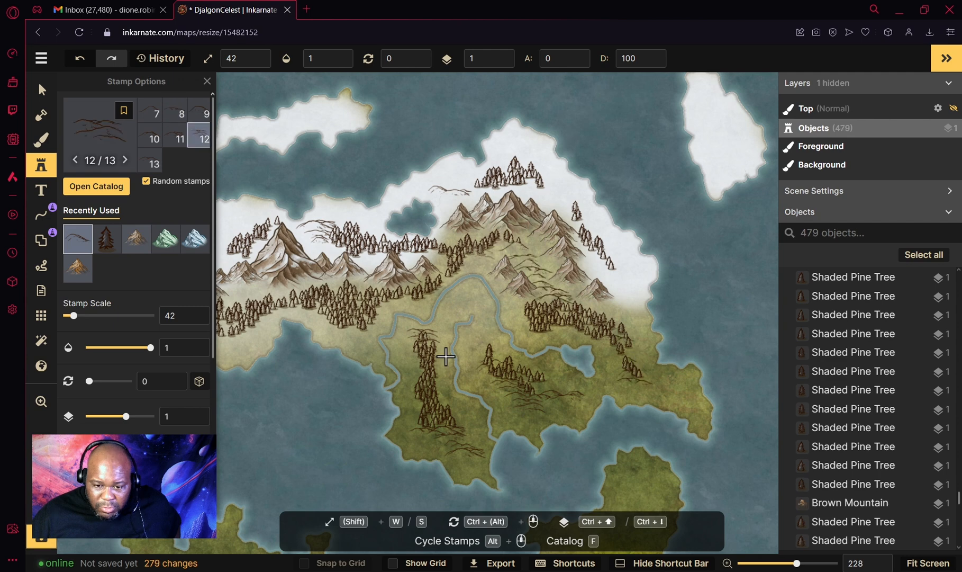
{"action": "left_click", "coordinate": [489, 346]}
{"action": "left_click", "coordinate": [223, 151]}
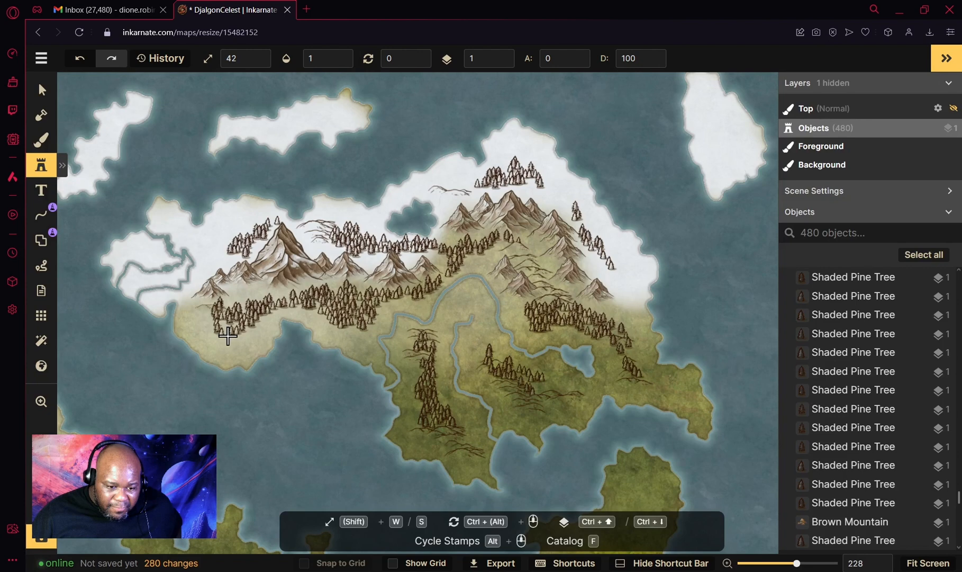
{"action": "left_click", "coordinate": [229, 258]}
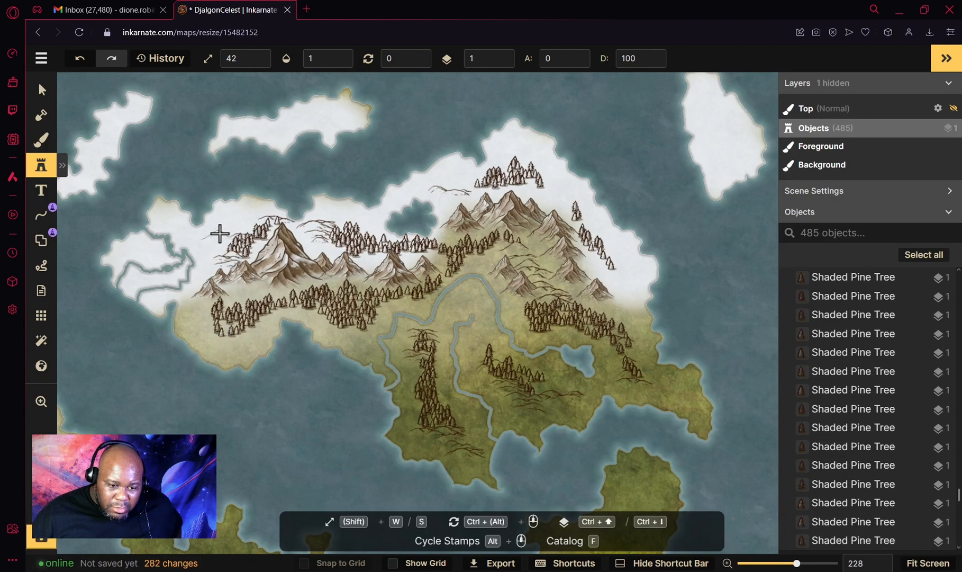
{"action": "left_click", "coordinate": [220, 233]}
{"action": "left_click", "coordinate": [275, 265]}
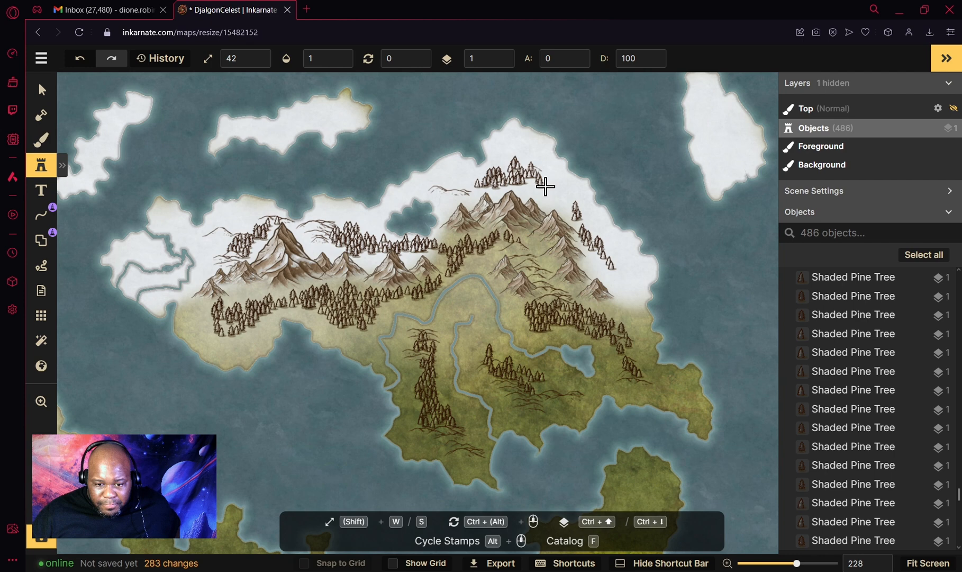
Stamp hills along the snow east of the mountain range and on the grassland around the eastern end of the forest
{"action": "left_click_drag", "start_coordinate": [551, 190], "coordinate": [573, 201]}
{"action": "left_click_drag", "start_coordinate": [586, 216], "coordinate": [602, 238]}
{"action": "left_click_drag", "start_coordinate": [614, 257], "coordinate": [629, 291]}
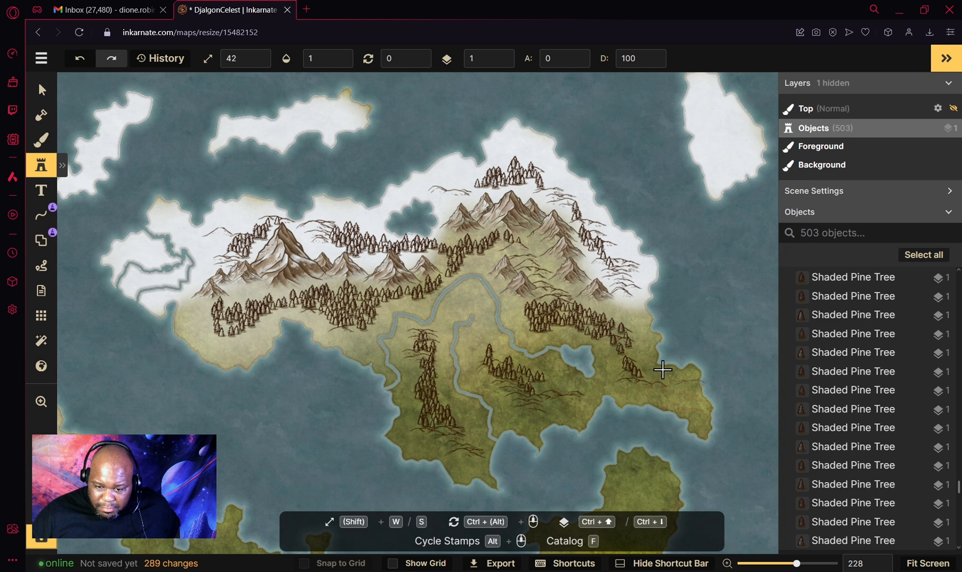
{"action": "left_click", "coordinate": [640, 332]}
{"action": "left_click", "coordinate": [642, 346]}
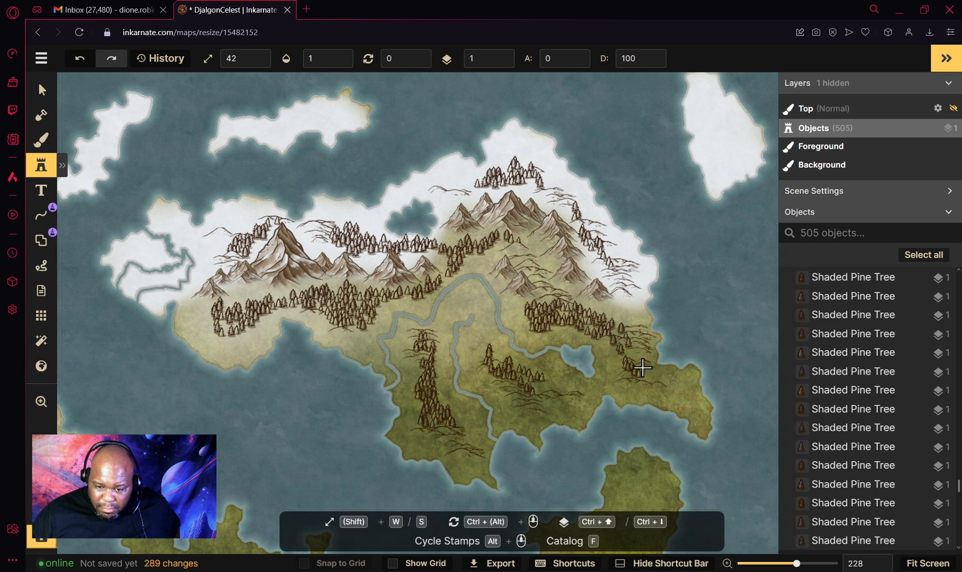
{"action": "left_click_drag", "start_coordinate": [643, 367], "coordinate": [677, 397]}
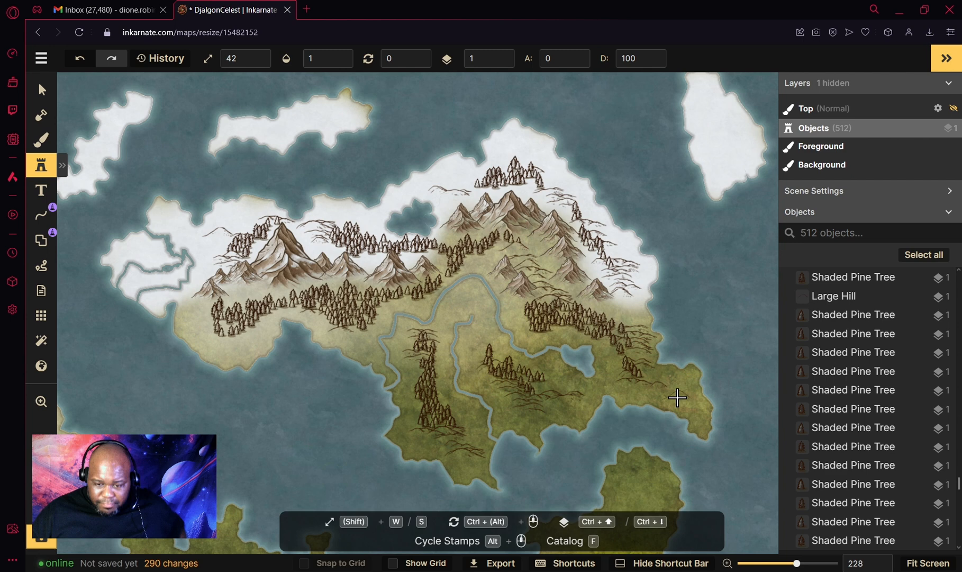
Stamp hills at the western end of the forest between the southern rivers and around the southwestern mainland forest
{"action": "left_click", "coordinate": [486, 359]}
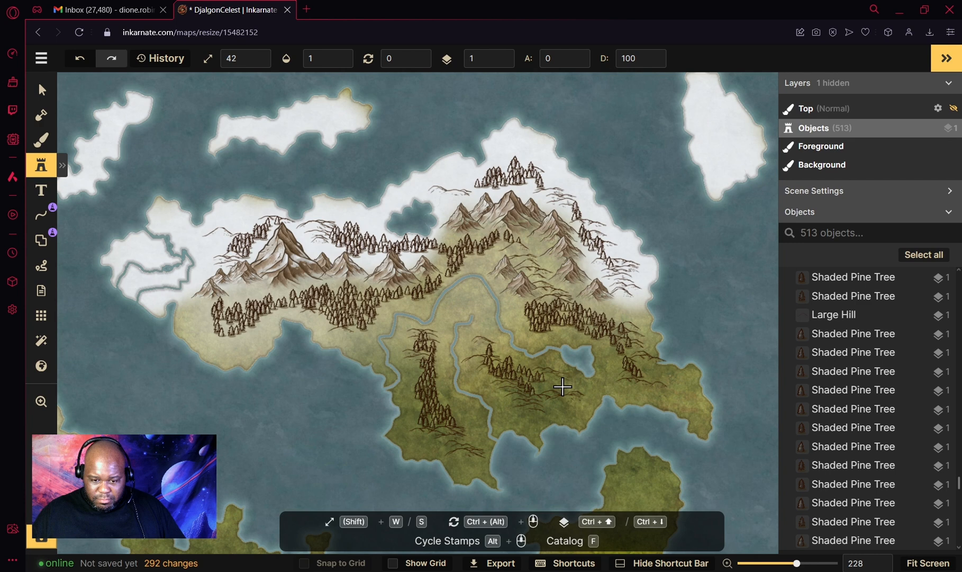
{"action": "left_click", "coordinate": [208, 327]}
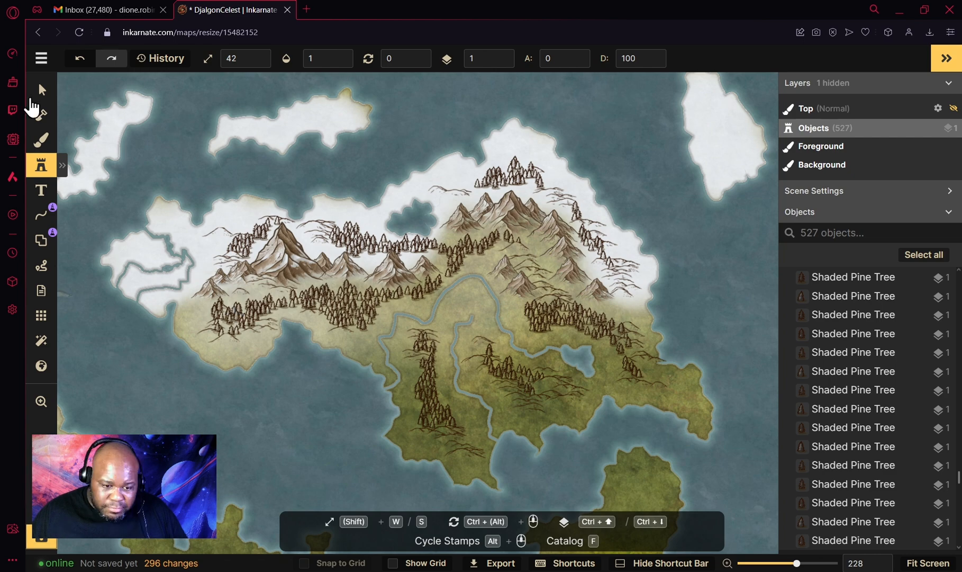
Select the large western mountain and move it slightly north
{"action": "left_click", "coordinate": [32, 98]}
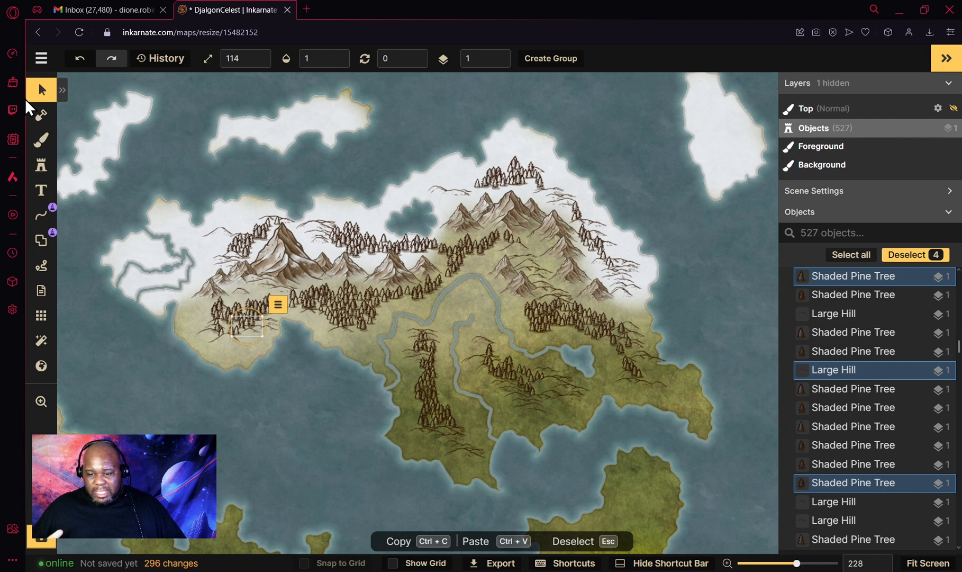
{"action": "left_click", "coordinate": [288, 256]}
{"action": "left_click_drag", "start_coordinate": [288, 257], "coordinate": [287, 241]}
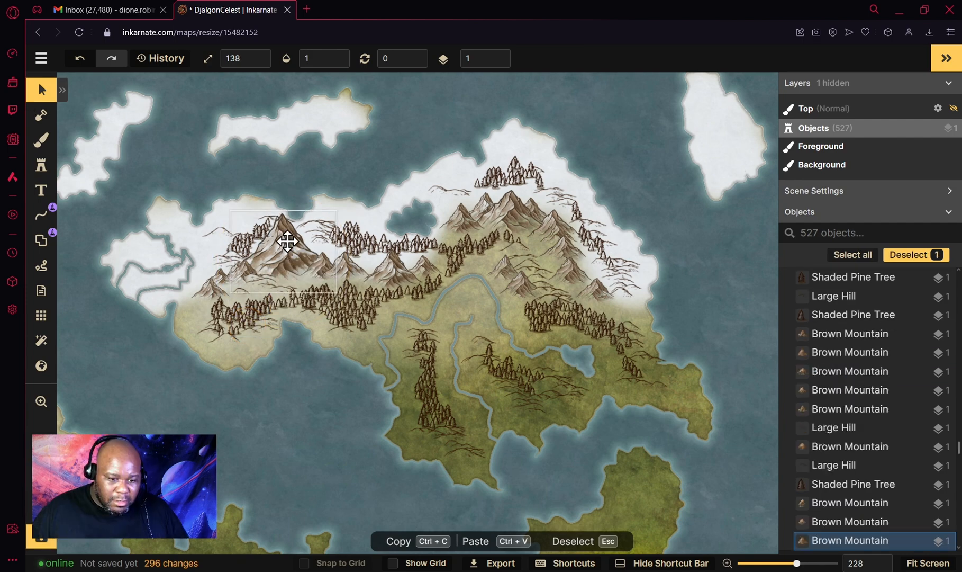
{"action": "left_click_drag", "start_coordinate": [288, 241], "coordinate": [288, 235]}
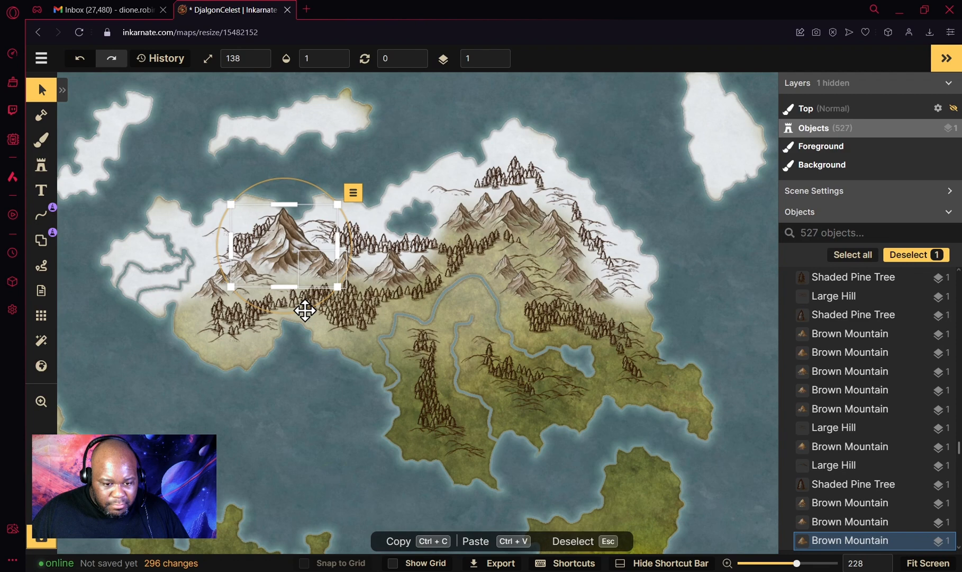
Choose the Caves stamp from the Parchment World Symbols catalog and place a cave at scale 138 at the foot of the large western mountain
{"action": "left_click", "coordinate": [40, 170]}
{"action": "left_click", "coordinate": [74, 339]}
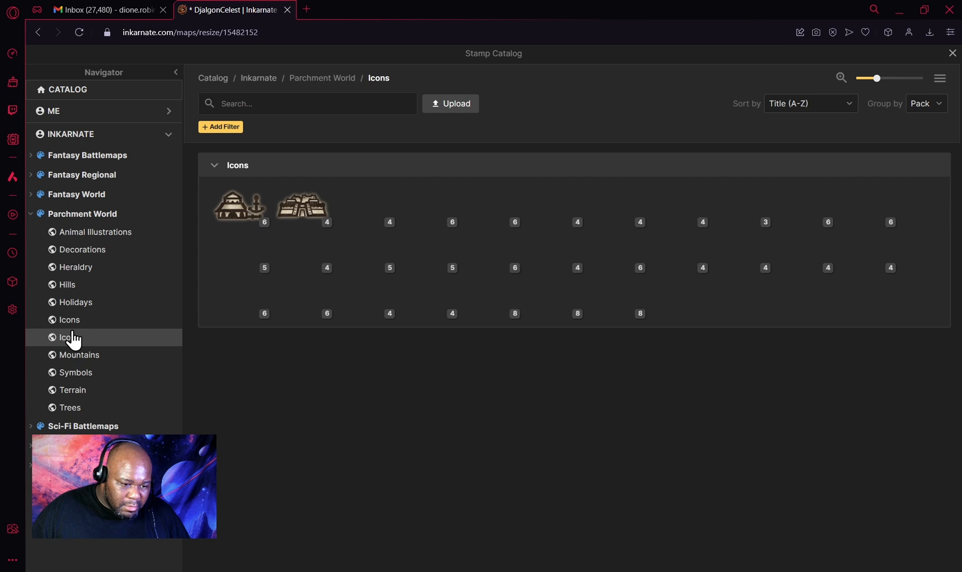
{"action": "left_click", "coordinate": [71, 322]}
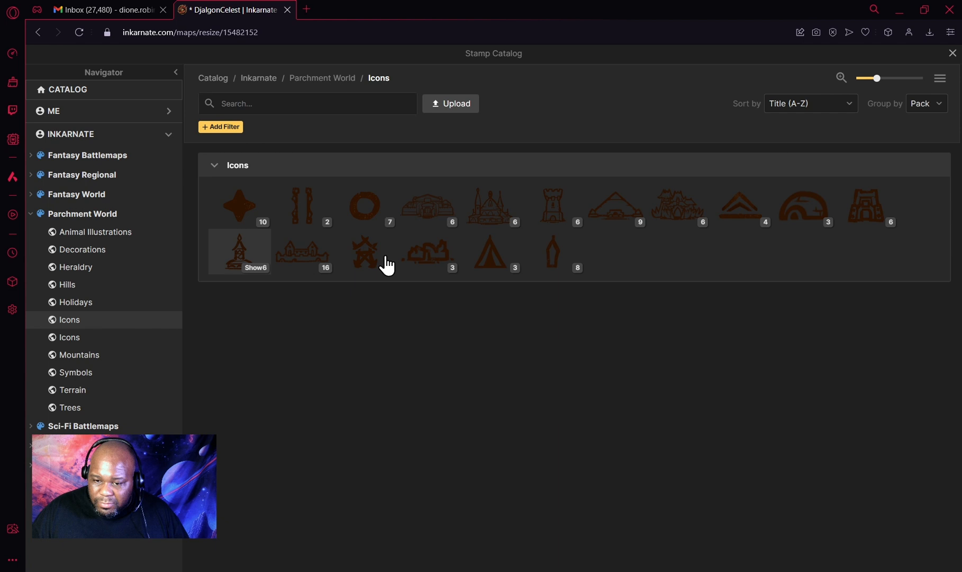
{"action": "left_click", "coordinate": [71, 270]}
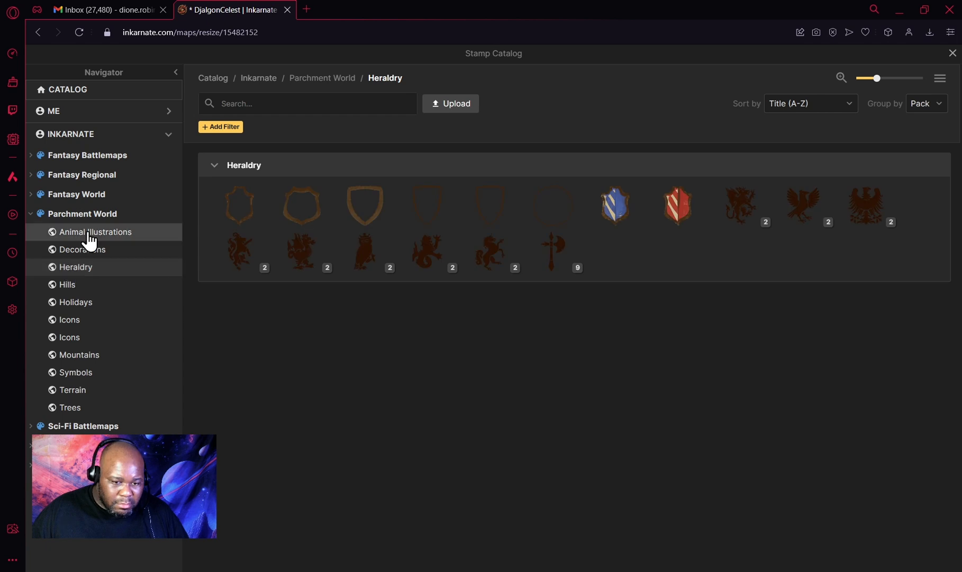
{"action": "left_click", "coordinate": [88, 235]}
{"action": "left_click", "coordinate": [95, 253]}
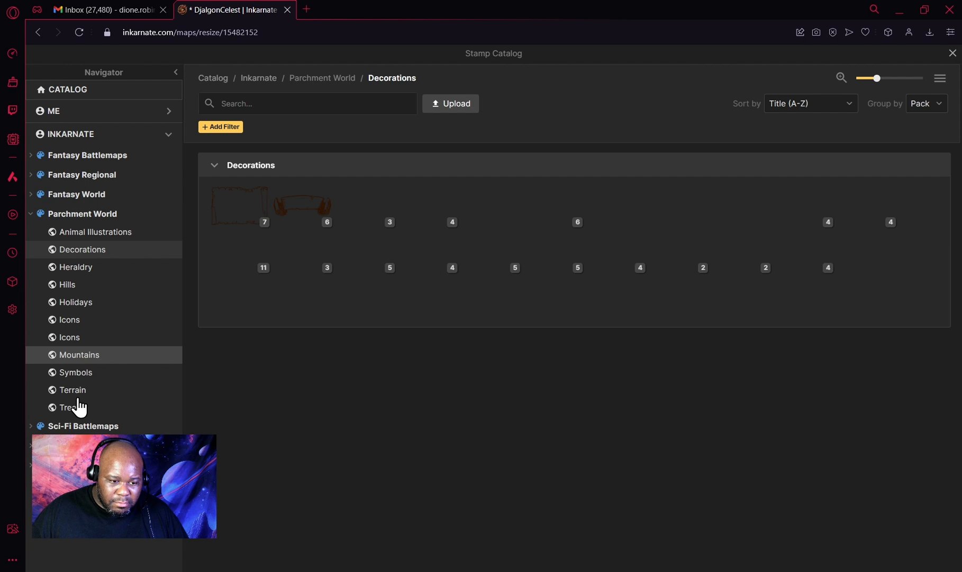
{"action": "left_click", "coordinate": [83, 375]}
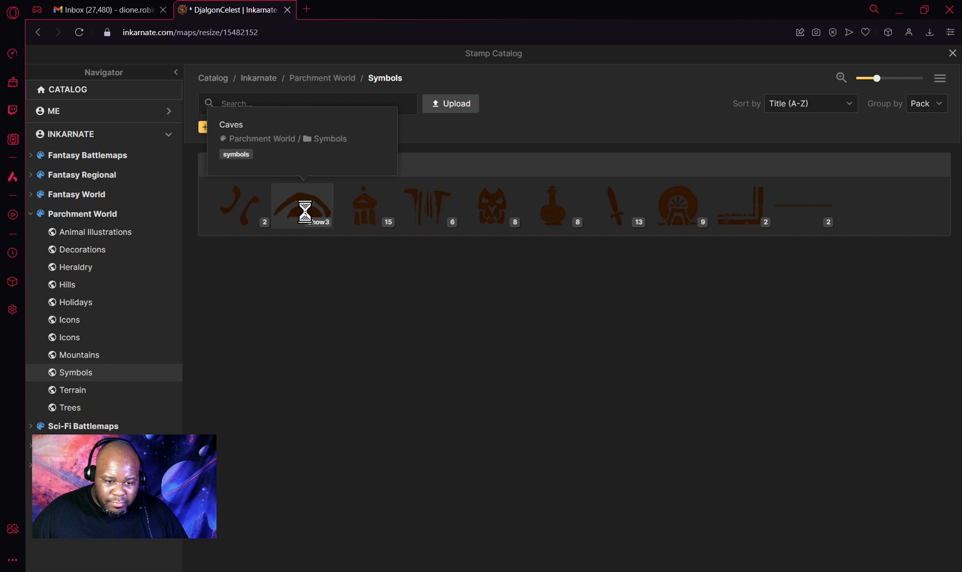
{"action": "left_click", "coordinate": [304, 212]}
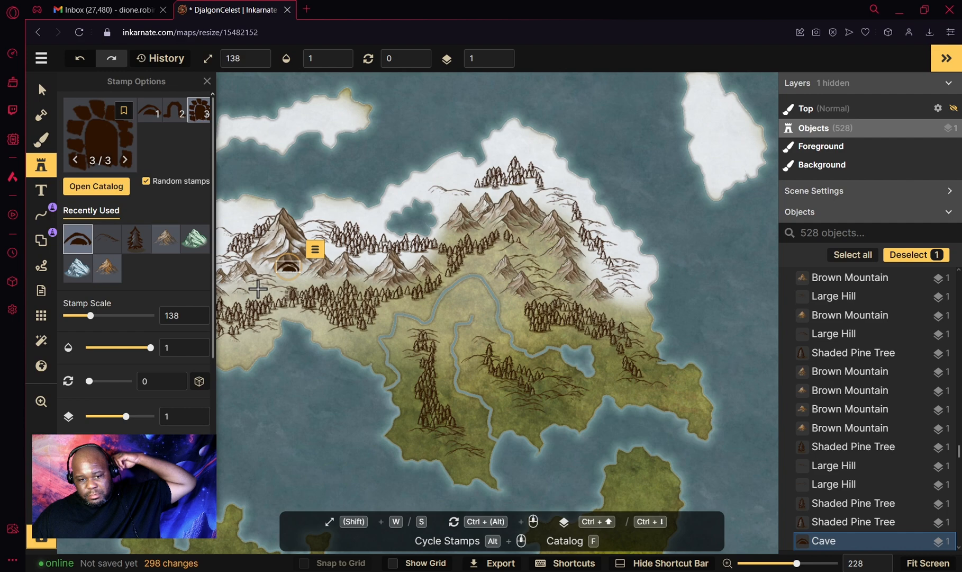
Examine the Parchment World Decorations, Trees, Symbols, Icons and Animal Illustrations categories for another stamp to add
{"action": "scroll", "coordinate": [462, 365], "scroll_direction": "down", "scroll_amount": 2}
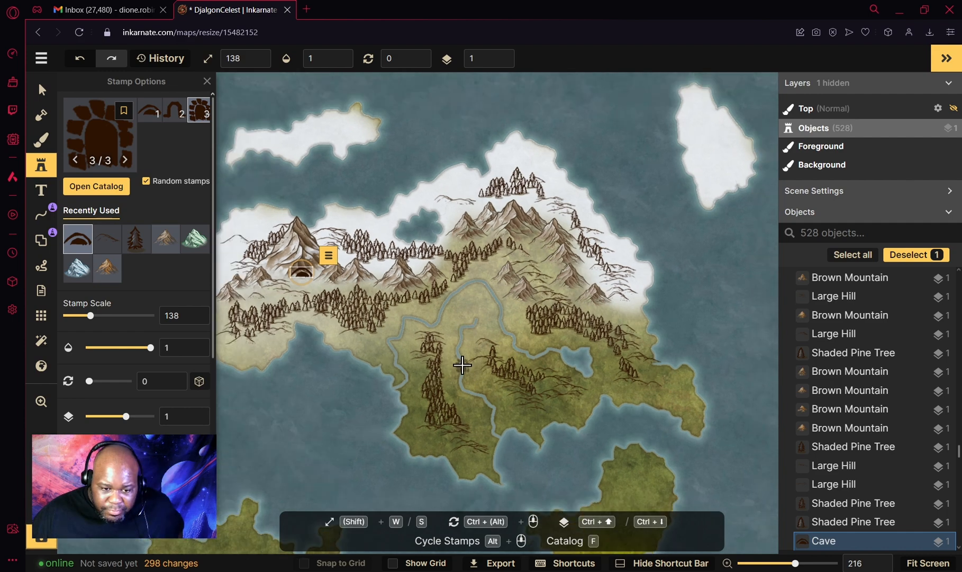
{"action": "scroll", "coordinate": [472, 260], "scroll_direction": "up", "scroll_amount": 2}
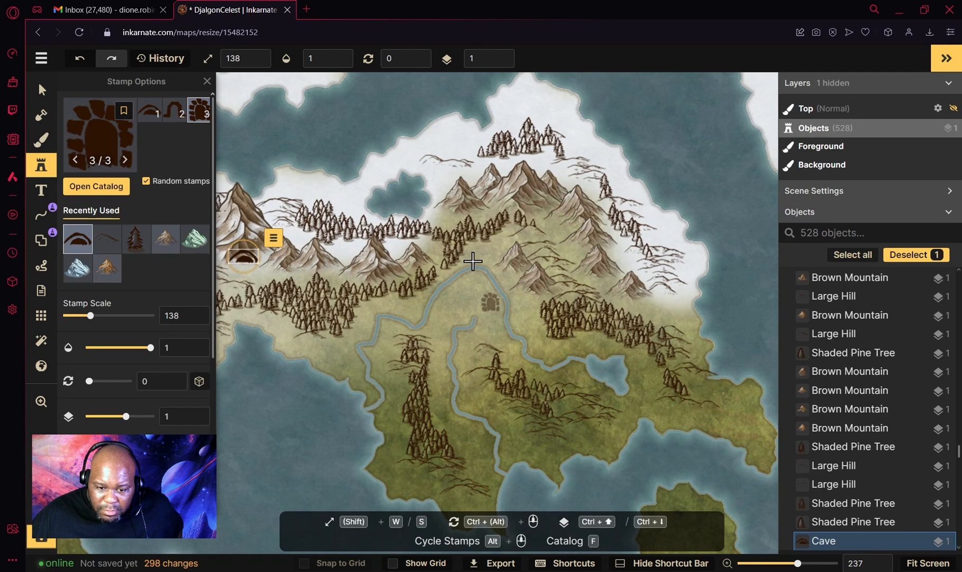
{"action": "scroll", "coordinate": [550, 264], "scroll_direction": "up", "scroll_amount": 2}
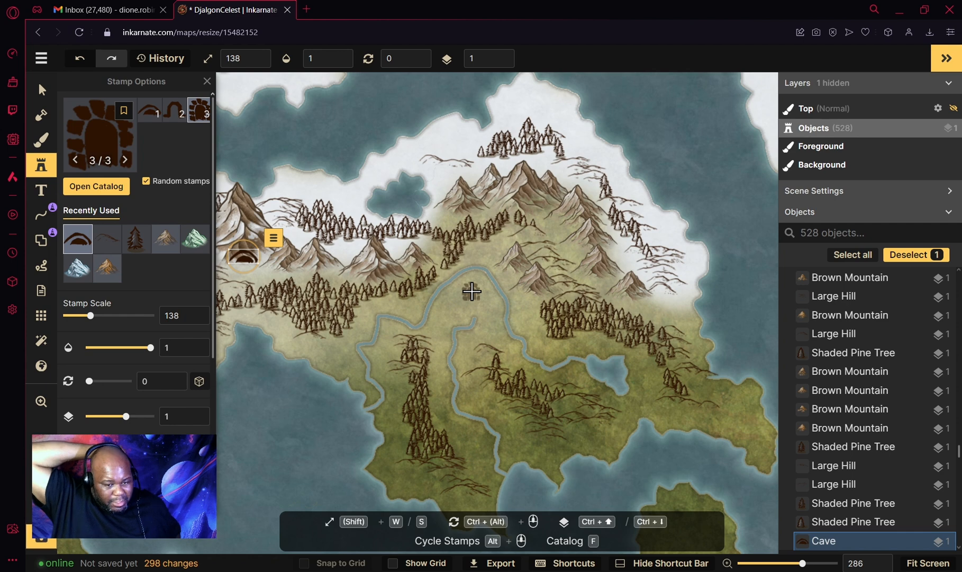
{"action": "left_click", "coordinate": [106, 187]}
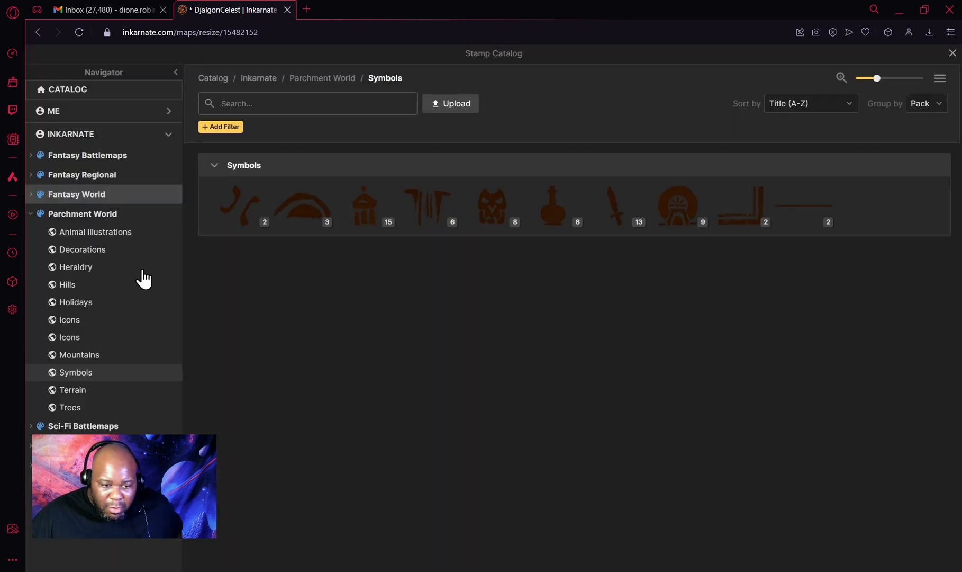
{"action": "left_click", "coordinate": [85, 250]}
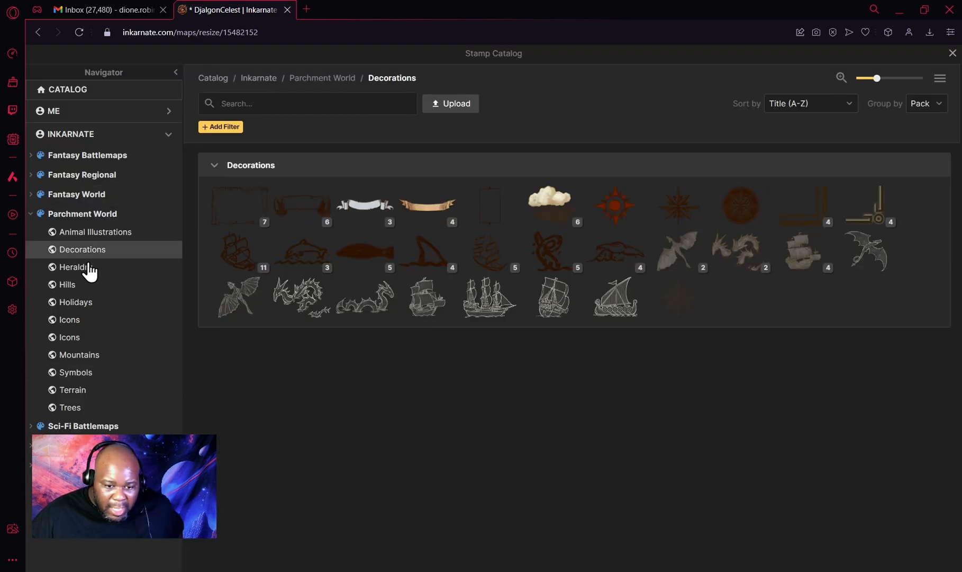
{"action": "left_click", "coordinate": [67, 408]}
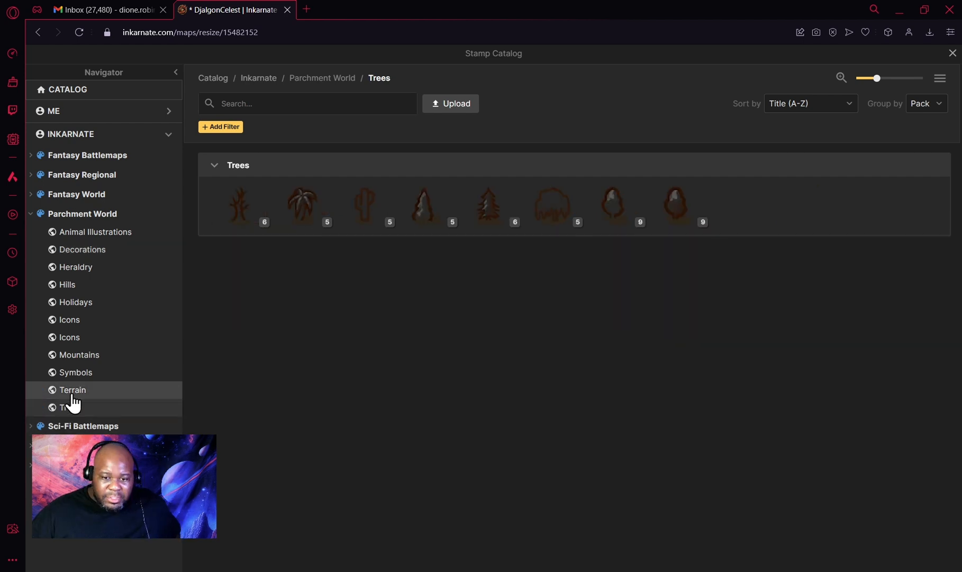
{"action": "left_click", "coordinate": [77, 373]}
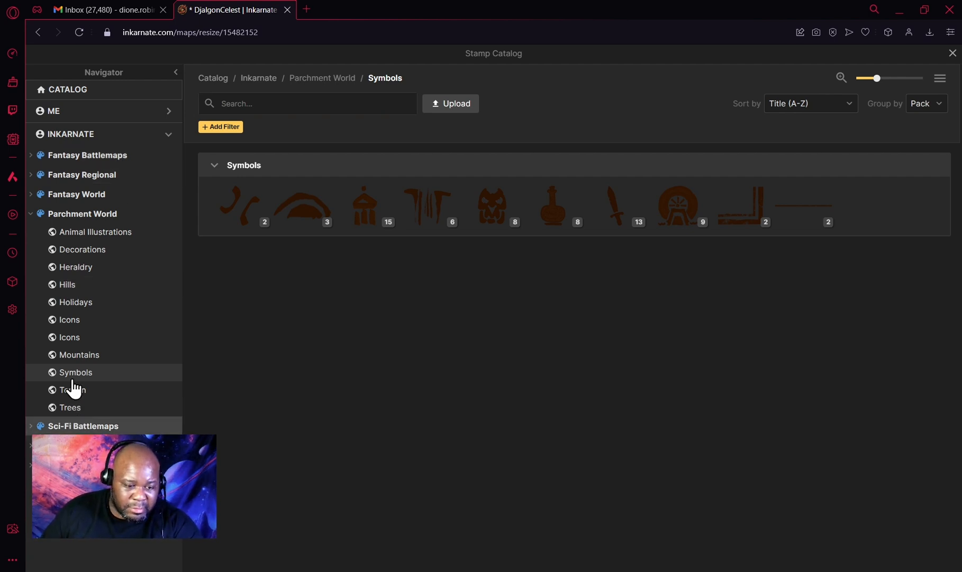
{"action": "left_click", "coordinate": [73, 344]}
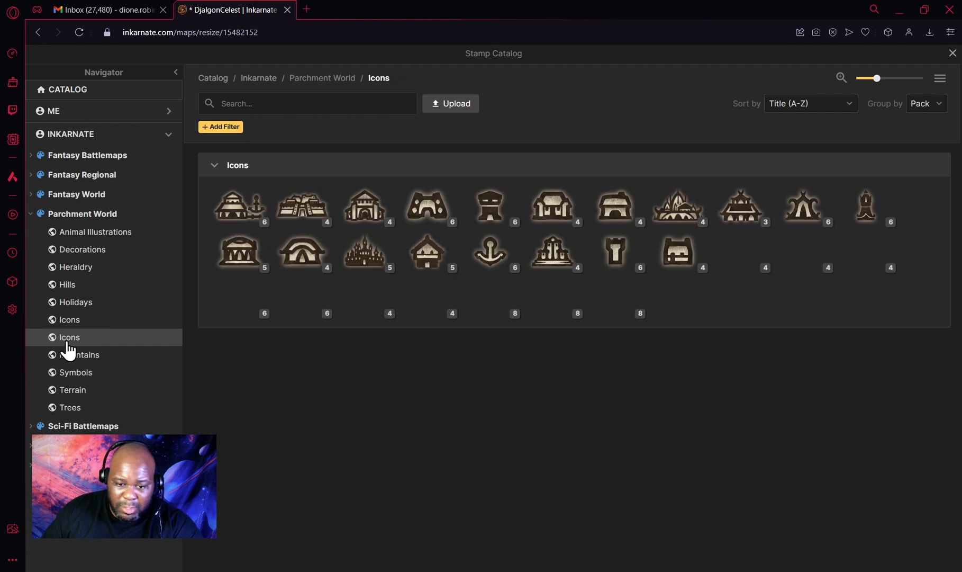
{"action": "left_click", "coordinate": [71, 323]}
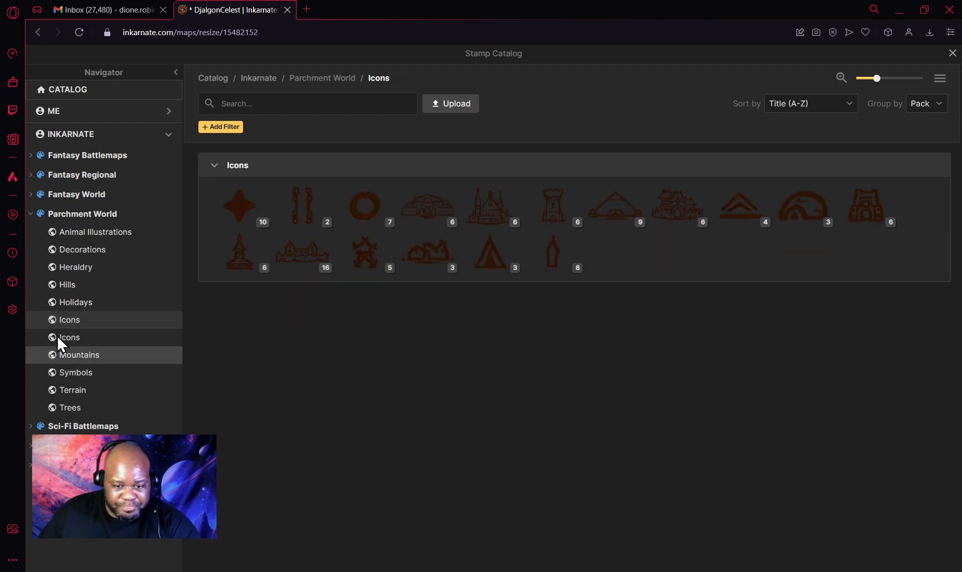
{"action": "left_click", "coordinate": [95, 246]}
{"action": "left_click", "coordinate": [95, 236]}
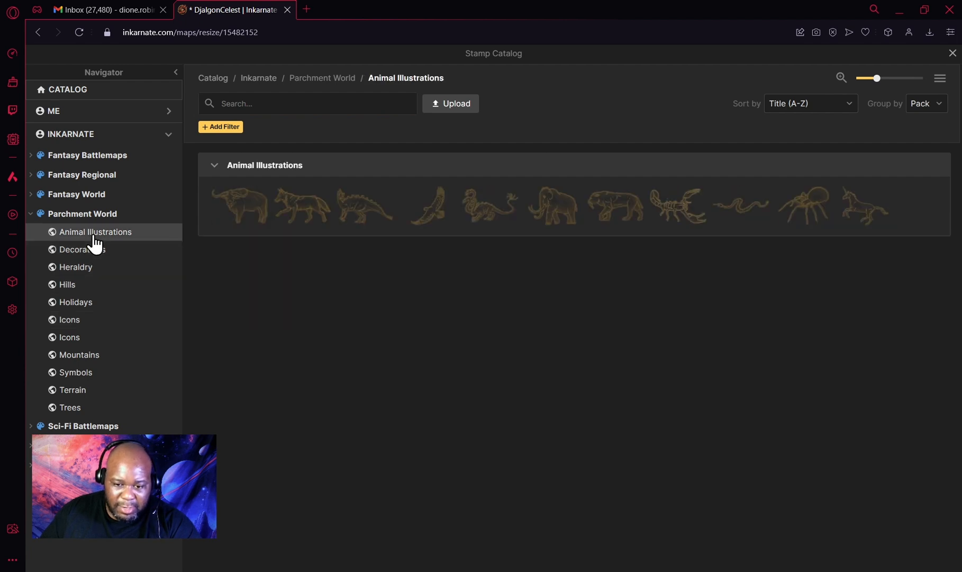
{"action": "left_click", "coordinate": [79, 409]}
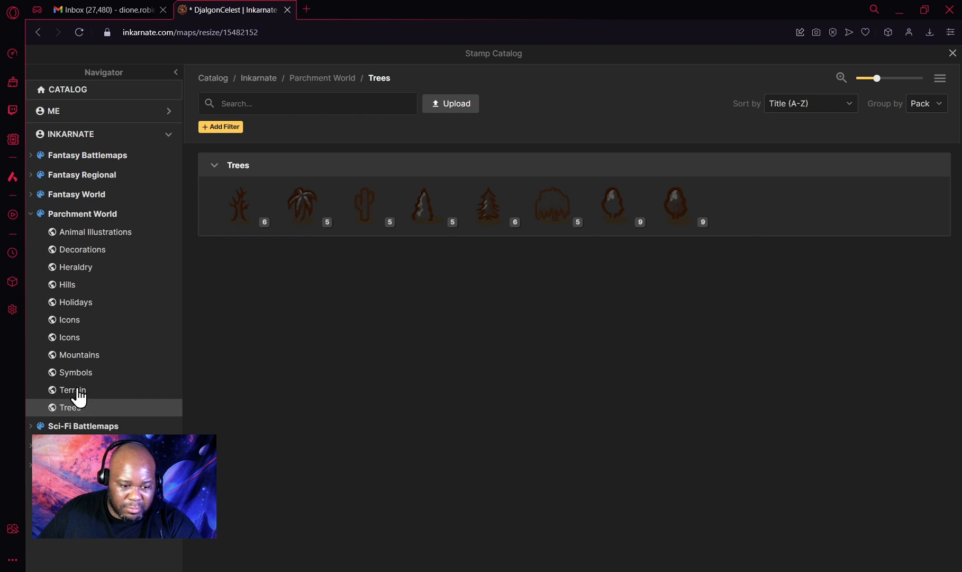
Choose the four-variant crater stamp from the Parchment World Terrain catalog and place one at scale 138 over the forest south of the small eastern lake
{"action": "left_click", "coordinate": [75, 392]}
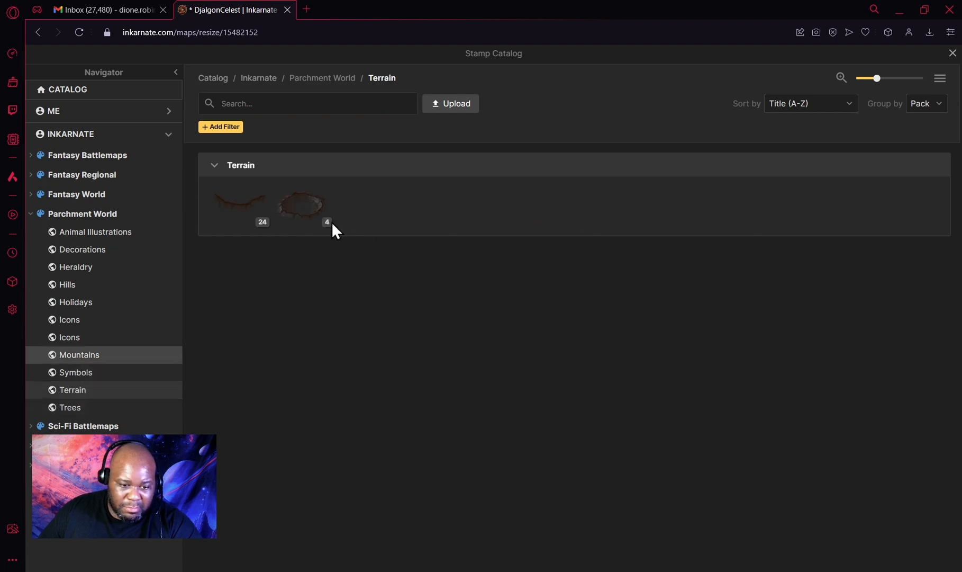
{"action": "left_click", "coordinate": [306, 209]}
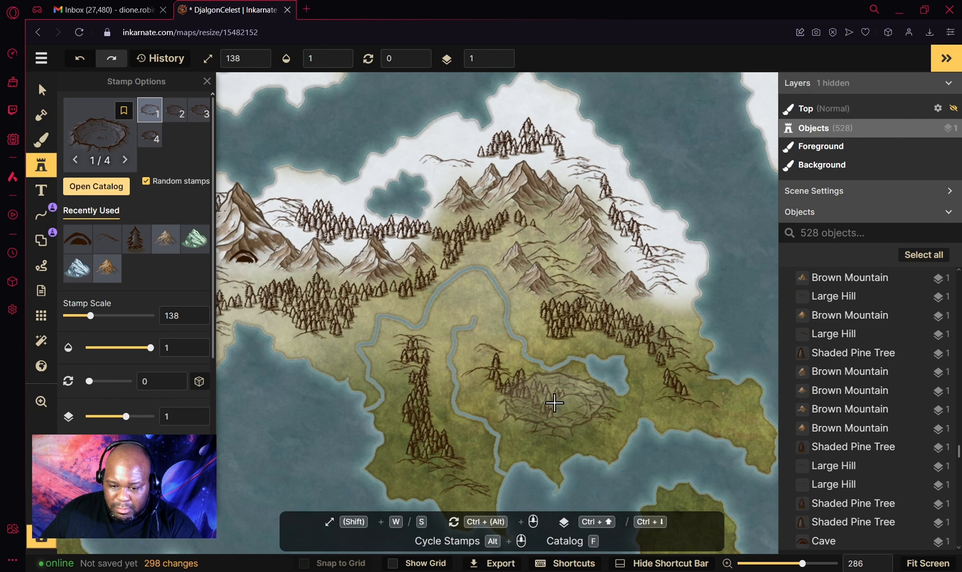
{"action": "left_click", "coordinate": [553, 402]}
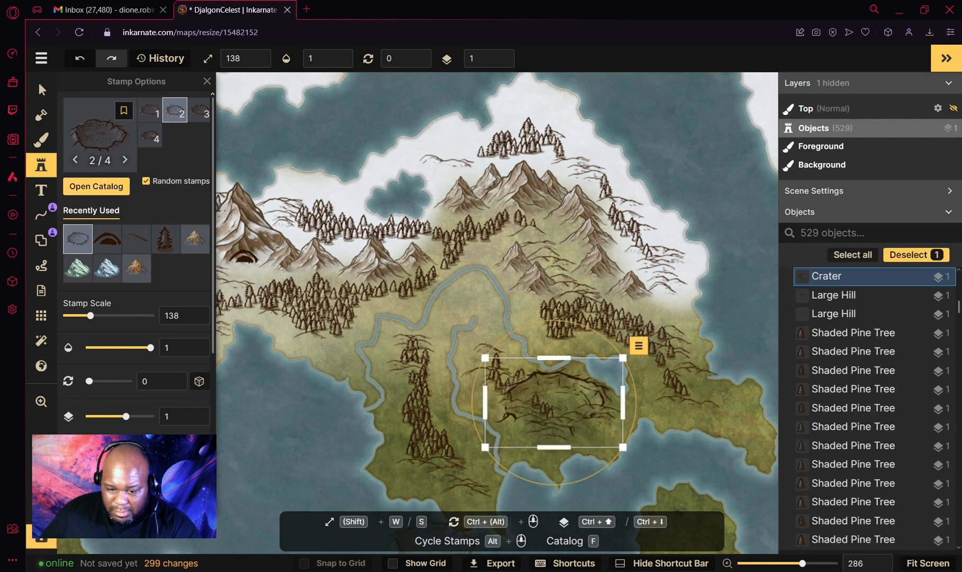
Shrink the crater to scale 123 and reposition it over the forest south of the small eastern lake
{"action": "left_click", "coordinate": [42, 90]}
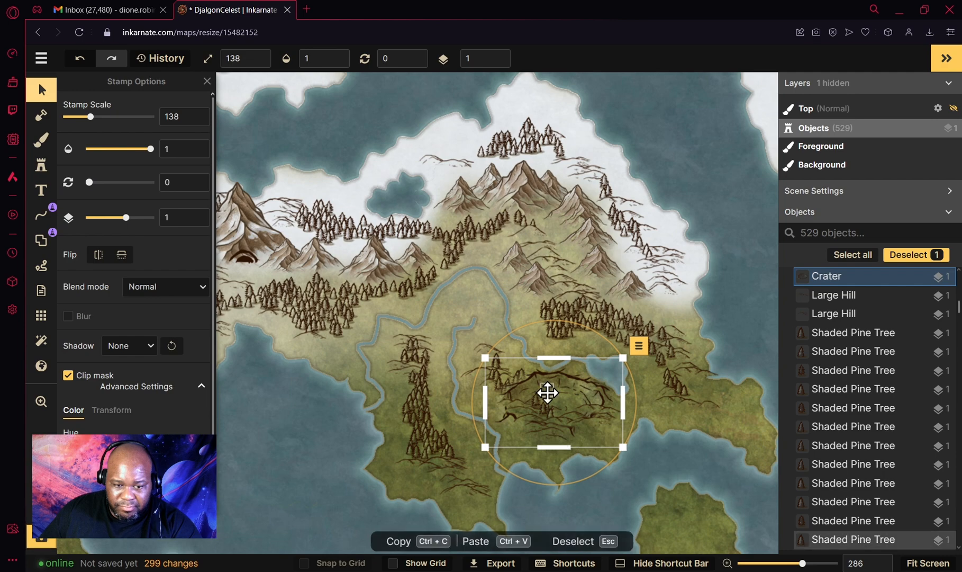
{"action": "left_click", "coordinate": [41, 90]}
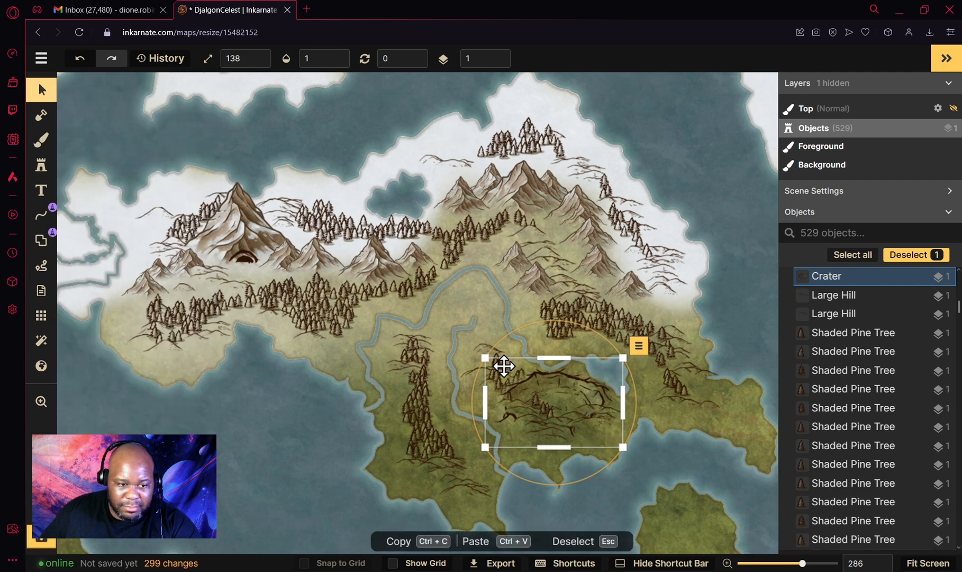
{"action": "left_click_drag", "start_coordinate": [576, 404], "coordinate": [578, 408]}
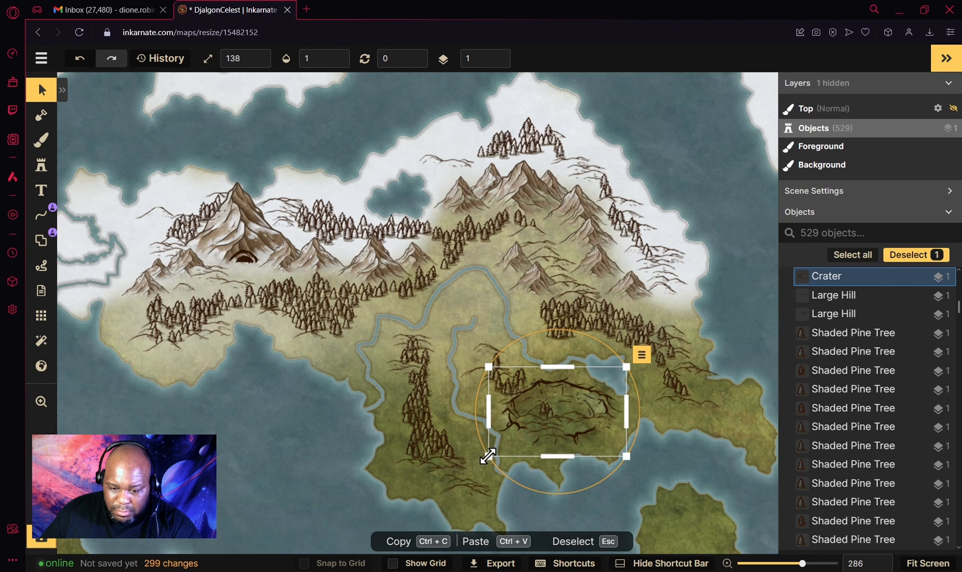
{"action": "left_click_drag", "start_coordinate": [488, 456], "coordinate": [505, 433]}
{"action": "mouse_move", "coordinate": [565, 403]}
{"action": "left_mouse_down"}
{"action": "mouse_move", "coordinate": [551, 389]}
{"action": "mouse_move", "coordinate": [557, 393]}
{"action": "left_mouse_up"}
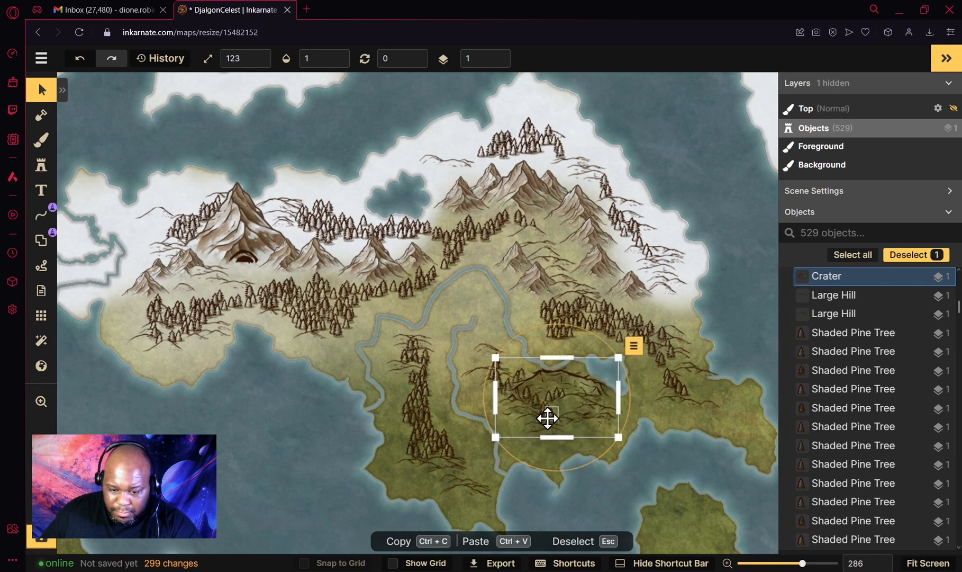
{"action": "left_click", "coordinate": [548, 418]}
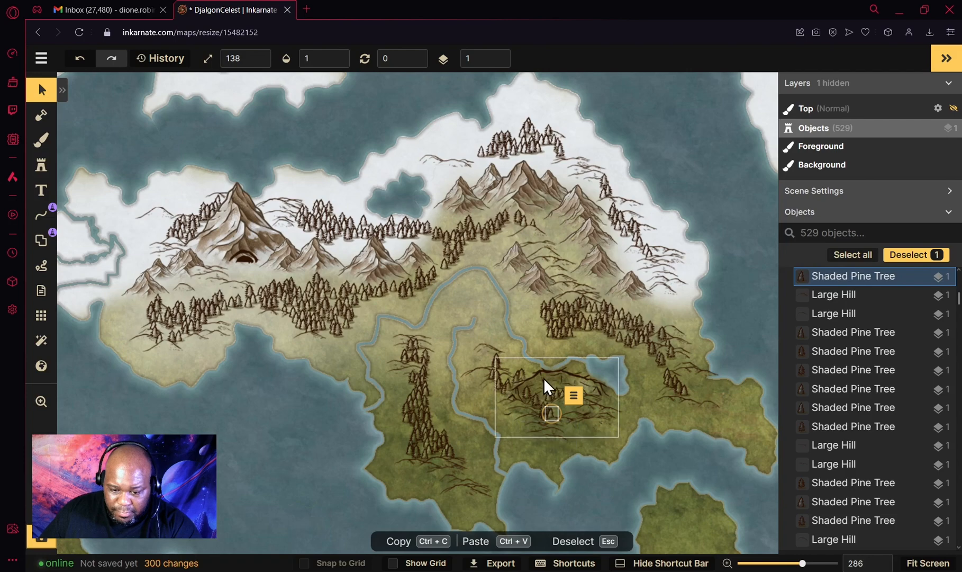
{"action": "left_click", "coordinate": [544, 377]}
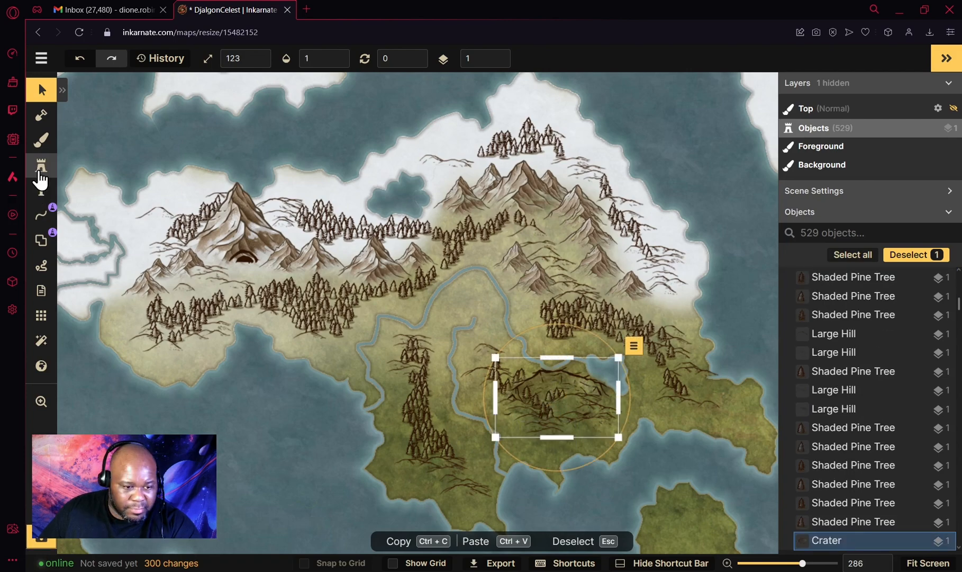
{"action": "left_click", "coordinate": [39, 169]}
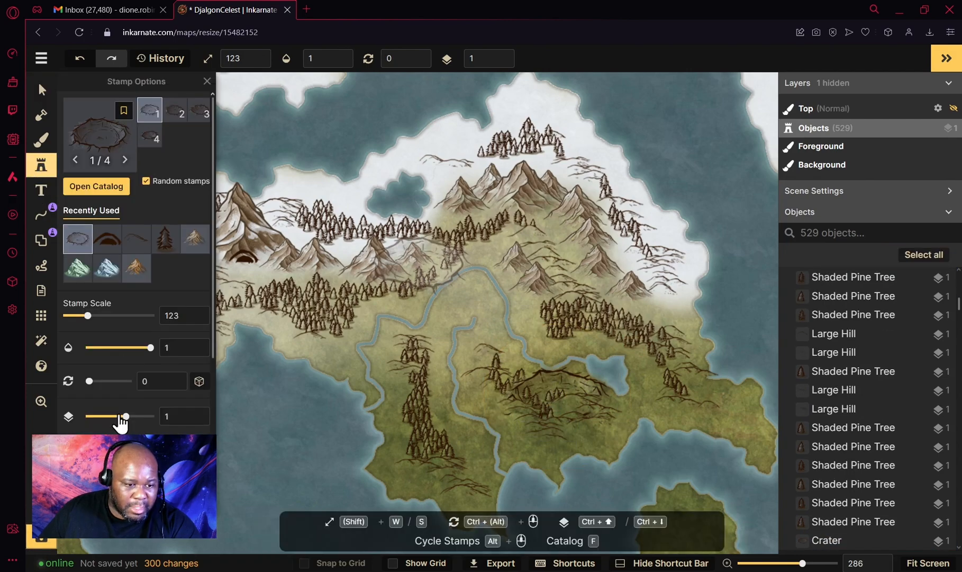
{"action": "left_click_drag", "start_coordinate": [126, 416], "coordinate": [143, 417]}
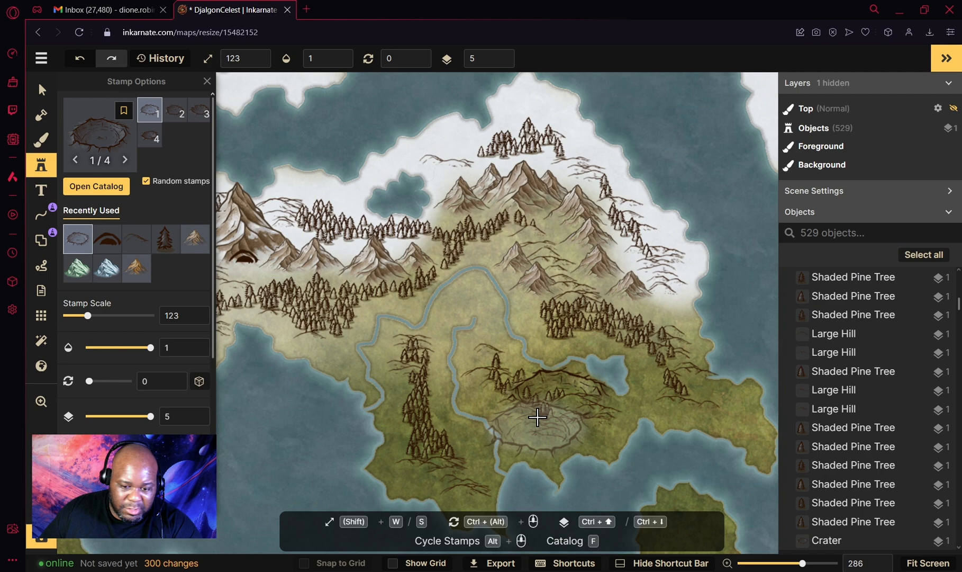
{"action": "key", "text": "v"}
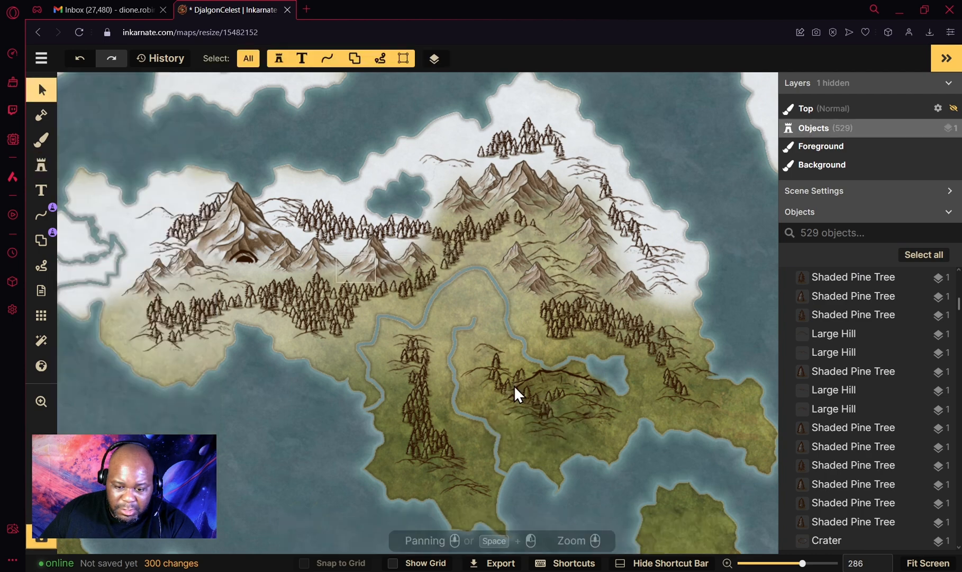
{"action": "left_click", "coordinate": [545, 392]}
{"action": "left_click", "coordinate": [580, 402]}
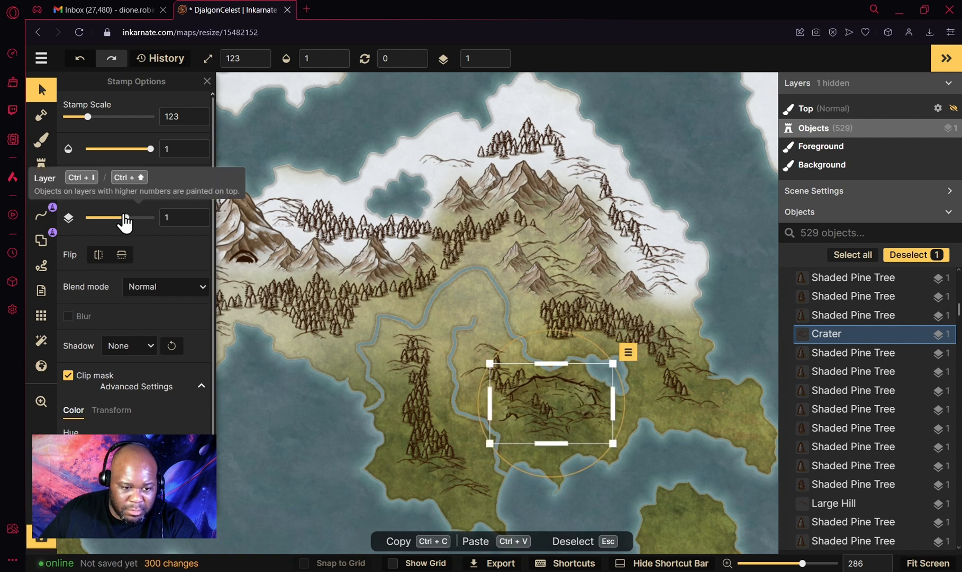
{"action": "mouse_move", "coordinate": [125, 217]}
{"action": "left_mouse_down"}
{"action": "mouse_move", "coordinate": [114, 216]}
{"action": "mouse_move", "coordinate": [134, 216]}
{"action": "left_mouse_up"}
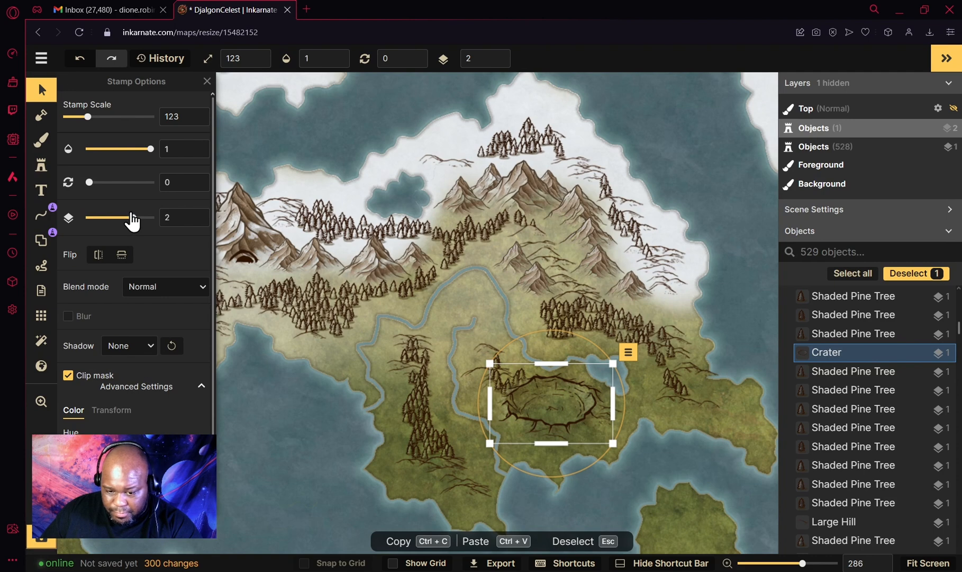
{"action": "left_click_drag", "start_coordinate": [131, 214], "coordinate": [127, 210]}
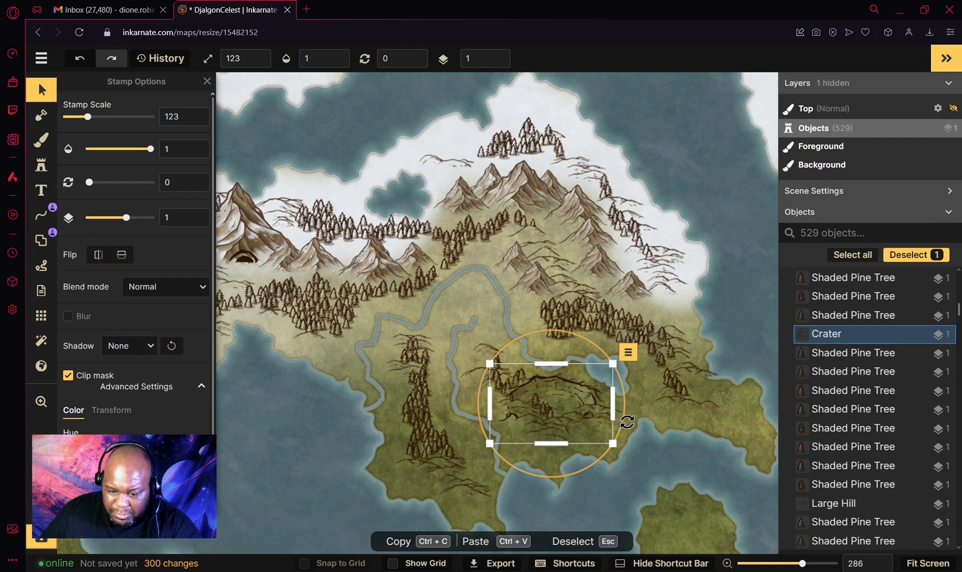
{"action": "left_click_drag", "start_coordinate": [627, 422], "coordinate": [577, 465]}
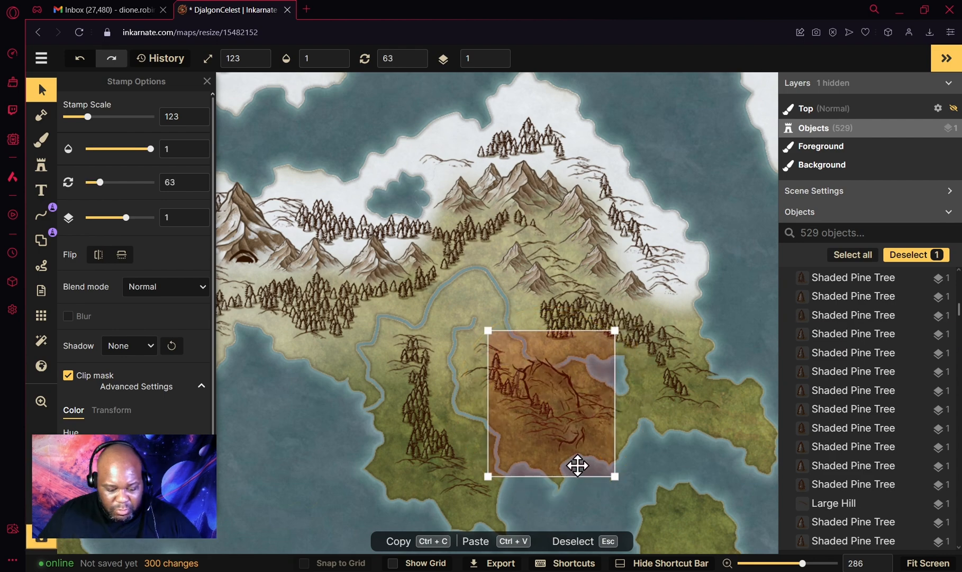
{"action": "key", "text": "ctrl+z"}
{"action": "left_click", "coordinate": [568, 390]}
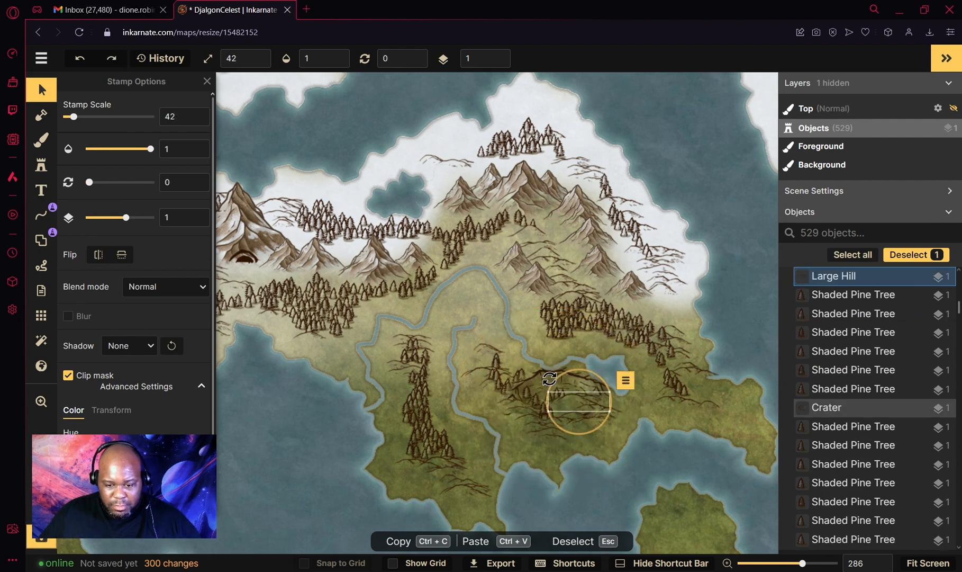
Shrink the crater south of the small eastern lake to scale 79, raise it to layer 3 and adjust its position
{"action": "left_click", "coordinate": [537, 368]}
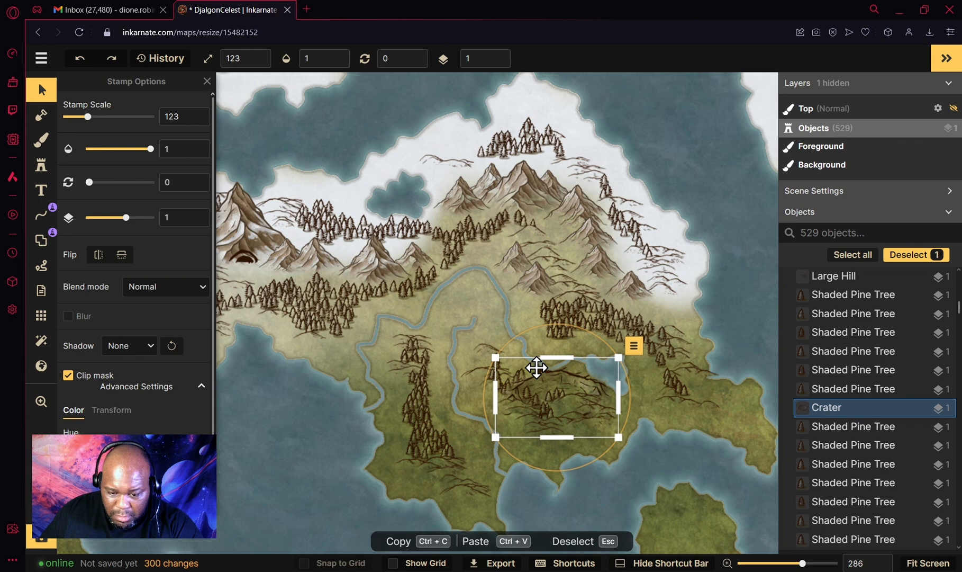
{"action": "mouse_move", "coordinate": [537, 368]}
{"action": "left_mouse_down"}
{"action": "mouse_move", "coordinate": [528, 376]}
{"action": "mouse_move", "coordinate": [542, 377]}
{"action": "left_mouse_up"}
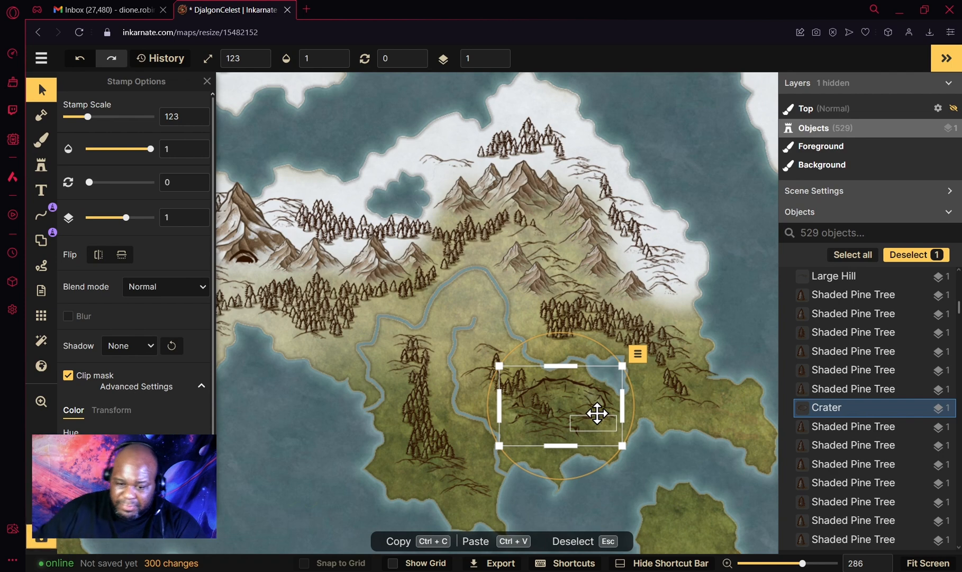
{"action": "left_click_drag", "start_coordinate": [621, 365], "coordinate": [558, 402]}
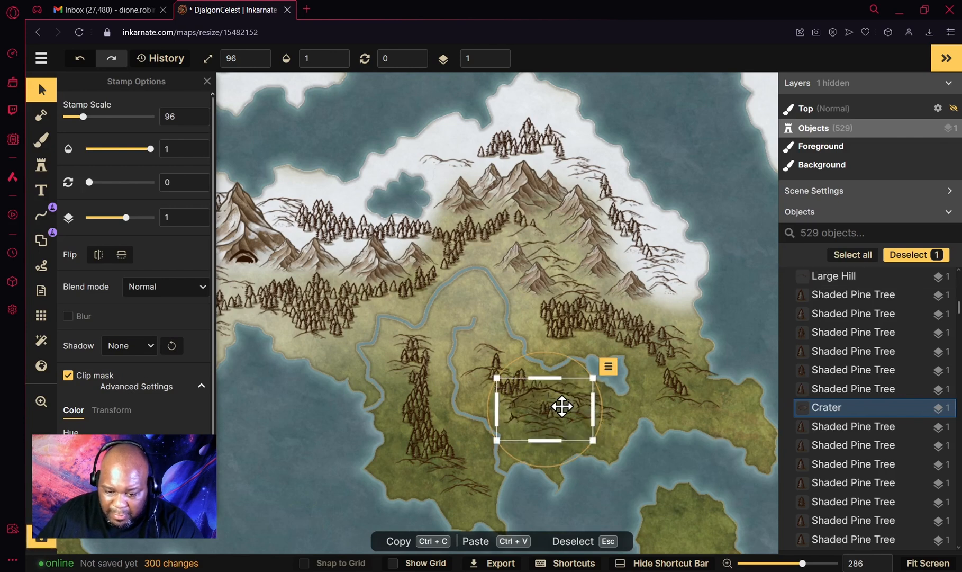
{"action": "mouse_move", "coordinate": [125, 221]}
{"action": "left_mouse_down"}
{"action": "mouse_move", "coordinate": [141, 229]}
{"action": "mouse_move", "coordinate": [142, 220]}
{"action": "left_mouse_up"}
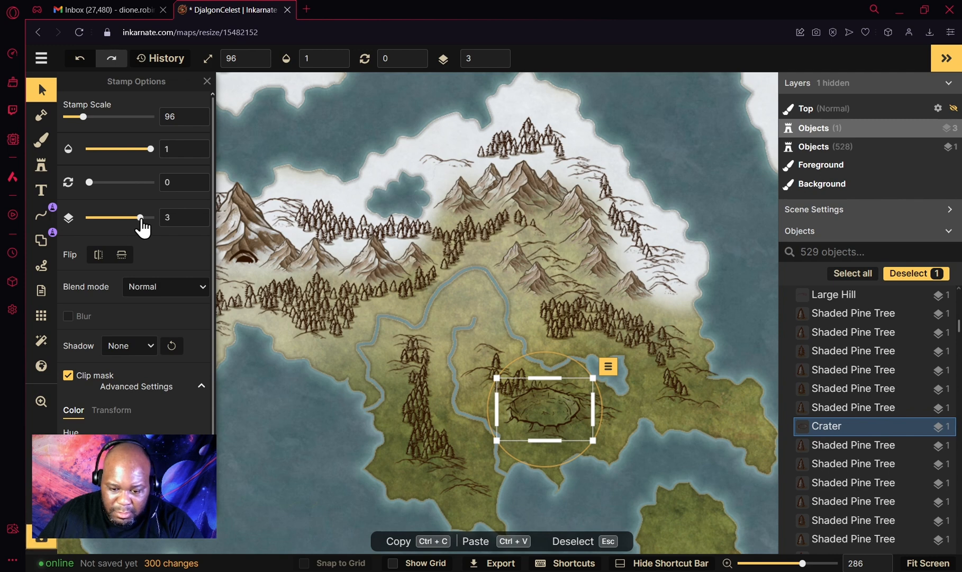
{"action": "left_click", "coordinate": [551, 414]}
{"action": "left_click_drag", "start_coordinate": [502, 441], "coordinate": [516, 429]}
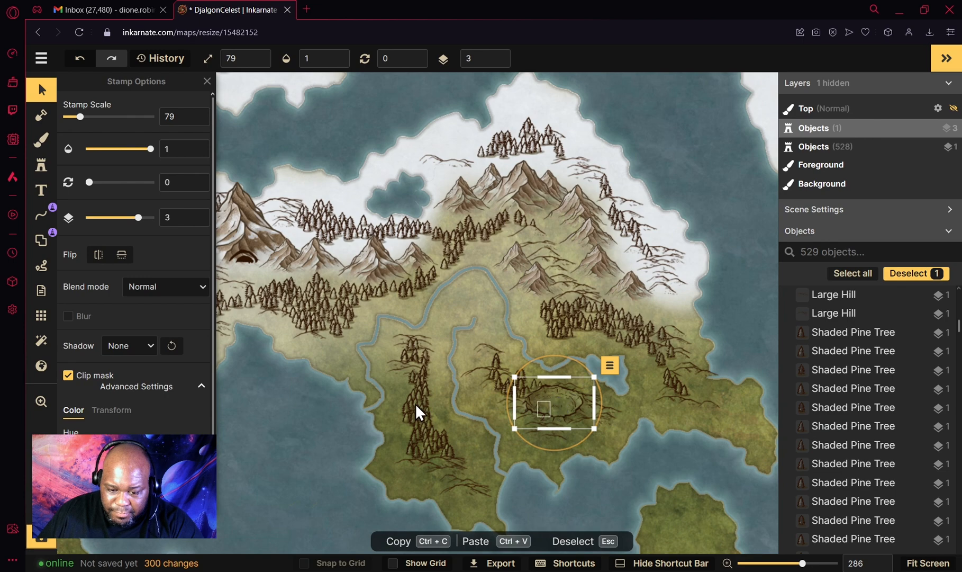
Ring the crater with a forest of randomly varied shaded pine trees at scale 161 on layer 3
{"action": "left_click", "coordinate": [42, 168]}
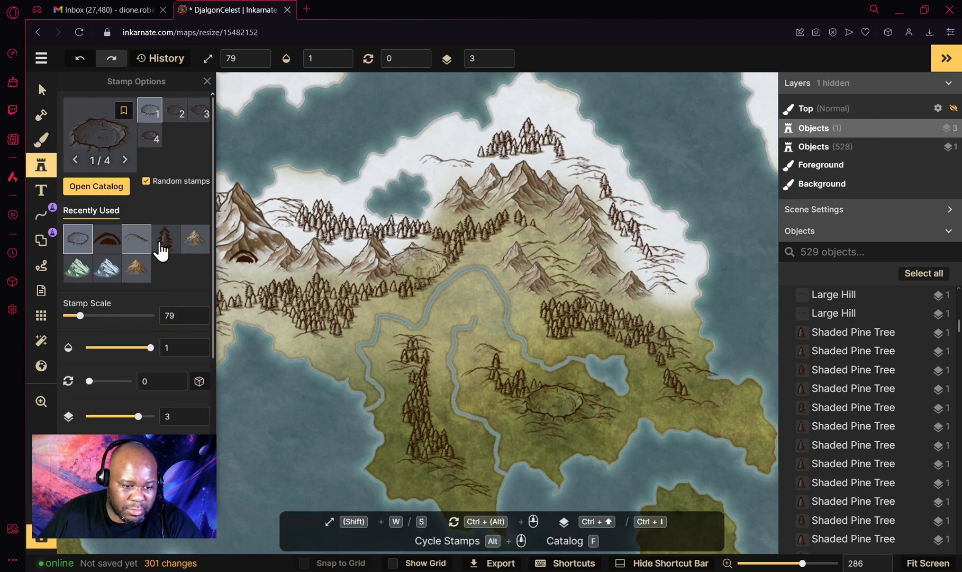
{"action": "left_click", "coordinate": [160, 251]}
{"action": "left_click", "coordinate": [518, 402]}
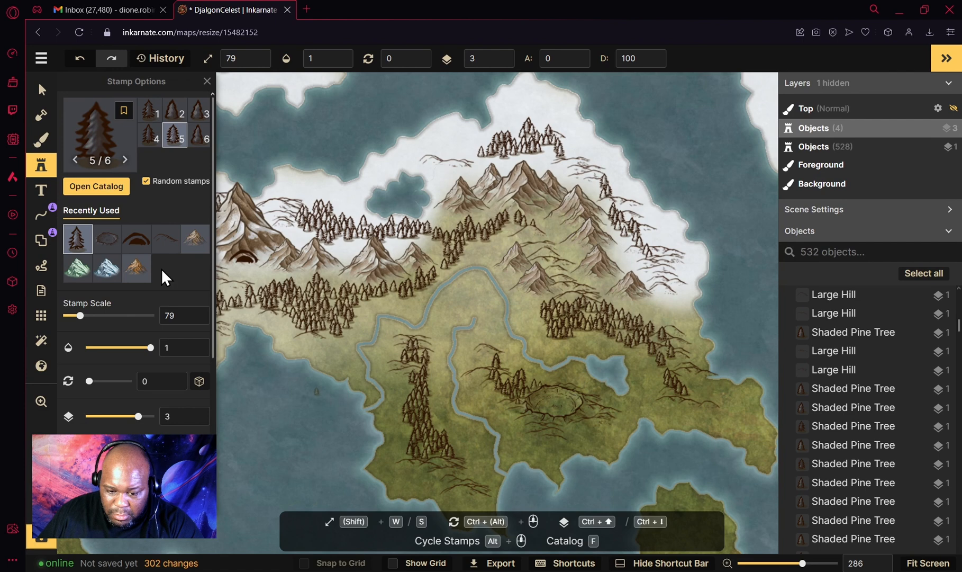
{"action": "left_click", "coordinate": [95, 315]}
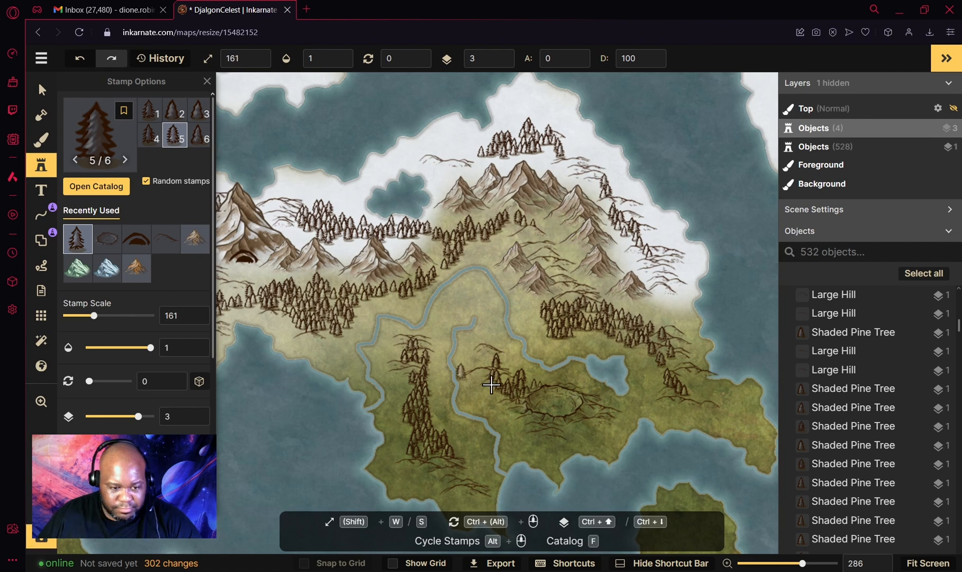
{"action": "mouse_move", "coordinate": [524, 422]}
{"action": "left_mouse_down"}
{"action": "mouse_move", "coordinate": [500, 403]}
{"action": "mouse_move", "coordinate": [556, 378]}
{"action": "mouse_move", "coordinate": [596, 411]}
{"action": "mouse_move", "coordinate": [591, 422]}
{"action": "mouse_move", "coordinate": [538, 430]}
{"action": "mouse_move", "coordinate": [591, 434]}
{"action": "left_mouse_up"}
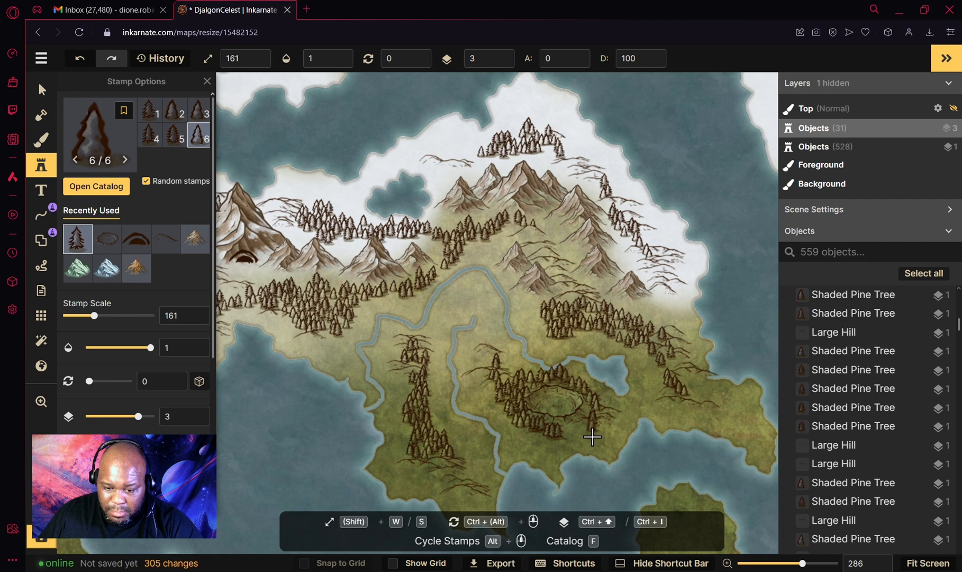
{"action": "left_click", "coordinate": [593, 436]}
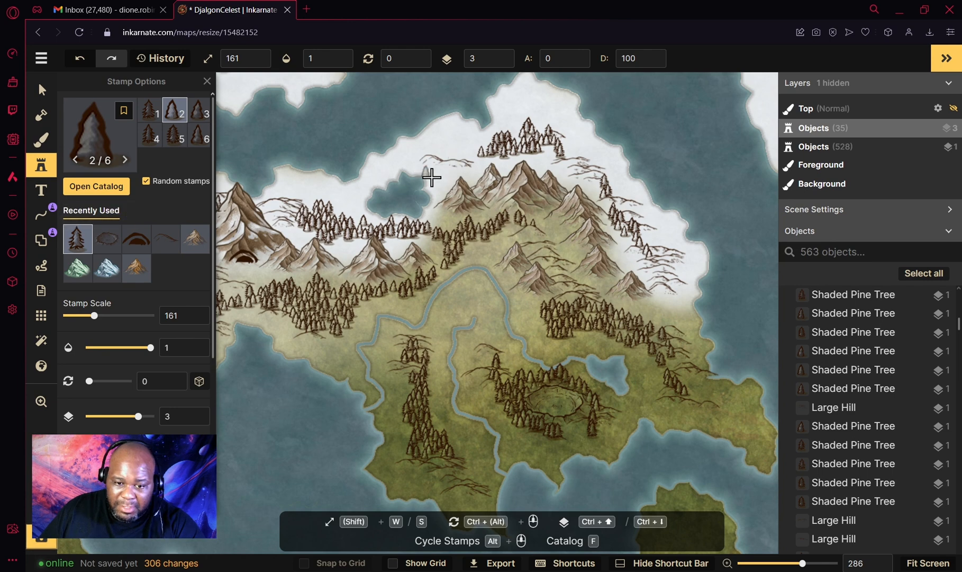
Add more shaded pines at scale 161 to the northern snow forest, the eastern forest and the snowy eastern mountain slope
{"action": "left_click_drag", "start_coordinate": [456, 144], "coordinate": [476, 139]}
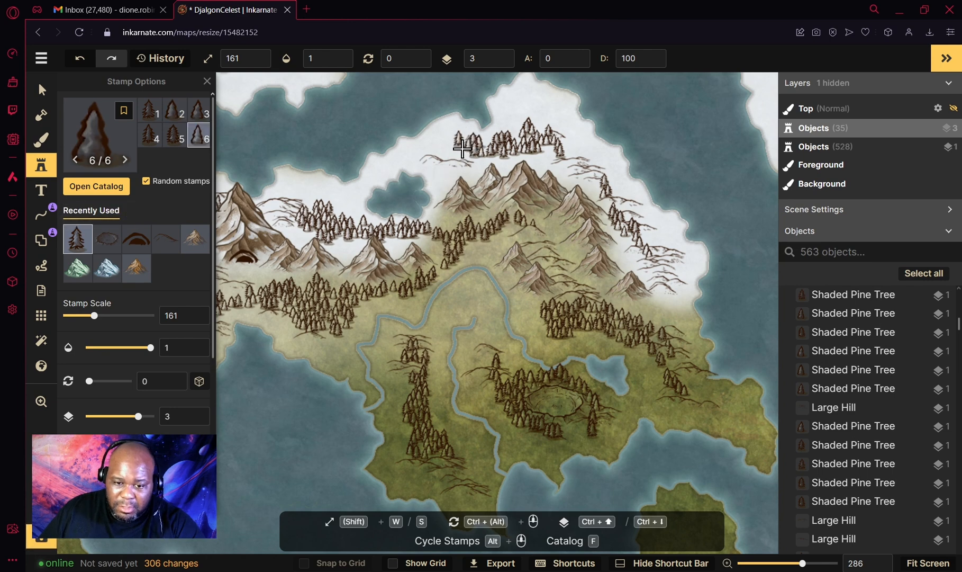
{"action": "left_click", "coordinate": [653, 380]}
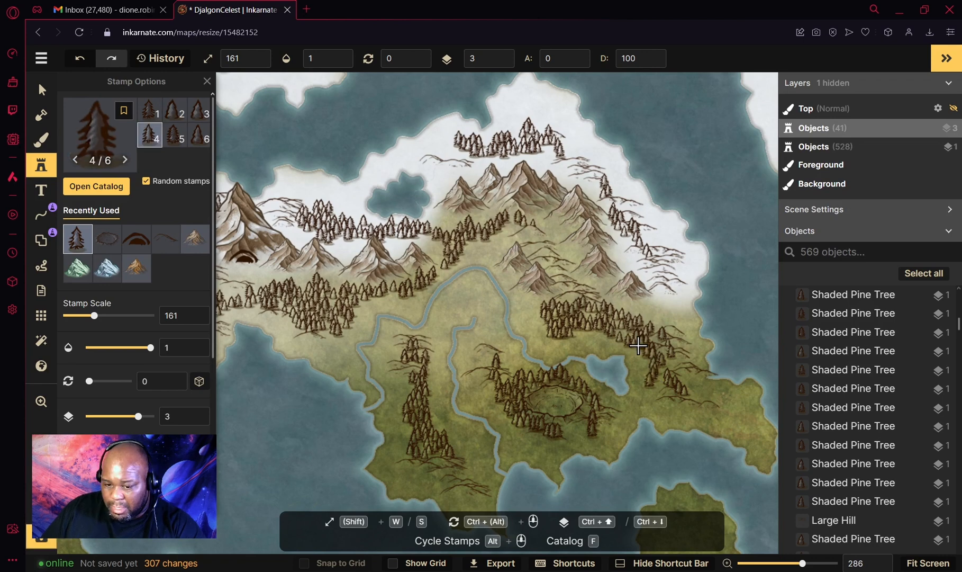
{"action": "left_click_drag", "start_coordinate": [639, 345], "coordinate": [629, 335]}
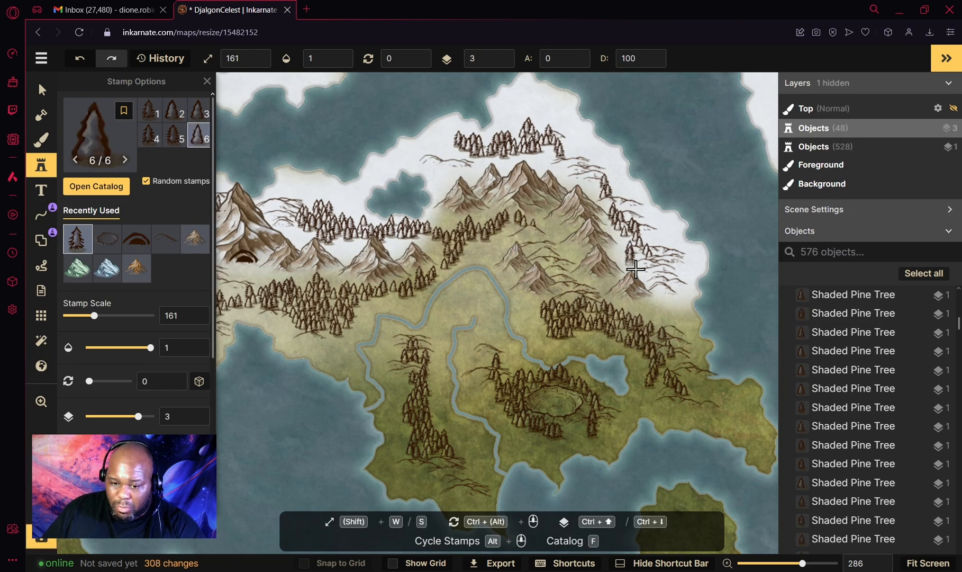
{"action": "left_click", "coordinate": [410, 307]}
Fill the gaps between the western mountains east of the cave with more shaded pine trees at scale 161
{"action": "scroll", "coordinate": [409, 307], "scroll_direction": "down", "scroll_amount": 5}
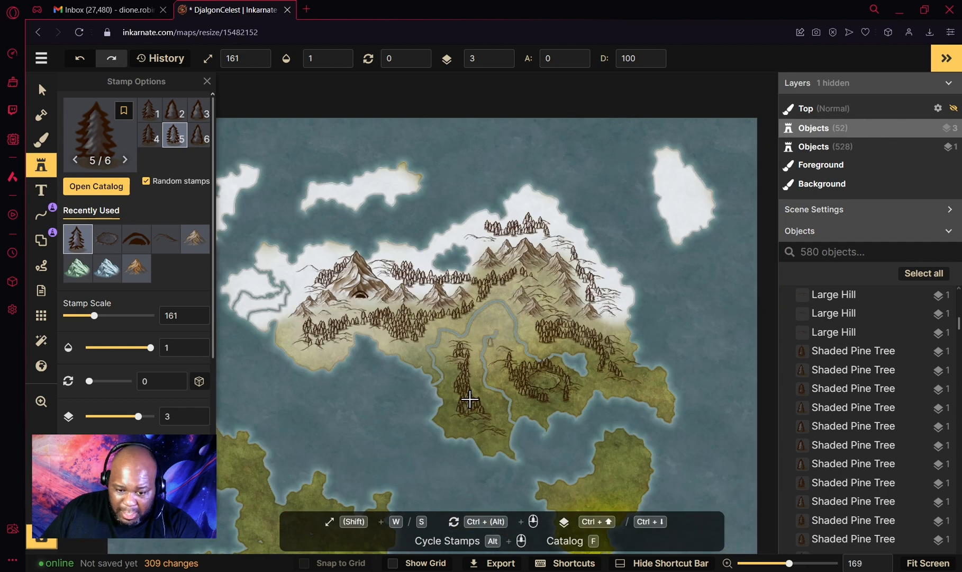
{"action": "scroll", "coordinate": [354, 318], "scroll_direction": "down", "scroll_amount": 2}
{"action": "scroll", "coordinate": [434, 323], "scroll_direction": "up", "scroll_amount": 1}
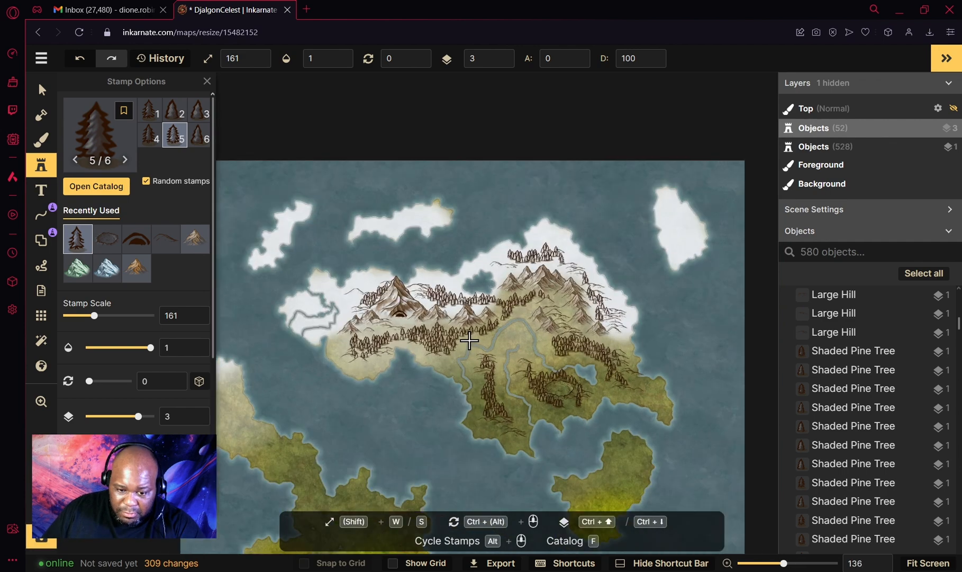
{"action": "scroll", "coordinate": [469, 340], "scroll_direction": "up", "scroll_amount": 3}
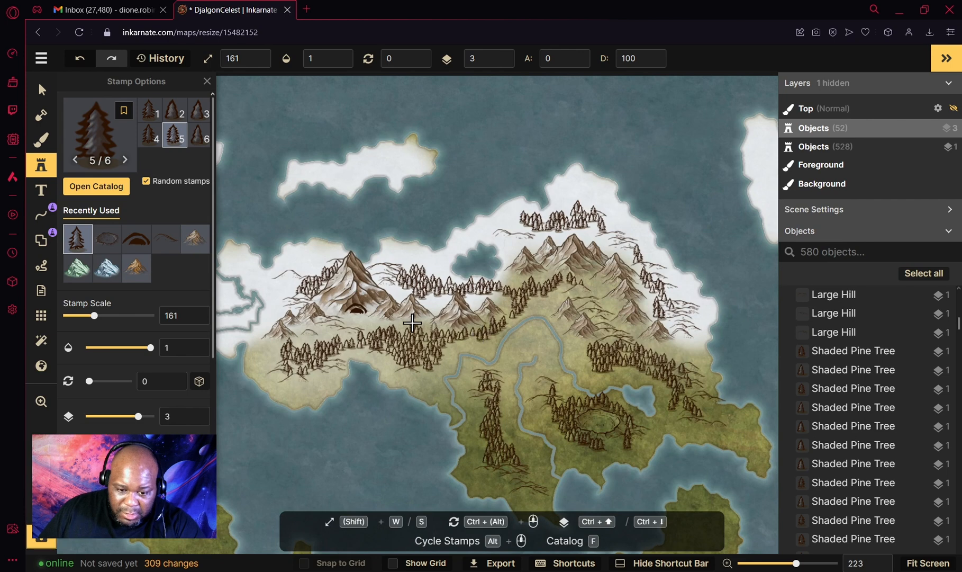
{"action": "left_click", "coordinate": [413, 322]}
{"action": "left_click", "coordinate": [601, 254]}
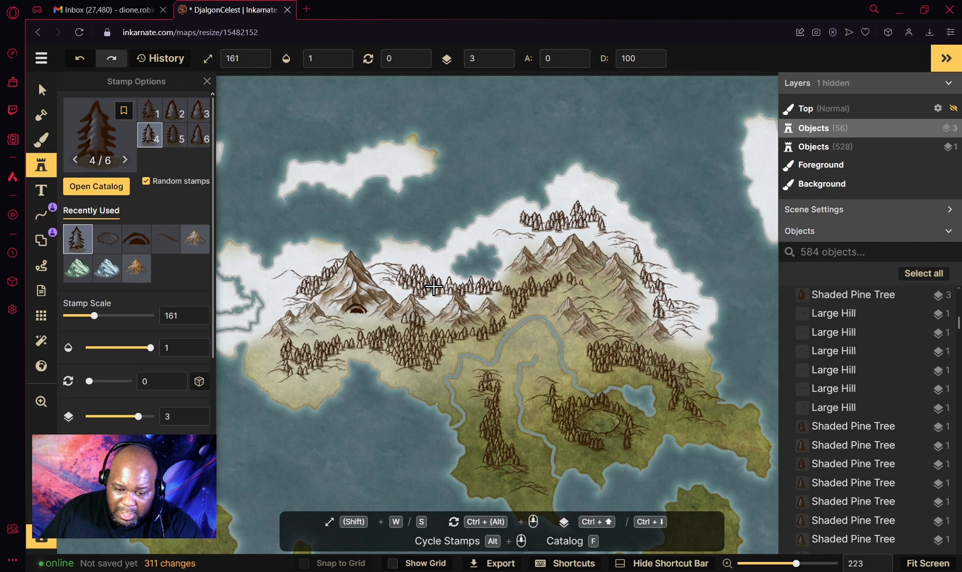
{"action": "left_click_drag", "start_coordinate": [437, 309], "coordinate": [429, 299]}
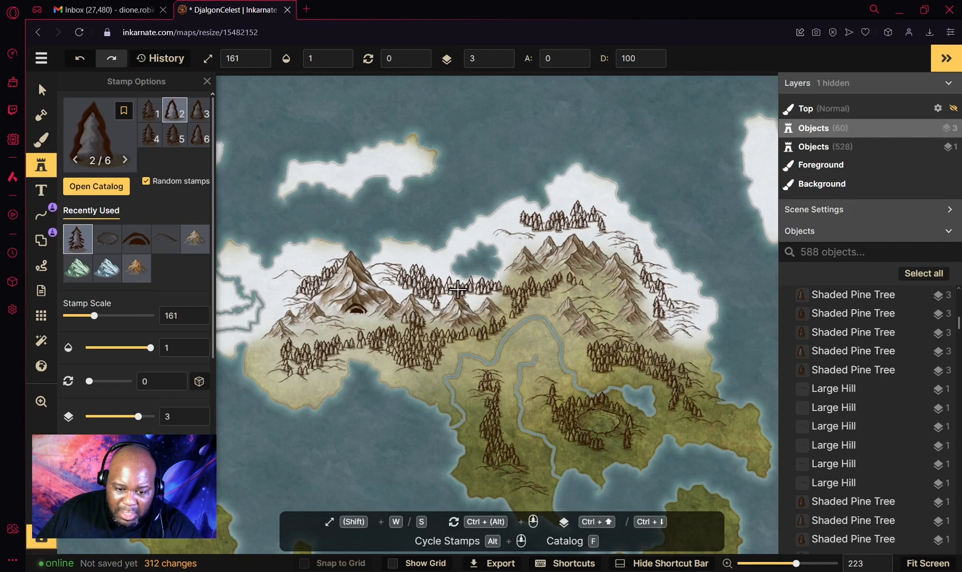
Save the resized map as a new map named DjalgonCelest
{"action": "left_click", "coordinate": [36, 168]}
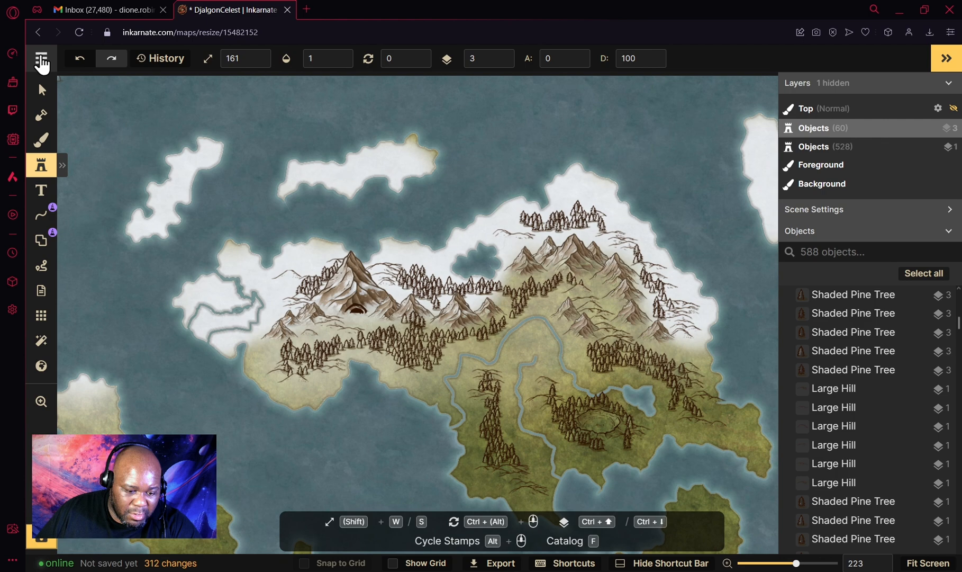
{"action": "left_click", "coordinate": [42, 60]}
{"action": "left_click", "coordinate": [64, 107]}
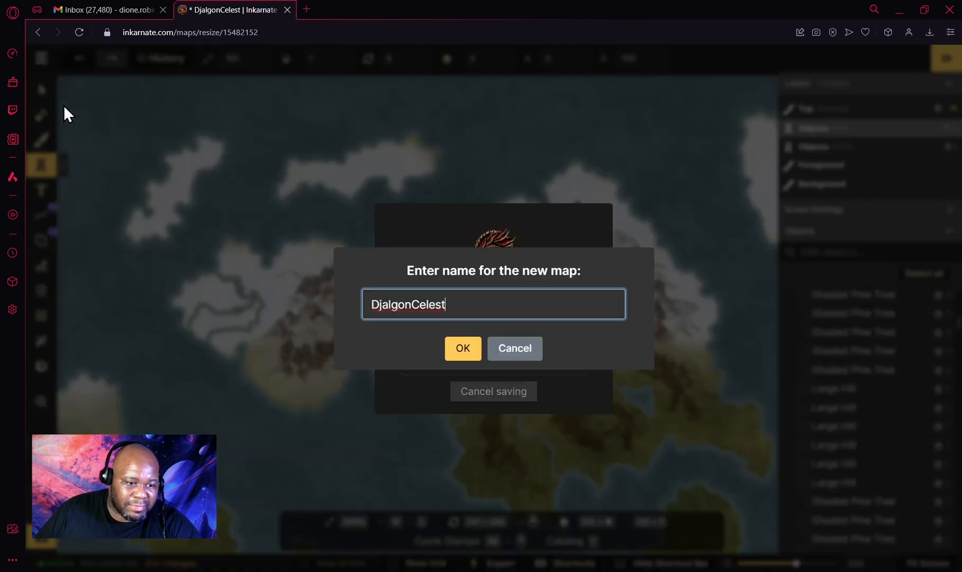
{"action": "left_click", "coordinate": [459, 362]}
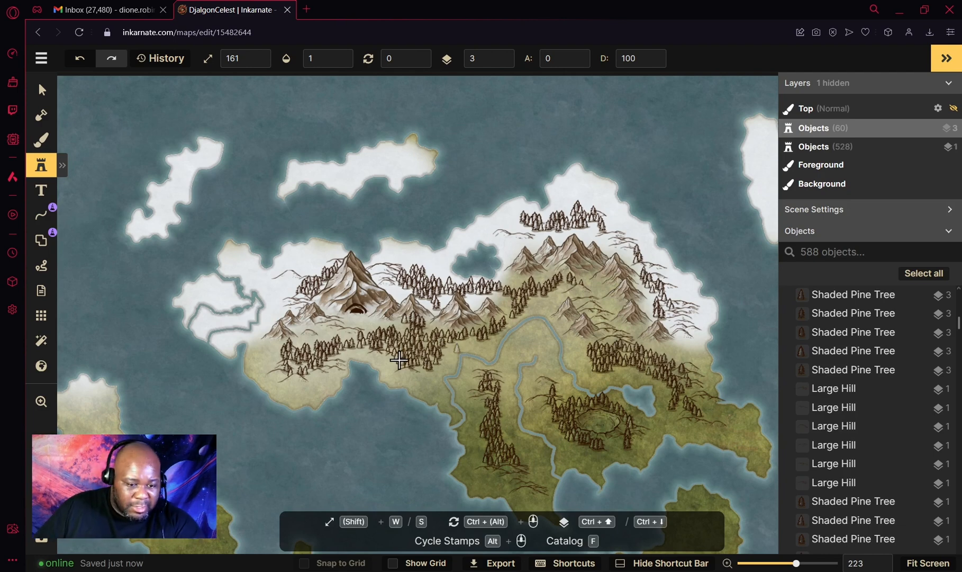
Choose the four-variant spired city stamp from the second Parchment World Icons category of the stamp catalog
{"action": "left_click", "coordinate": [62, 166]}
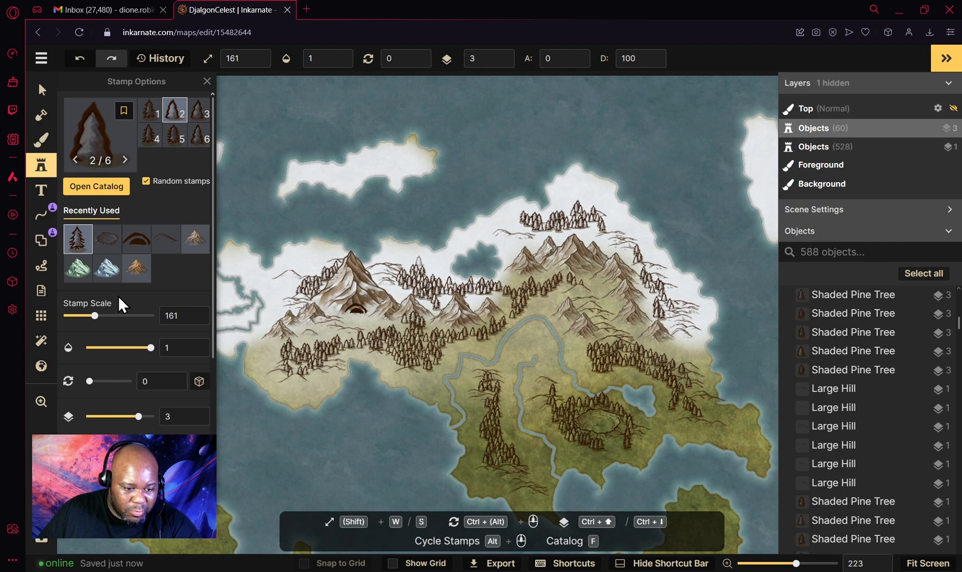
{"action": "left_click", "coordinate": [110, 189]}
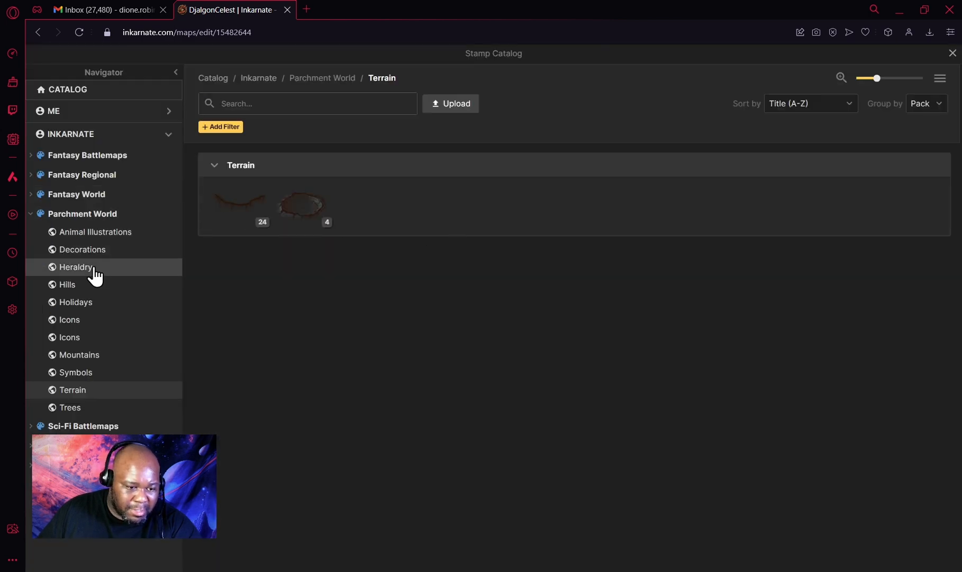
{"action": "left_click", "coordinate": [69, 320]}
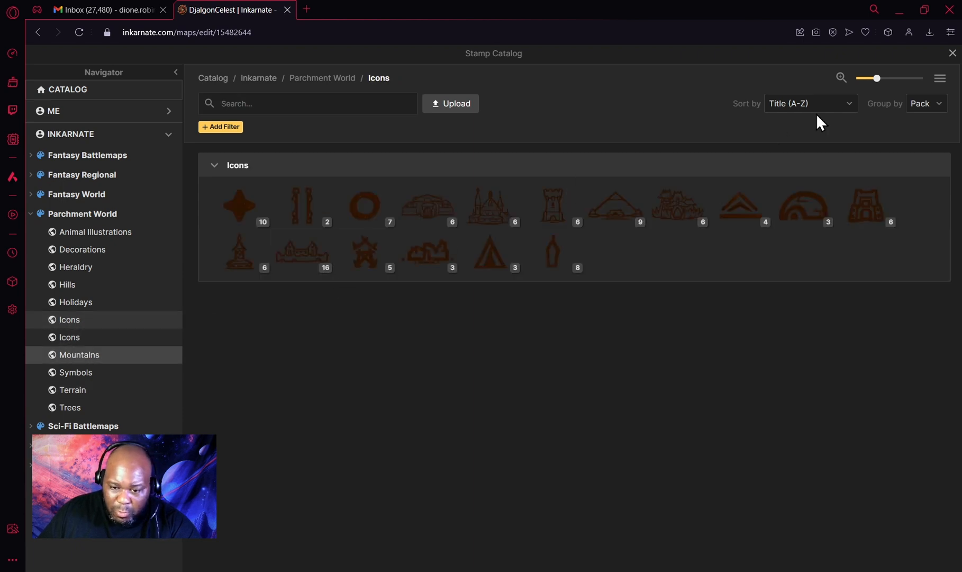
{"action": "left_click", "coordinate": [74, 342]}
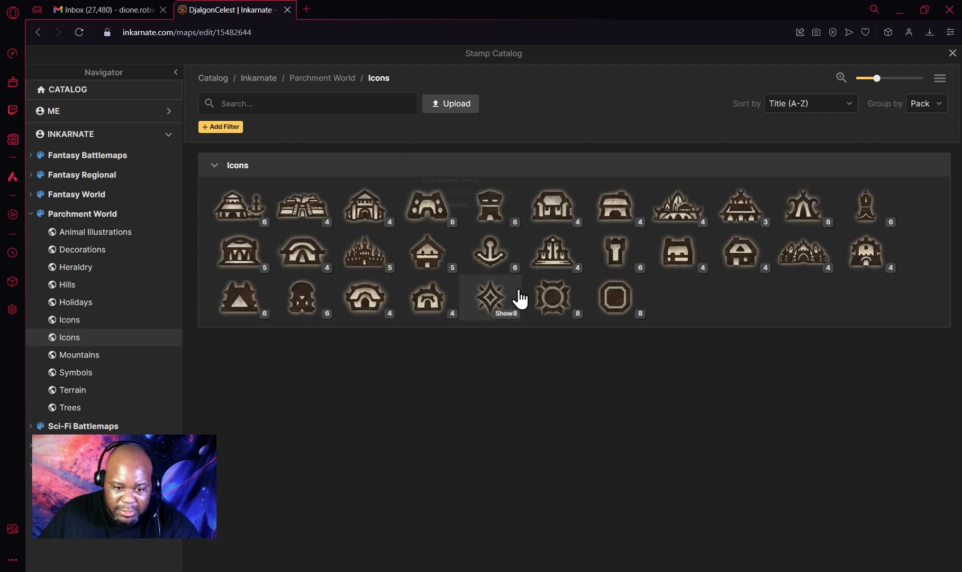
{"action": "left_click", "coordinate": [679, 218]}
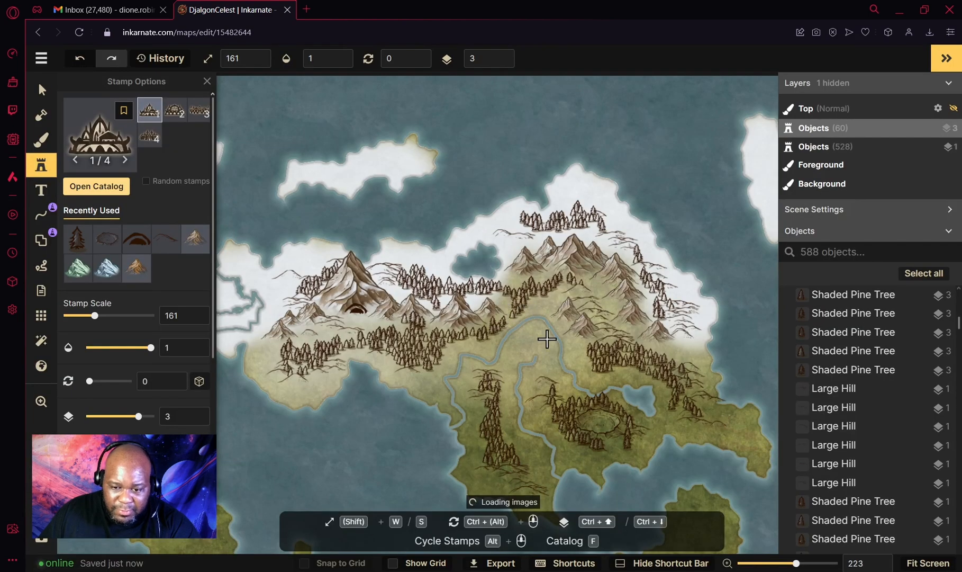
Turn on random variants for the spired city stamp and set its scale to 75
{"action": "left_click", "coordinate": [612, 423]}
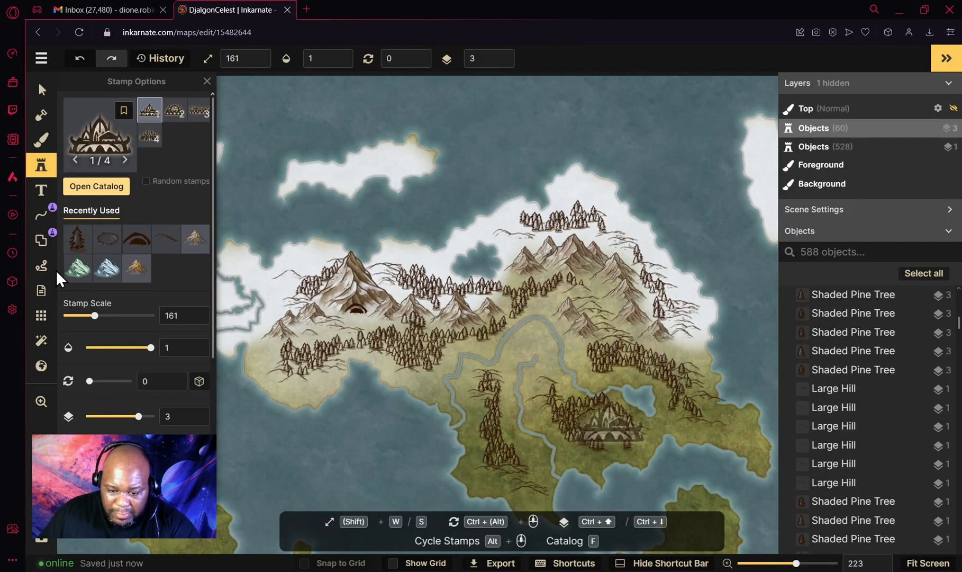
{"action": "left_click_drag", "start_coordinate": [96, 317], "coordinate": [80, 317]}
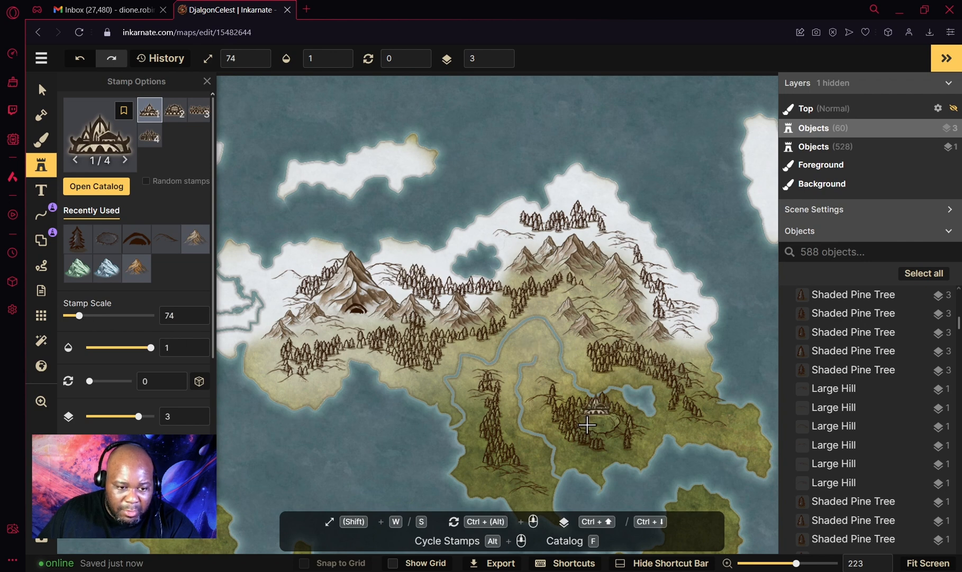
{"action": "left_click", "coordinate": [148, 181]}
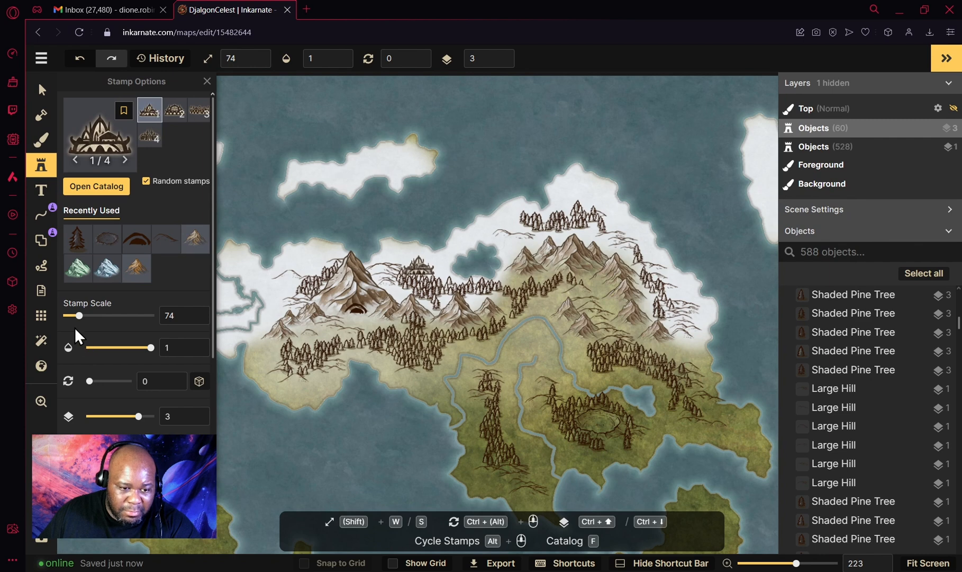
{"action": "left_click_drag", "start_coordinate": [78, 317], "coordinate": [73, 317]}
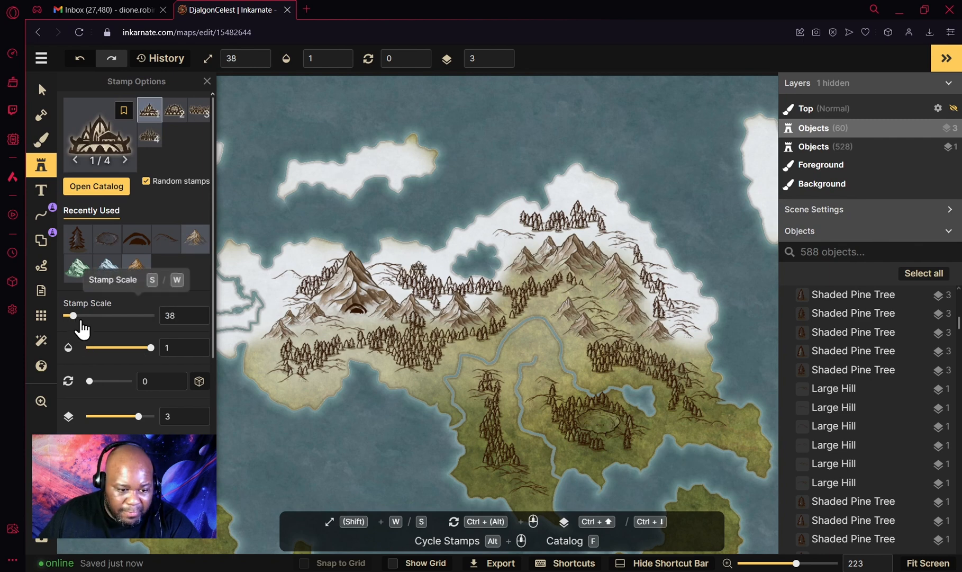
{"action": "left_click_drag", "start_coordinate": [73, 316], "coordinate": [79, 320]}
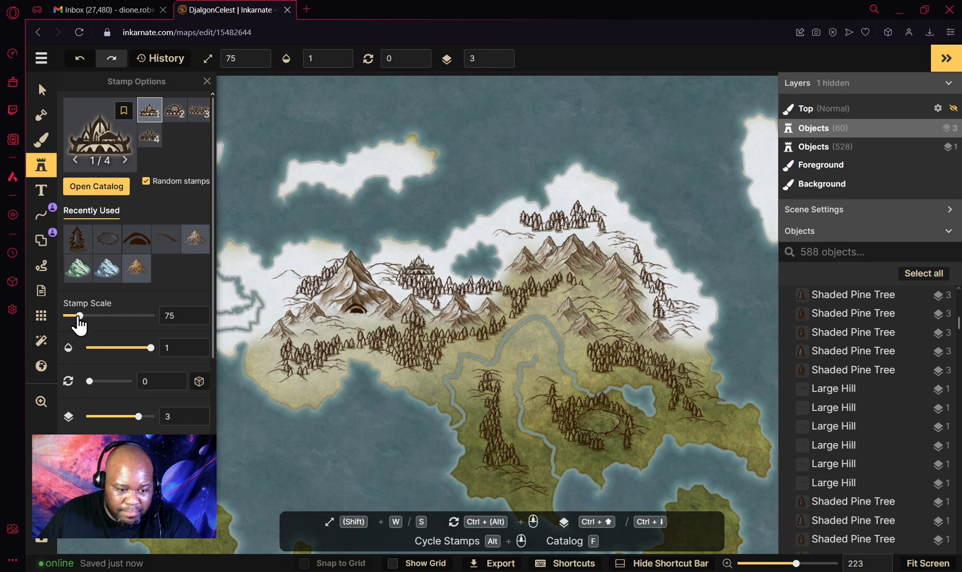
Place a city icon inside the forest-ringed crater, raise it to layer 5 and reduce its scale to 49
{"action": "left_click", "coordinate": [598, 416]}
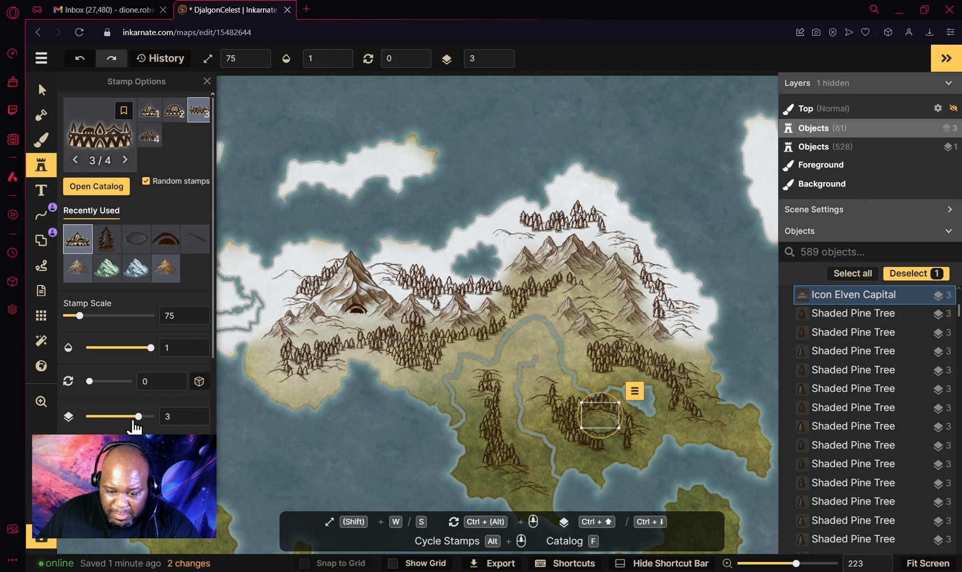
{"action": "left_click_drag", "start_coordinate": [138, 416], "coordinate": [150, 416]}
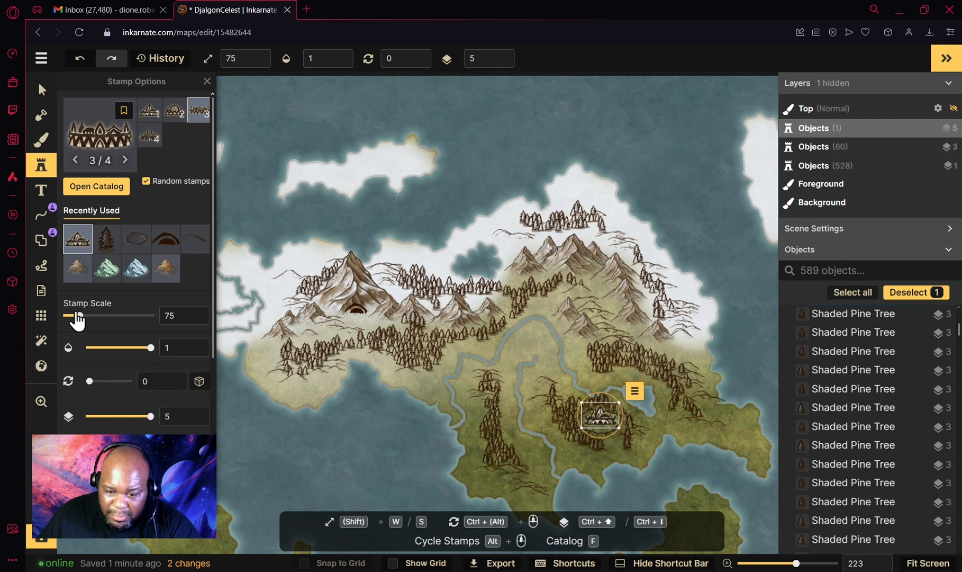
{"action": "left_click_drag", "start_coordinate": [77, 318], "coordinate": [75, 318]}
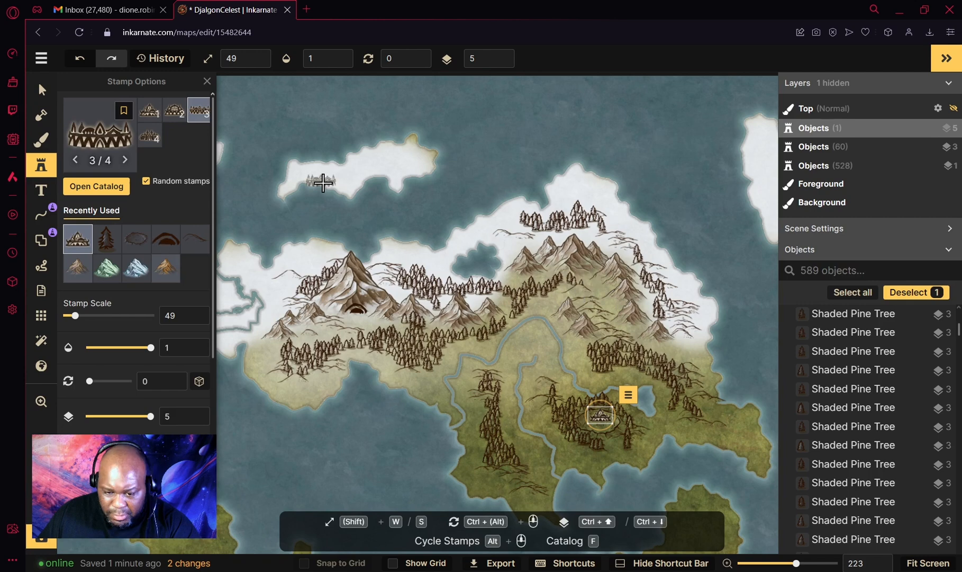
Place city icons at scale 49 on the southwestern coast, the eastern peninsula, the central river bend and the snowy western peninsula
{"action": "left_click", "coordinate": [361, 313]}
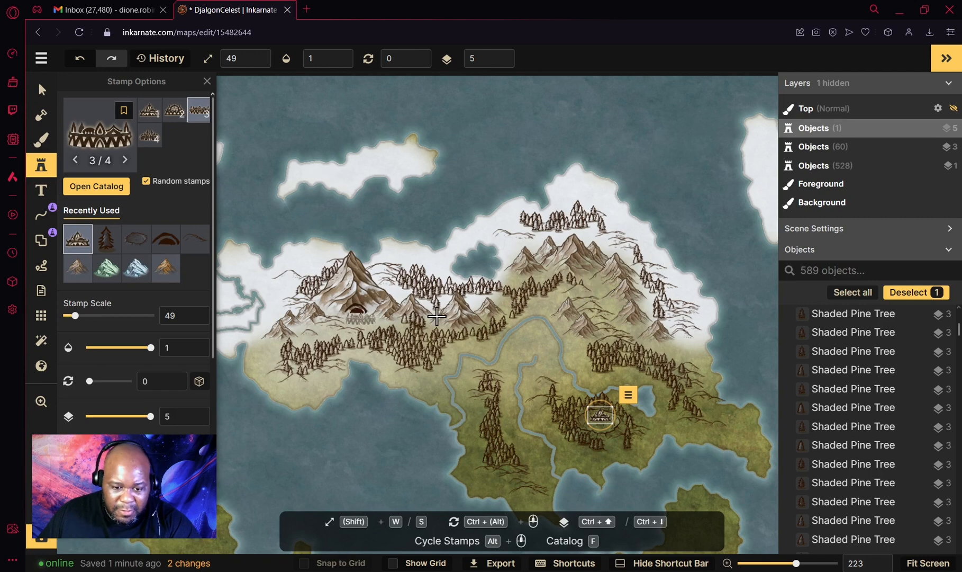
{"action": "left_click", "coordinate": [304, 387]}
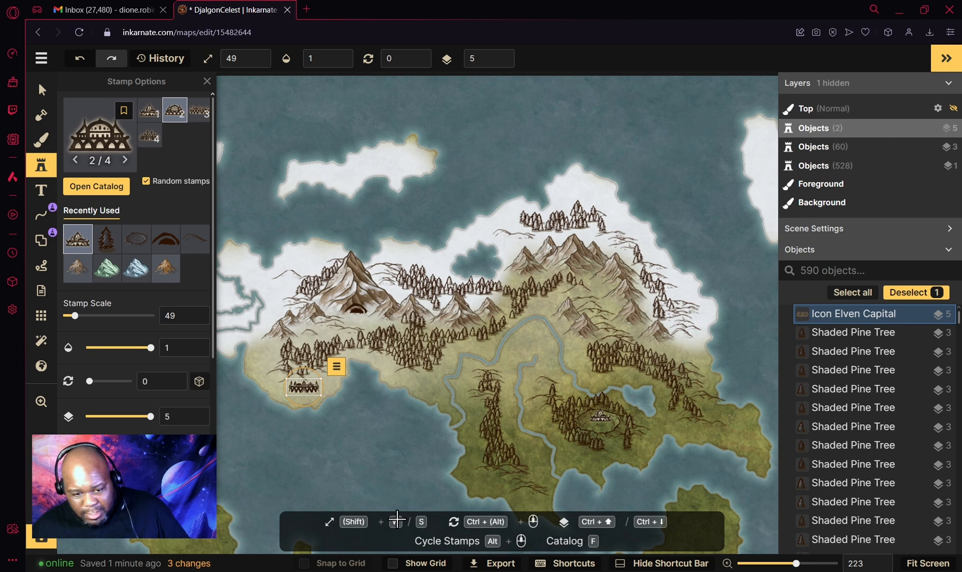
{"action": "left_click", "coordinate": [735, 426]}
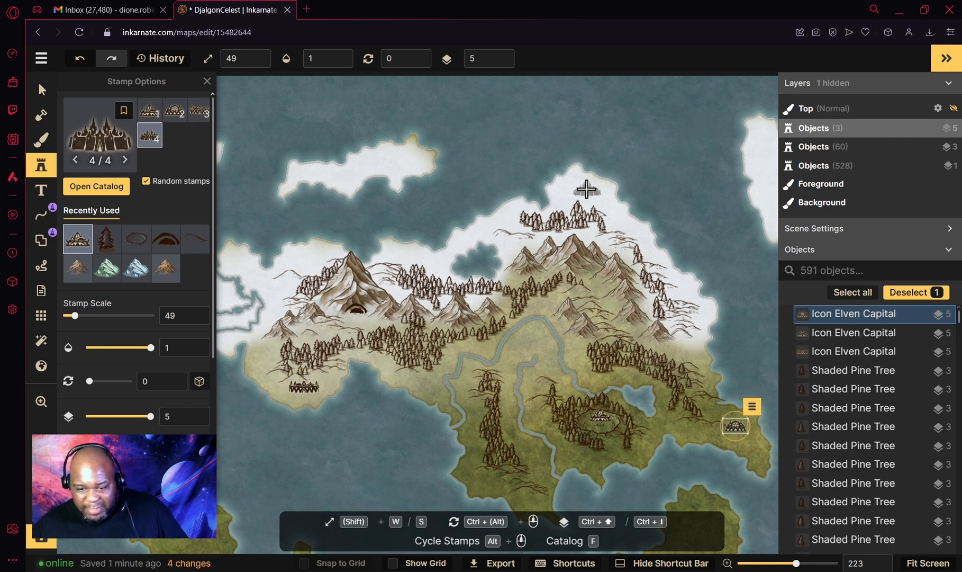
{"action": "scroll", "coordinate": [741, 395], "scroll_direction": "down", "scroll_amount": 2}
{"action": "scroll", "coordinate": [516, 363], "scroll_direction": "up", "scroll_amount": 2}
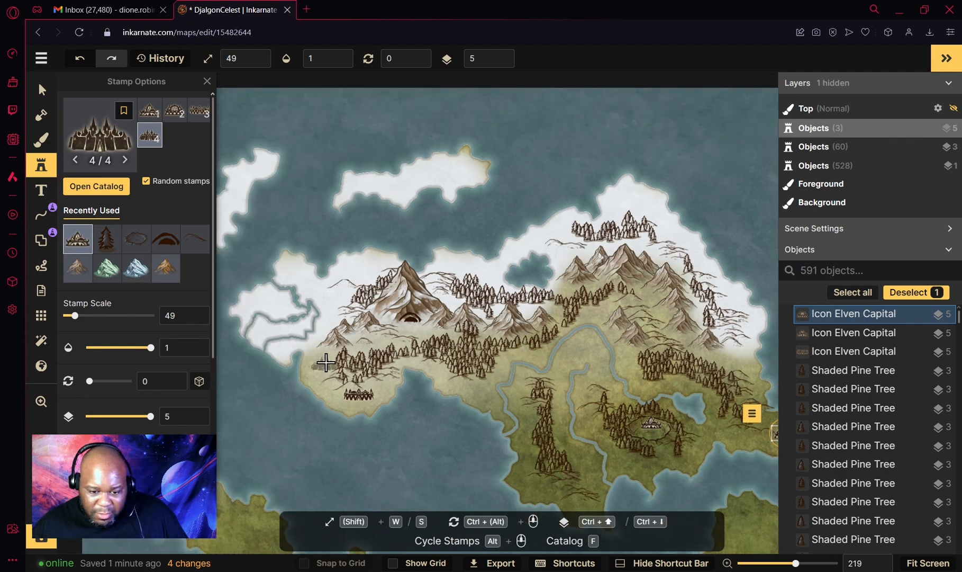
{"action": "left_click", "coordinate": [584, 338]}
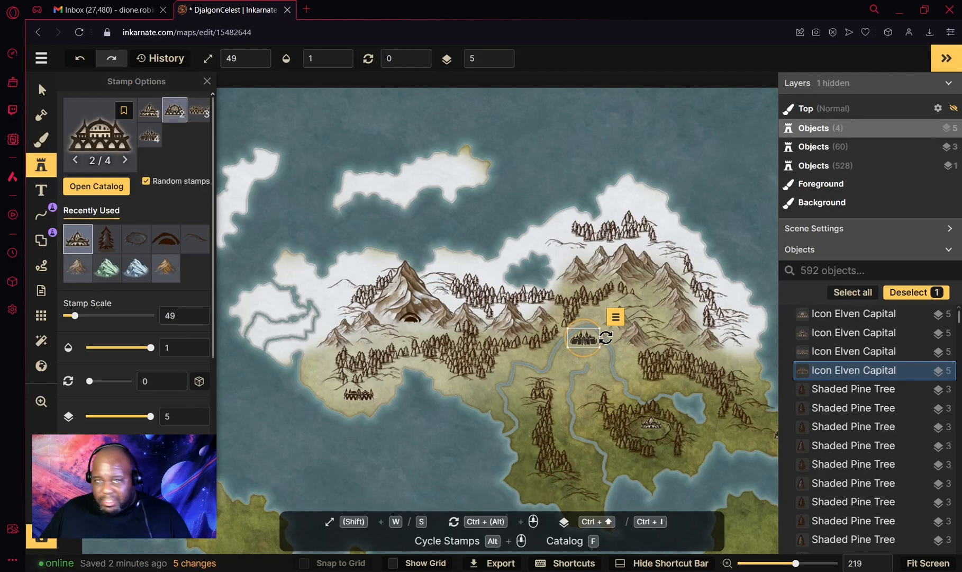
{"action": "left_click", "coordinate": [271, 297]}
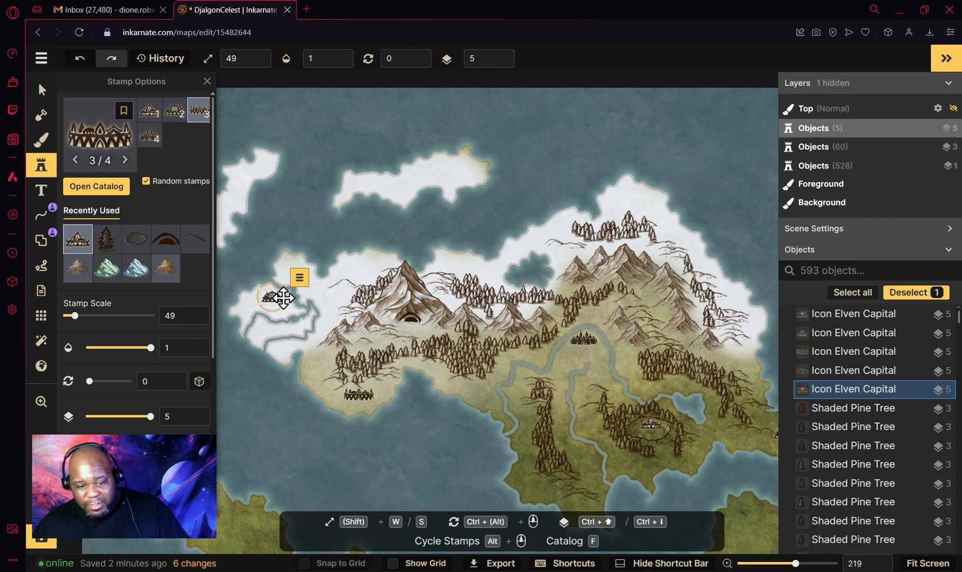
Add city icons at scale 49 on the mainland's southern tip and above the northern snow forest
{"action": "scroll", "coordinate": [483, 476], "scroll_direction": "down", "scroll_amount": 4}
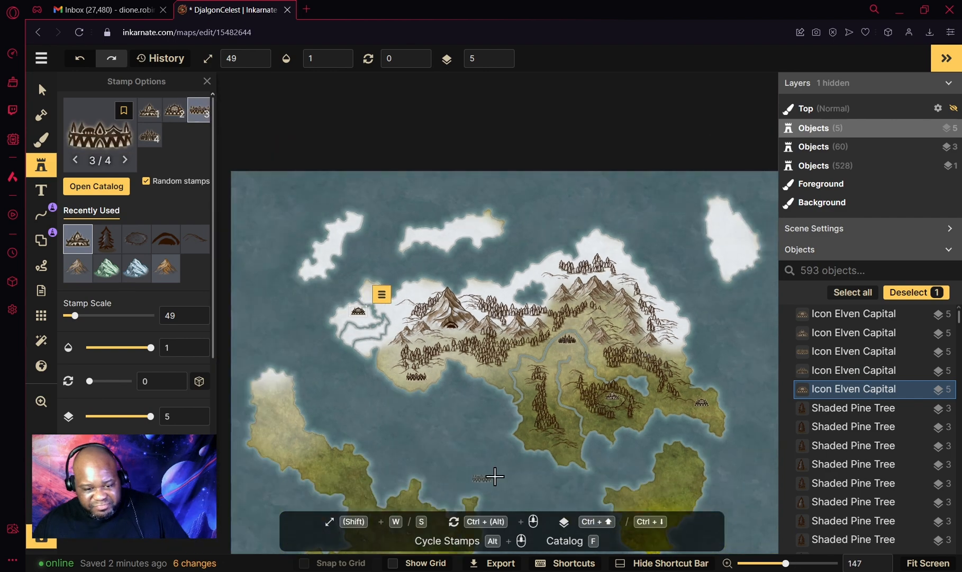
{"action": "left_click", "coordinate": [567, 451]}
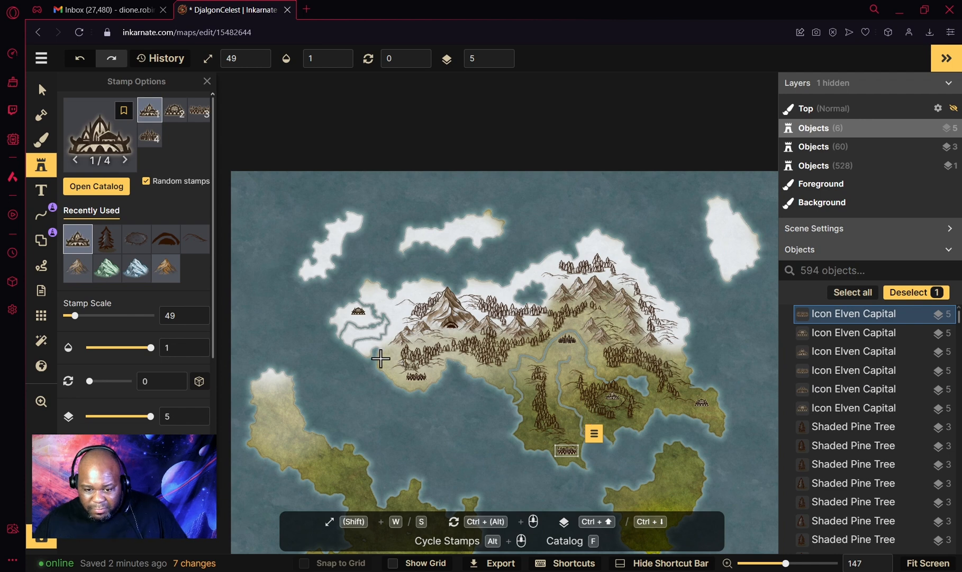
{"action": "left_click", "coordinate": [580, 247]}
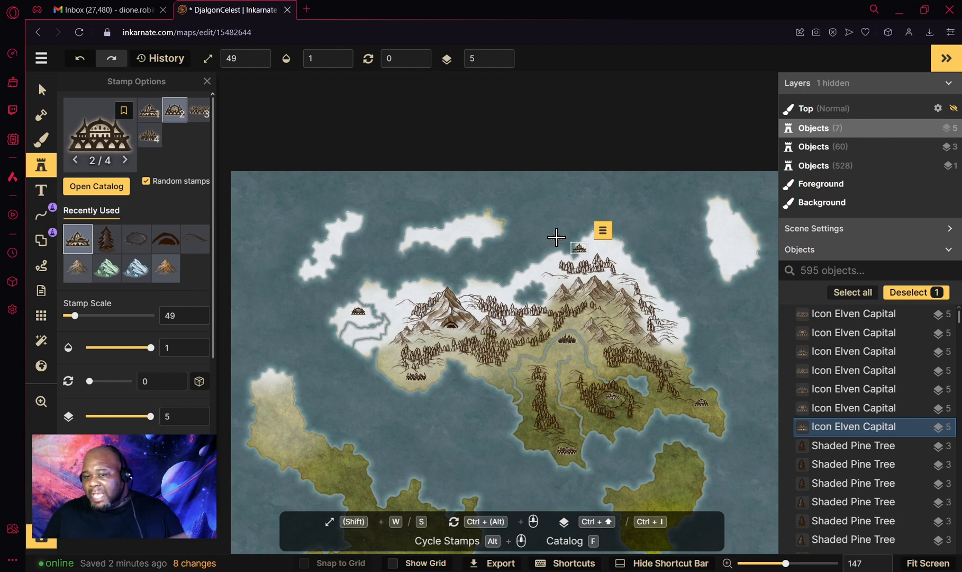
Place a city icon at scale 49 on each of the three snowy islands north of the mainland
{"action": "left_click", "coordinate": [726, 230]}
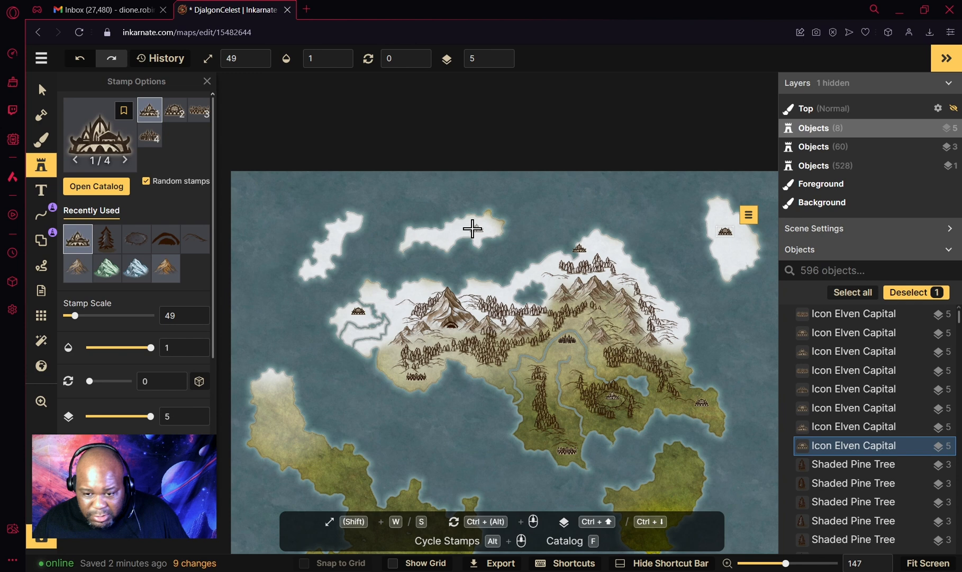
{"action": "left_click", "coordinate": [472, 228]}
{"action": "left_click", "coordinate": [329, 244]}
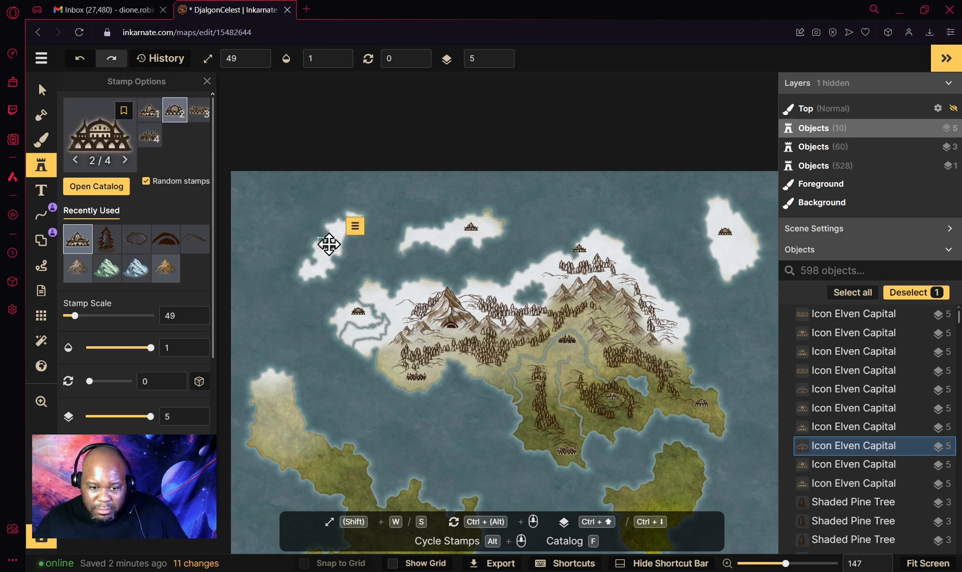
Delete the city icons from the three snowy northern islands
{"action": "key", "text": "v"}
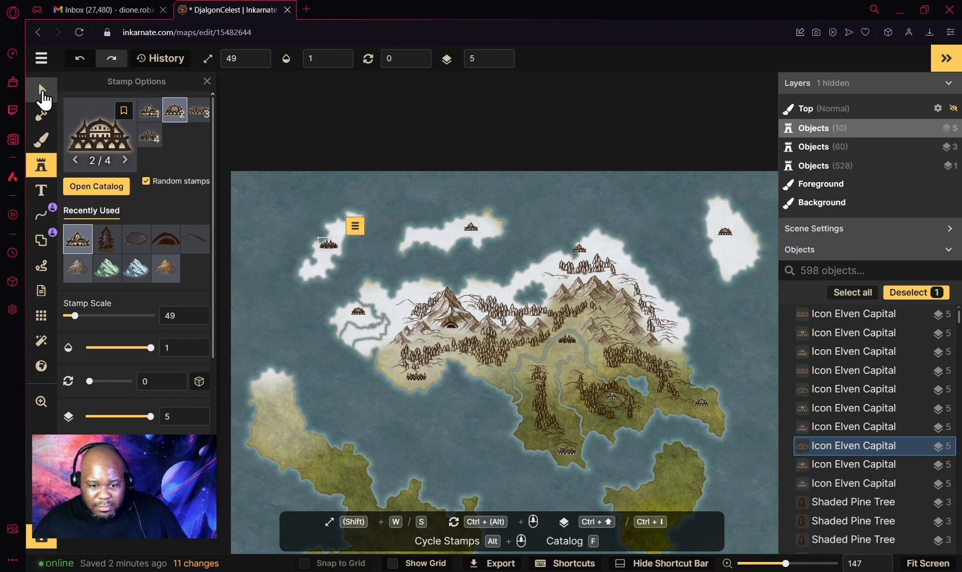
{"action": "left_click_drag", "start_coordinate": [514, 191], "coordinate": [308, 248]}
{"action": "key", "text": "Delete"}
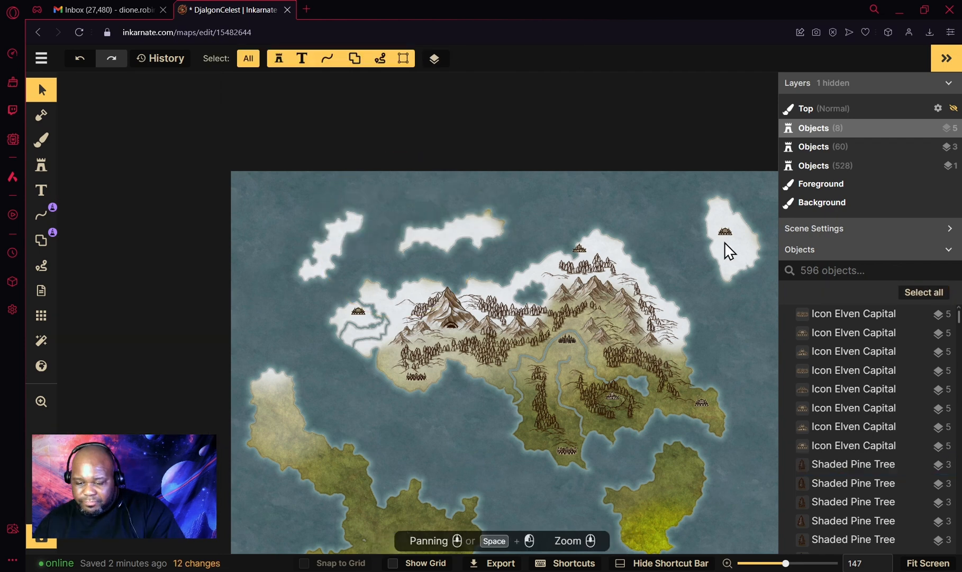
{"action": "left_click", "coordinate": [730, 229]}
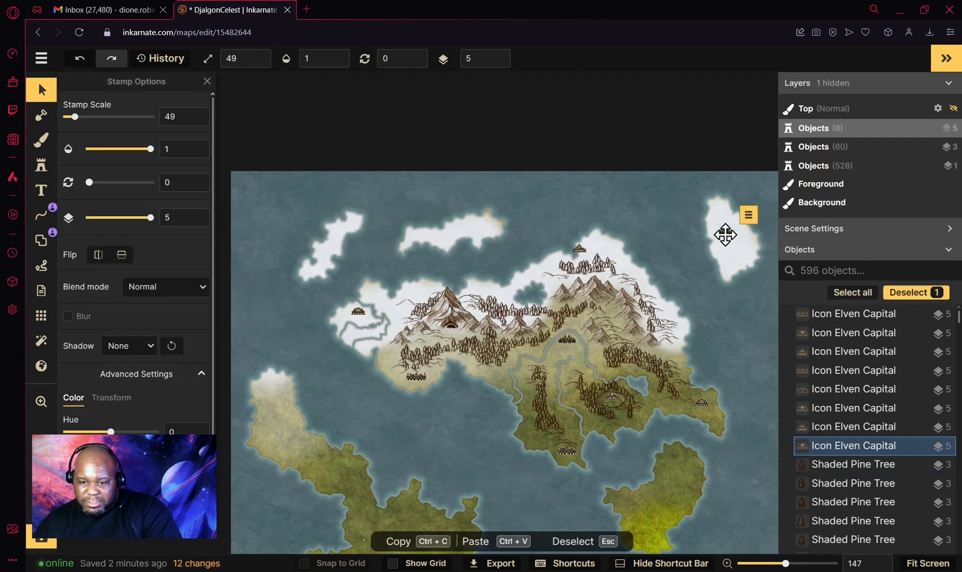
{"action": "key", "text": "Delete"}
Move a cluster of shaded pines from the forest southeast of the cave to the green island southeast of the mainland
{"action": "scroll", "coordinate": [616, 284], "scroll_direction": "down", "scroll_amount": 1}
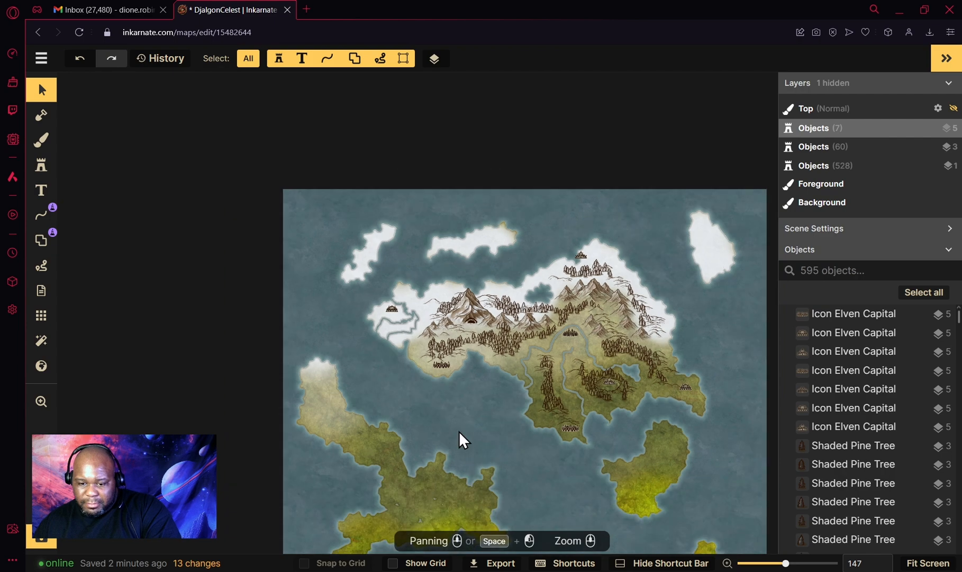
{"action": "scroll", "coordinate": [459, 432], "scroll_direction": "down", "scroll_amount": 2}
{"action": "left_click", "coordinate": [537, 449]}
{"action": "left_click", "coordinate": [27, 407]}
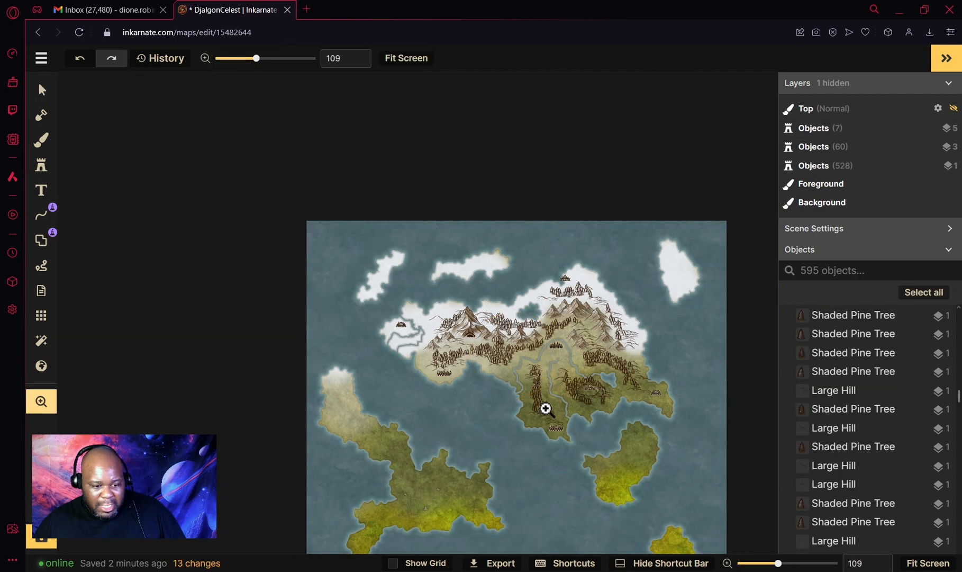
{"action": "left_click_drag", "start_coordinate": [546, 409], "coordinate": [484, 322]}
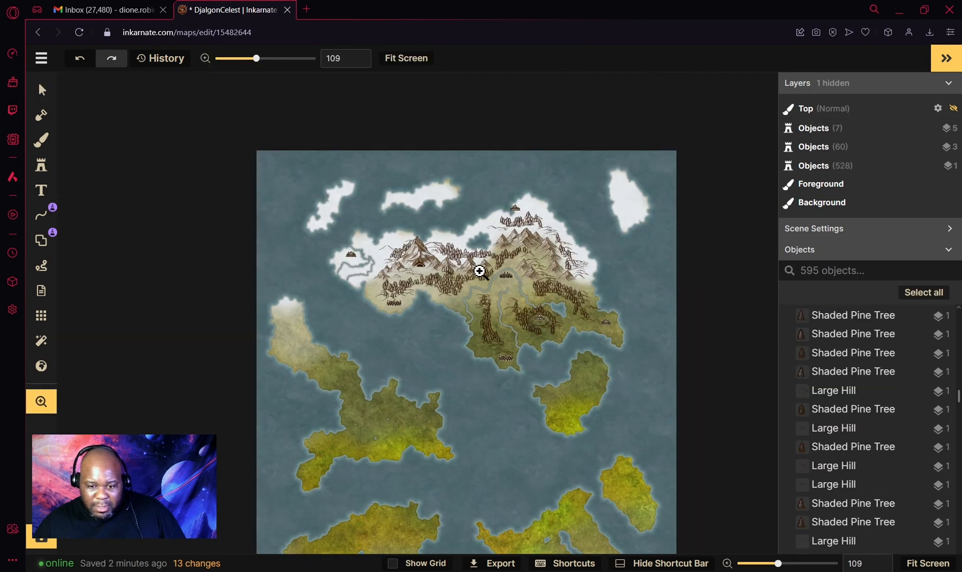
{"action": "left_click", "coordinate": [480, 271]}
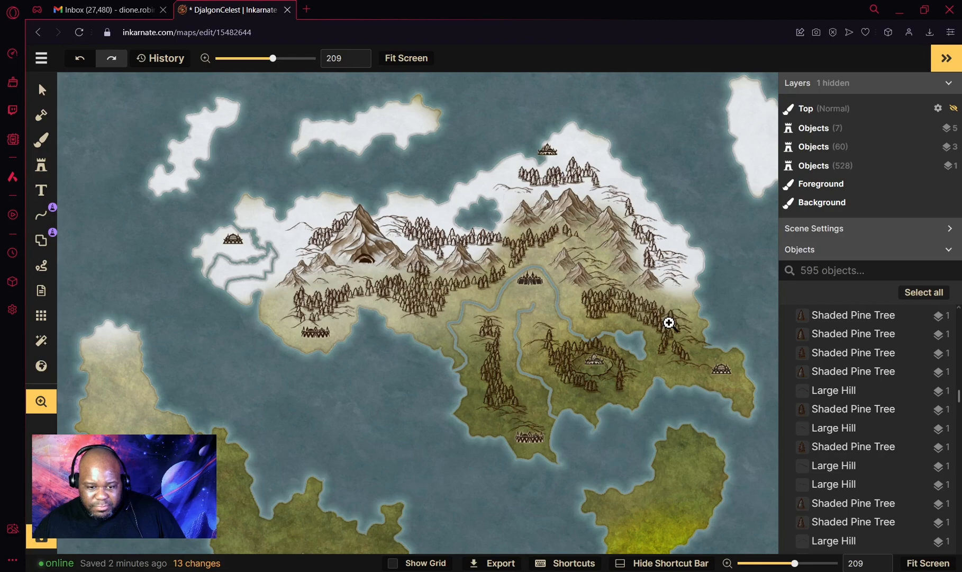
{"action": "scroll", "coordinate": [668, 323], "scroll_direction": "up", "scroll_amount": 1}
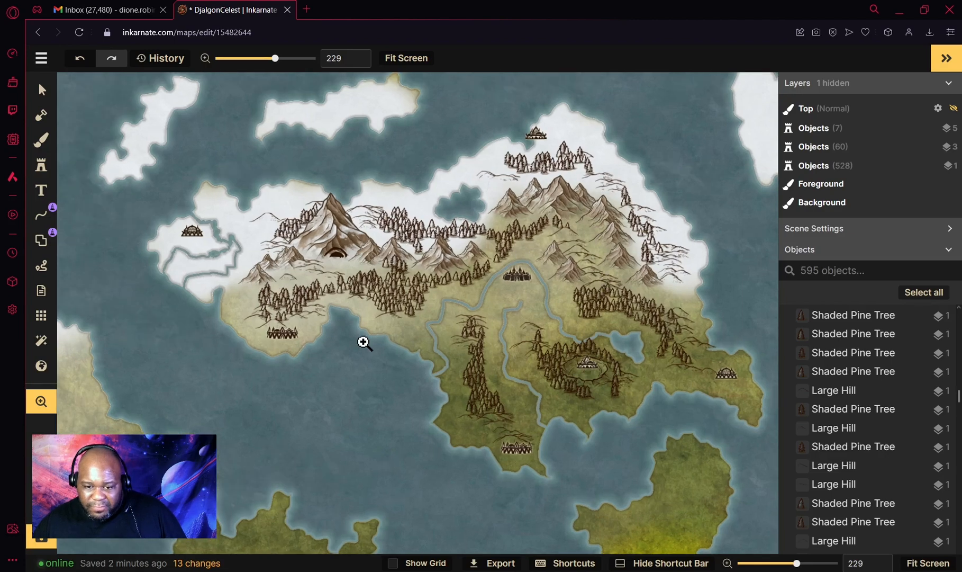
{"action": "key", "text": "v"}
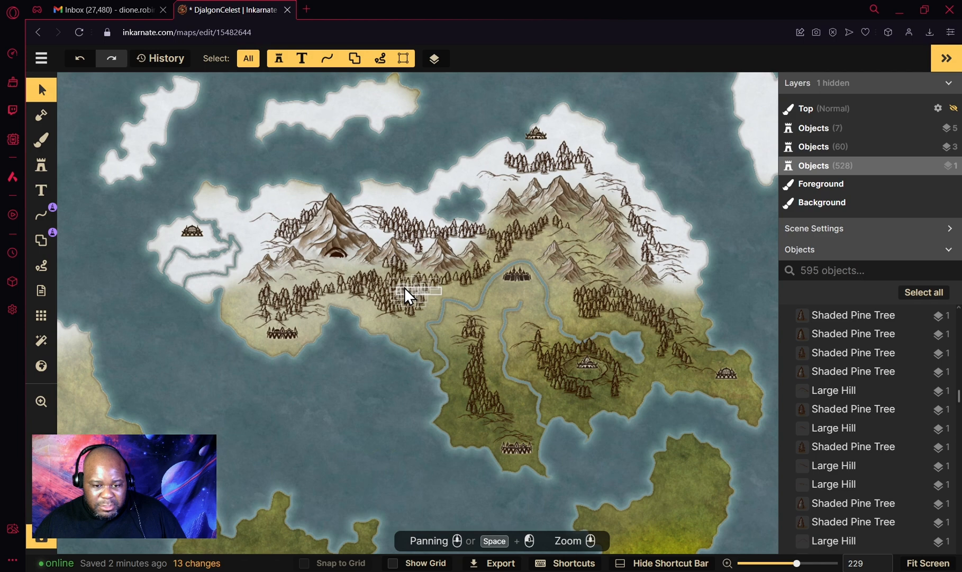
{"action": "left_click_drag", "start_coordinate": [405, 288], "coordinate": [735, 498]}
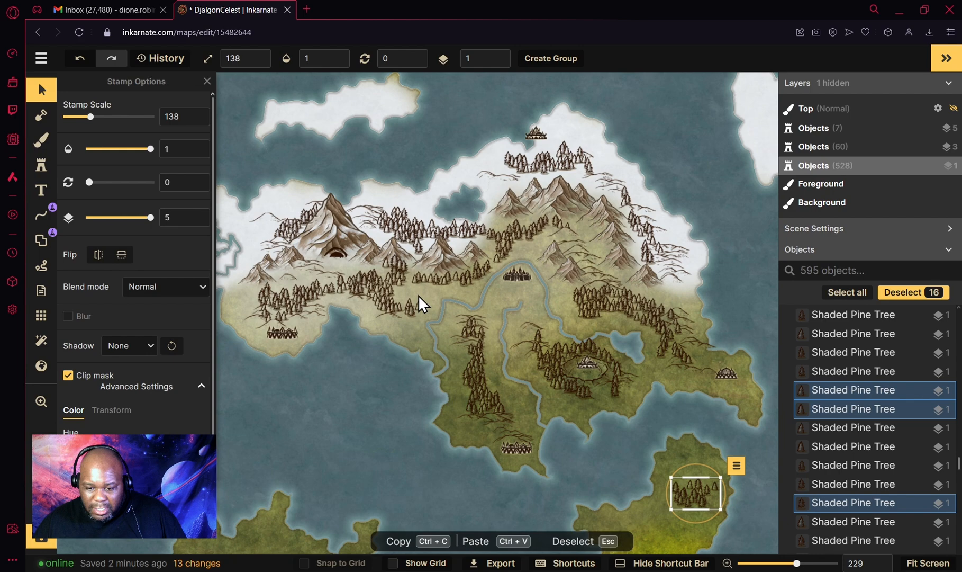
Try to rotate and rearrange small groups of shaded pines in the thinned forest southeast of the cave
{"action": "left_click_drag", "start_coordinate": [418, 295], "coordinate": [383, 273]}
{"action": "left_click_drag", "start_coordinate": [384, 273], "coordinate": [411, 300]}
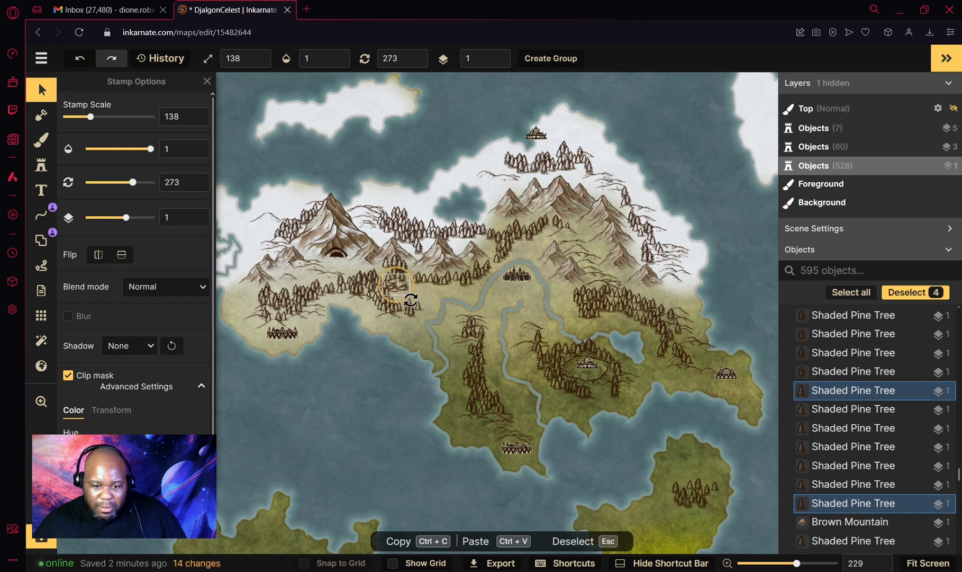
{"action": "key", "text": "ctrl+z"}
{"action": "left_click_drag", "start_coordinate": [432, 285], "coordinate": [386, 281]}
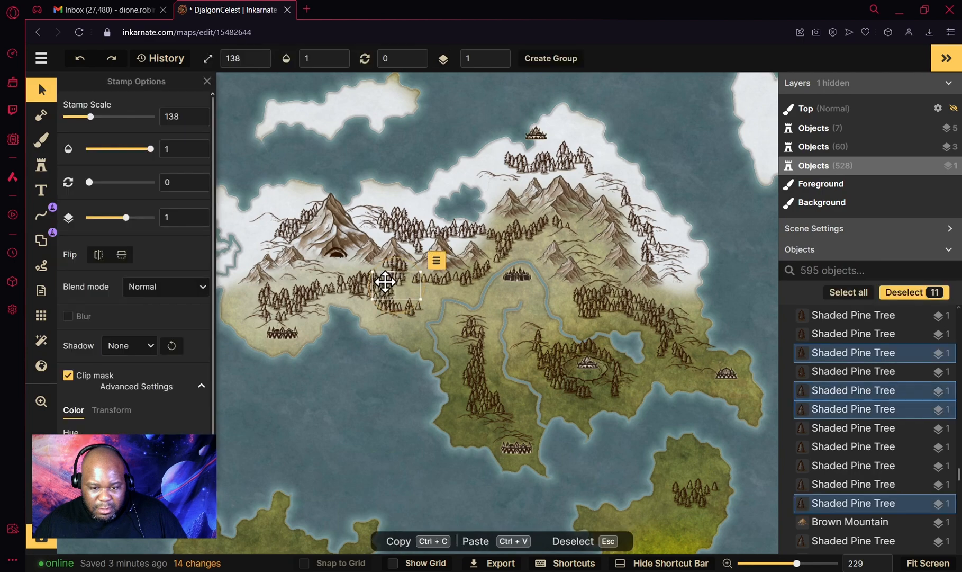
{"action": "key", "text": "ctrl+z"}
Move individual shaded pines from the northwest edge of the thinned forest southeast of the cave into the gap east of it
{"action": "left_click", "coordinate": [373, 275]}
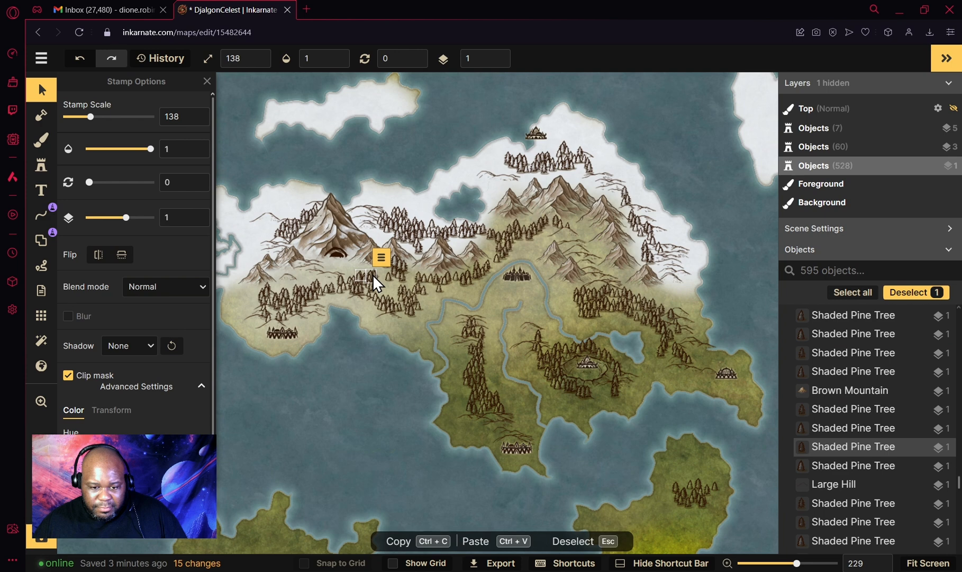
{"action": "left_click", "coordinate": [404, 291]}
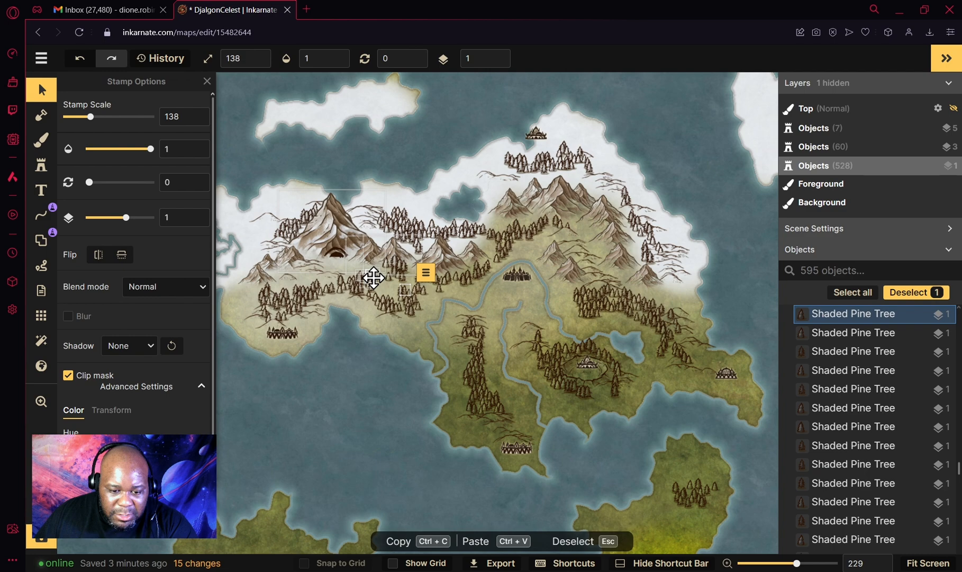
{"action": "scroll", "coordinate": [344, 276], "scroll_direction": "up", "scroll_amount": 5}
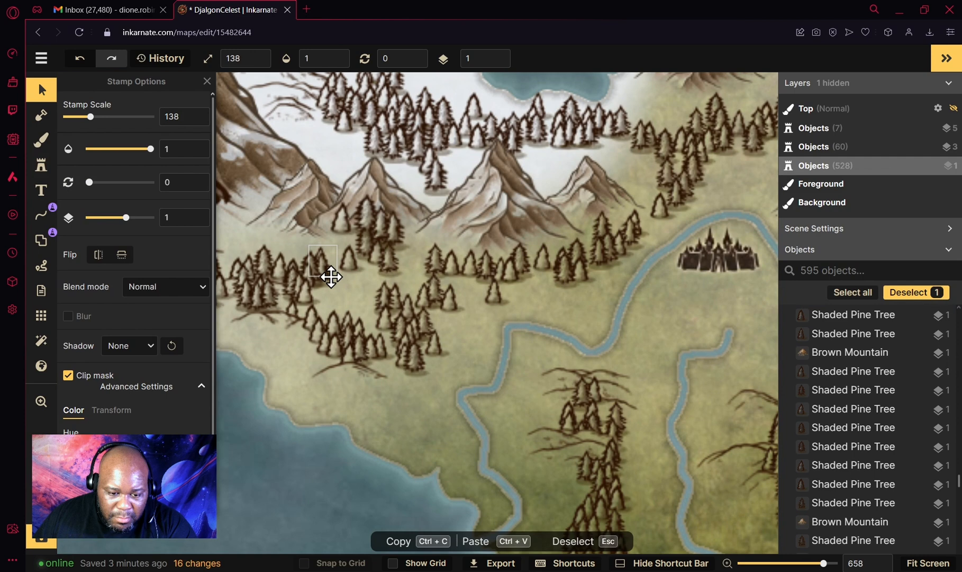
{"action": "left_click_drag", "start_coordinate": [331, 276], "coordinate": [421, 288]}
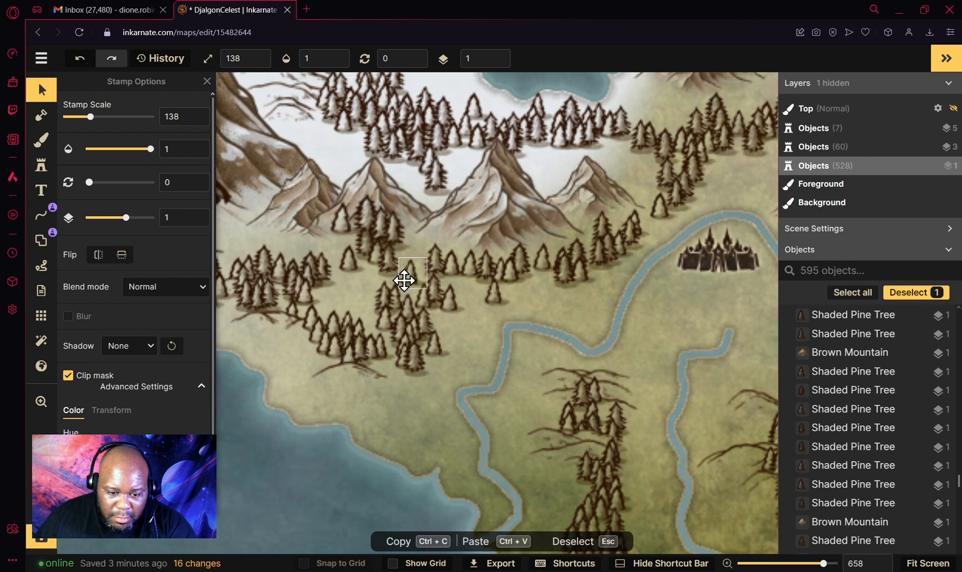
Reposition more single shaded pines to link the forest clumps below the mountains southeast of the cave
{"action": "left_click", "coordinate": [382, 297]}
{"action": "left_click", "coordinate": [453, 304]}
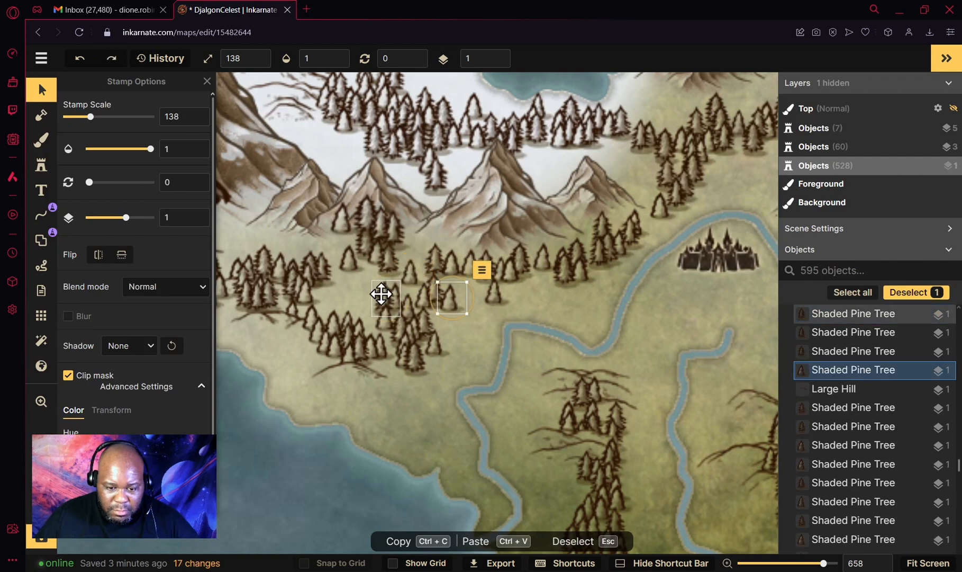
{"action": "left_click_drag", "start_coordinate": [382, 294], "coordinate": [410, 284]}
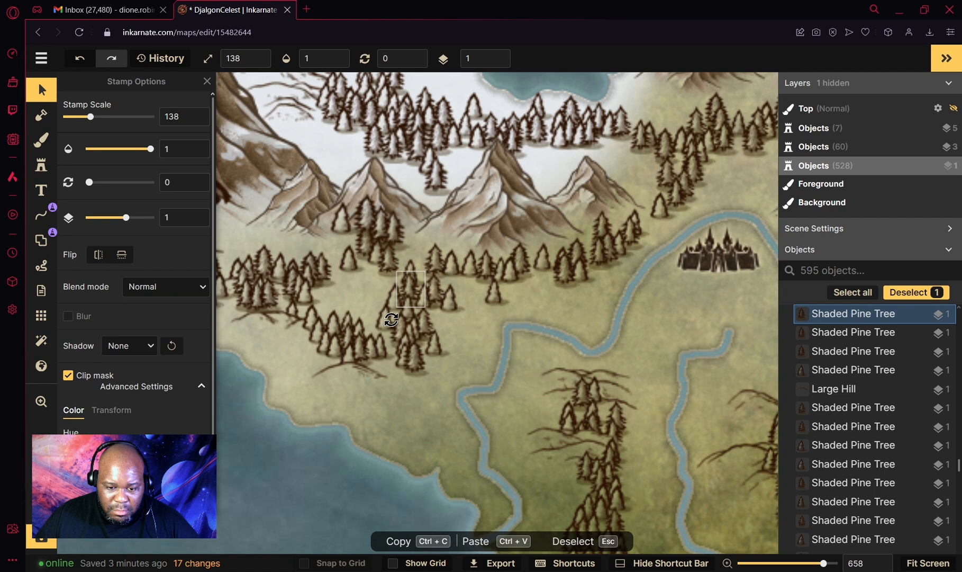
{"action": "left_click", "coordinate": [348, 261]}
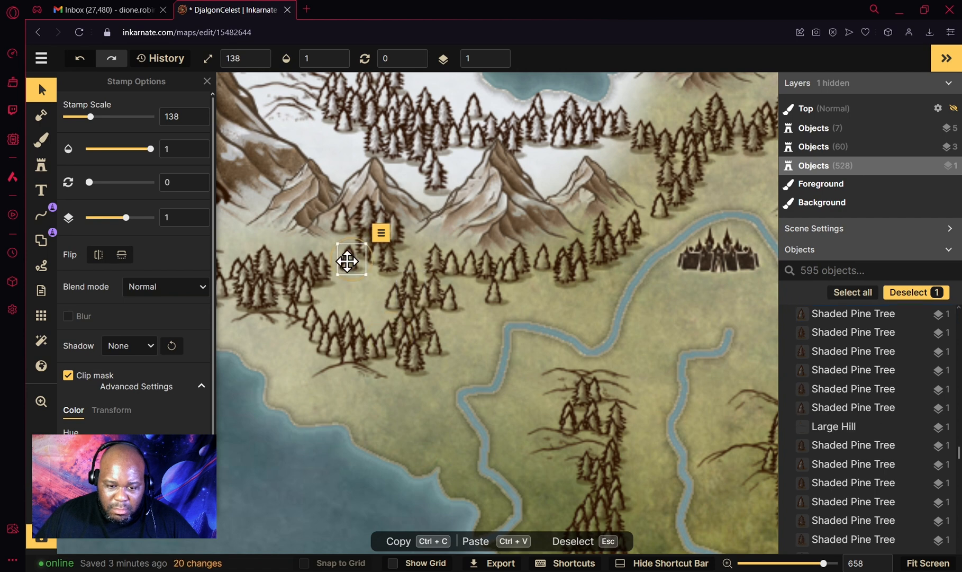
{"action": "left_click_drag", "start_coordinate": [347, 262], "coordinate": [403, 258]}
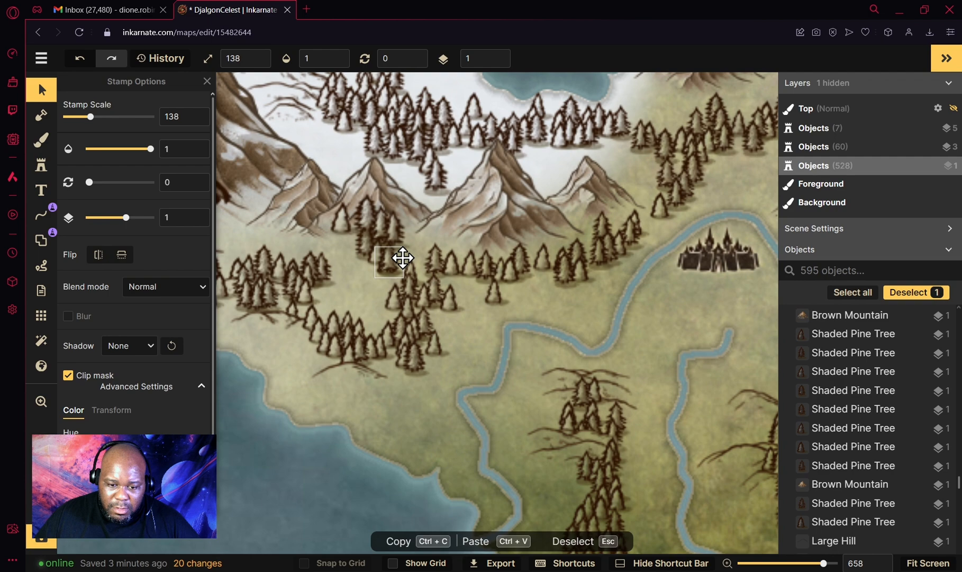
{"action": "scroll", "coordinate": [402, 258], "scroll_direction": "down", "scroll_amount": 3}
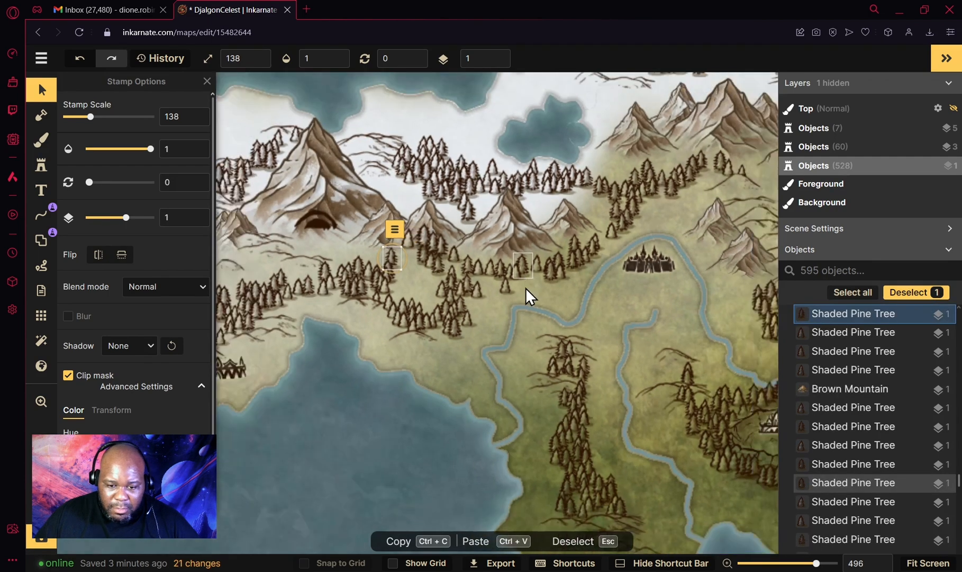
{"action": "scroll", "coordinate": [526, 287], "scroll_direction": "down", "scroll_amount": 9}
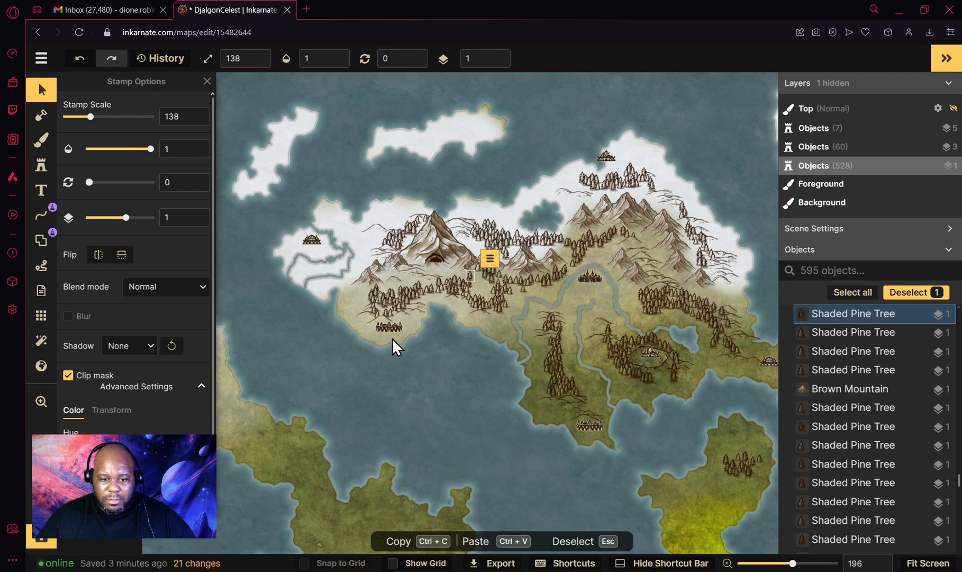
Shrink the city icon on the mainland's southwestern coast and set the northern city icon's scale to 40
{"action": "left_click", "coordinate": [392, 332]}
{"action": "left_click", "coordinate": [609, 157]}
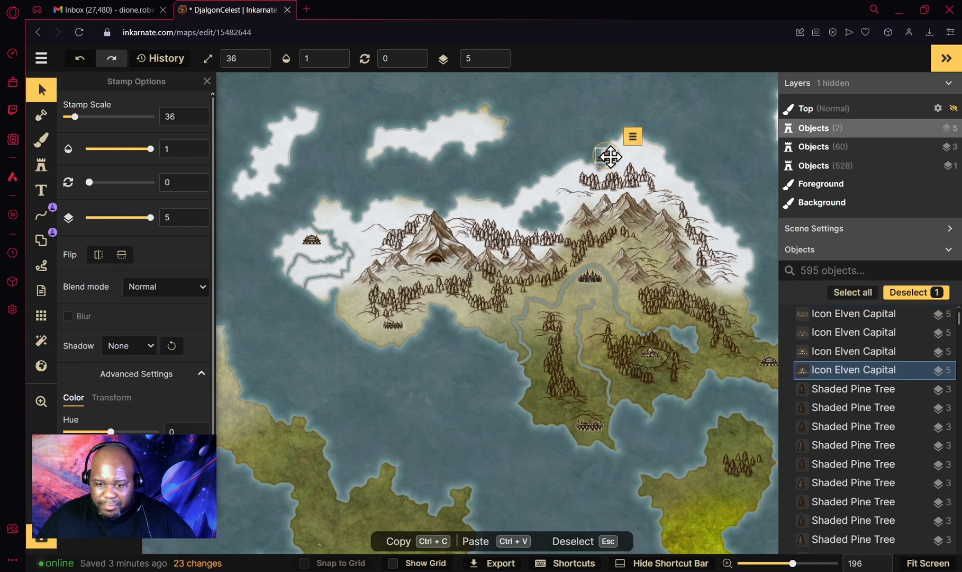
{"action": "scroll", "coordinate": [612, 157], "scroll_direction": "up", "scroll_amount": 3}
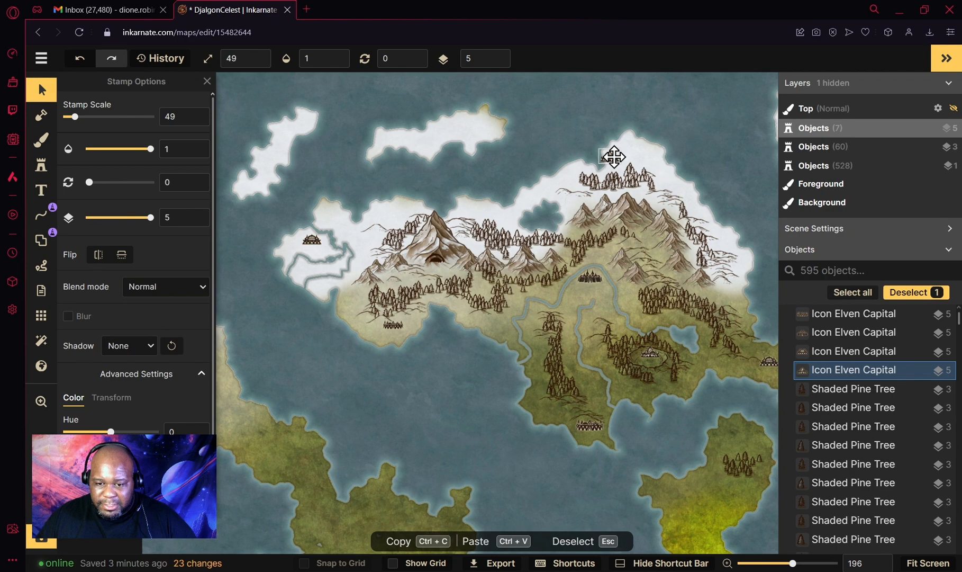
{"action": "scroll", "coordinate": [614, 157], "scroll_direction": "up", "scroll_amount": 5}
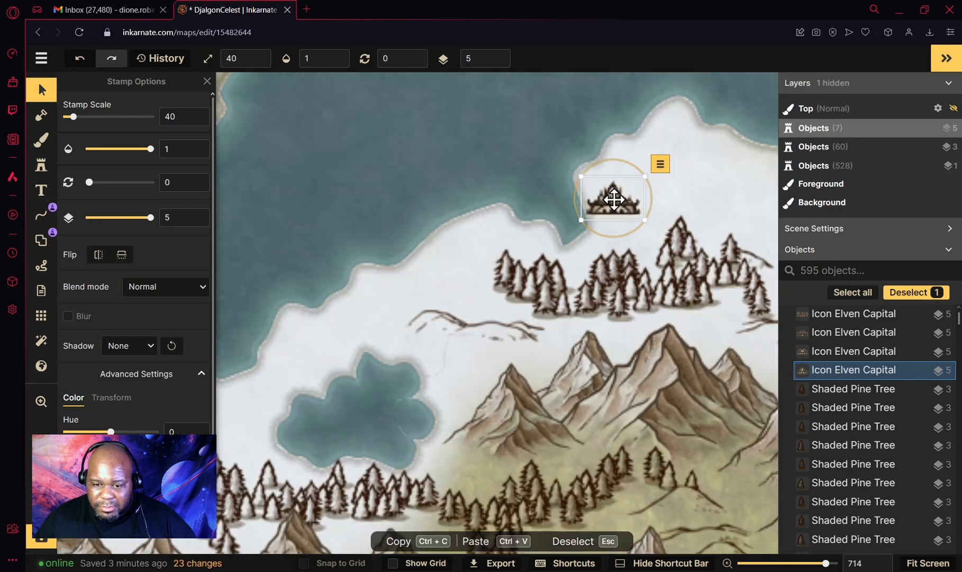
Move the northern elven capital icon up to the edge of the snowy northwest-facing coast and save the map
{"action": "left_click_drag", "start_coordinate": [615, 204], "coordinate": [617, 228]}
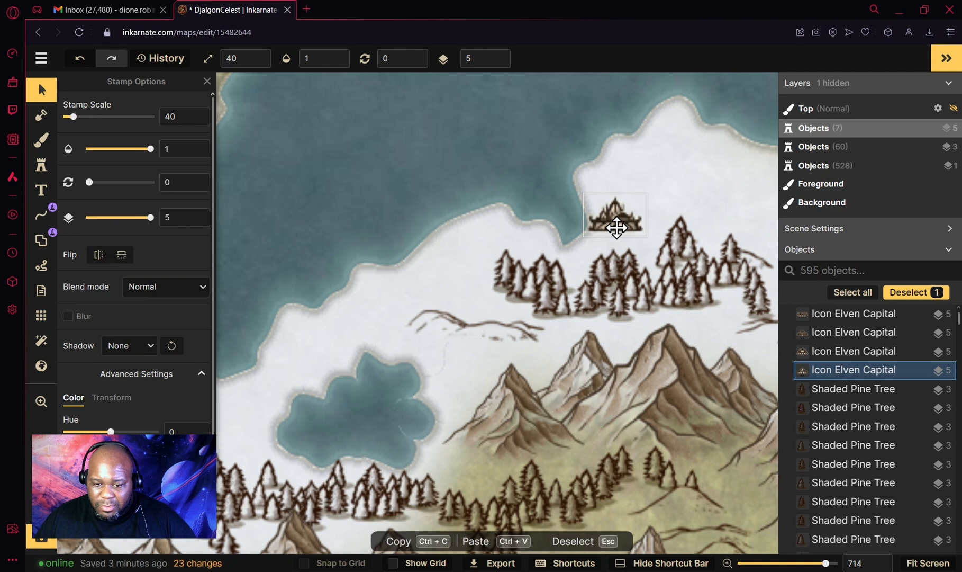
{"action": "left_click_drag", "start_coordinate": [617, 228], "coordinate": [609, 169]}
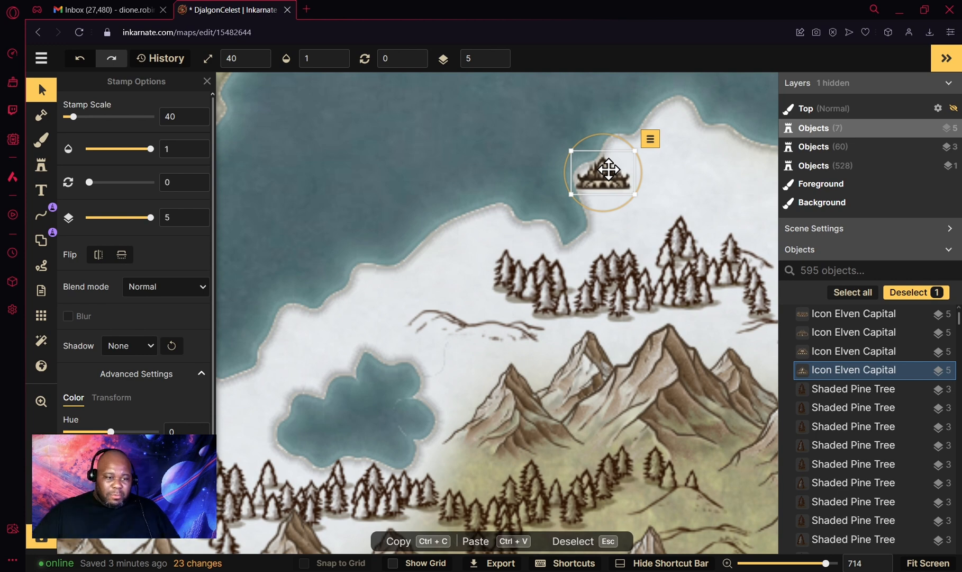
{"action": "left_click", "coordinate": [40, 58]}
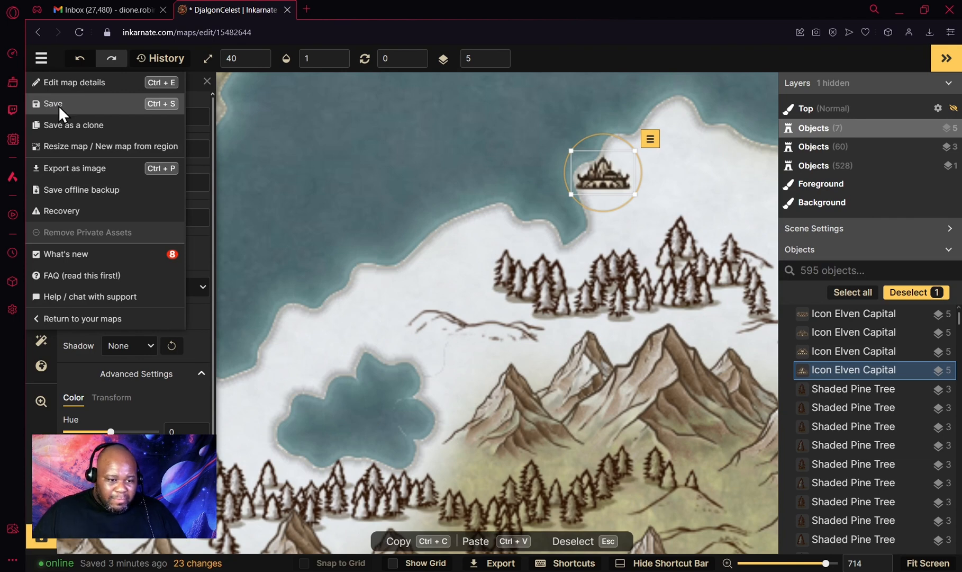
{"action": "left_click", "coordinate": [58, 105]}
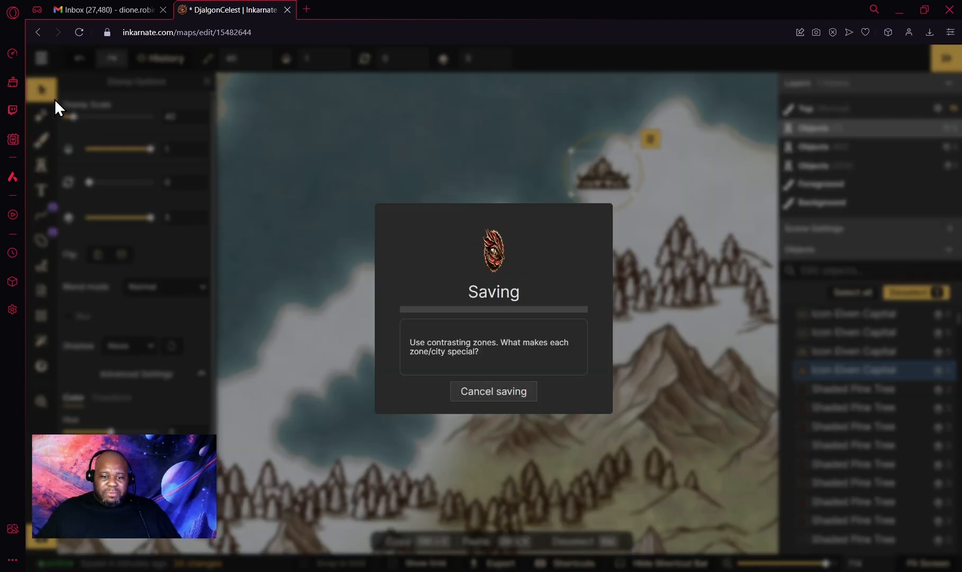